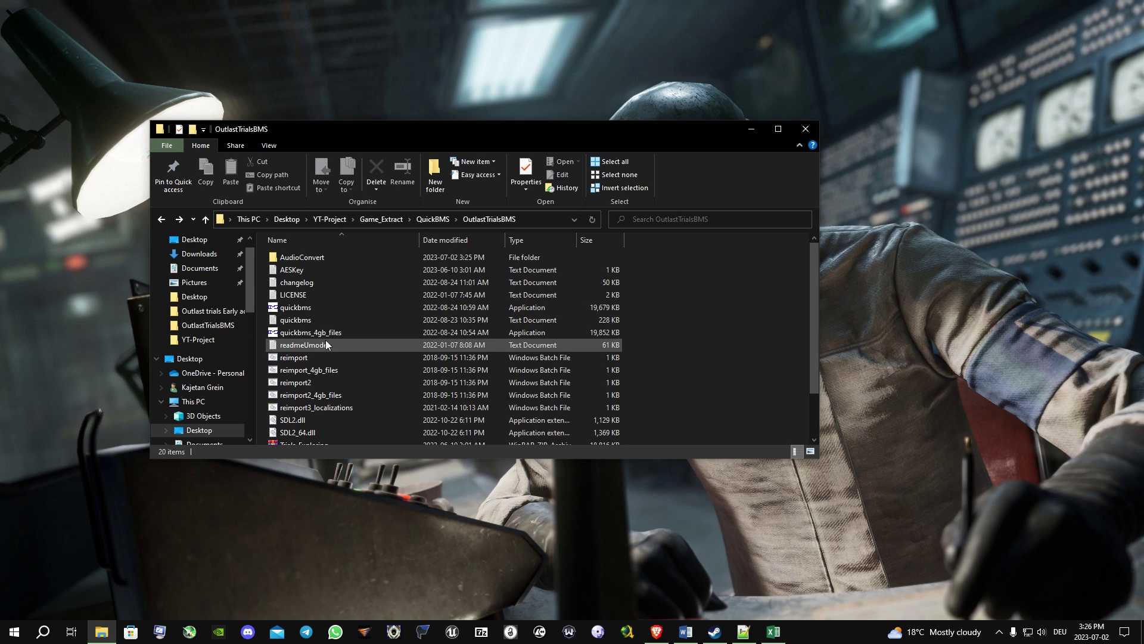
# Launch quickbms_4gb_files and load the unreal_tournament_4_0.4.27e_outlast_trials.bms script.
pyautogui.moveTo(350, 334)
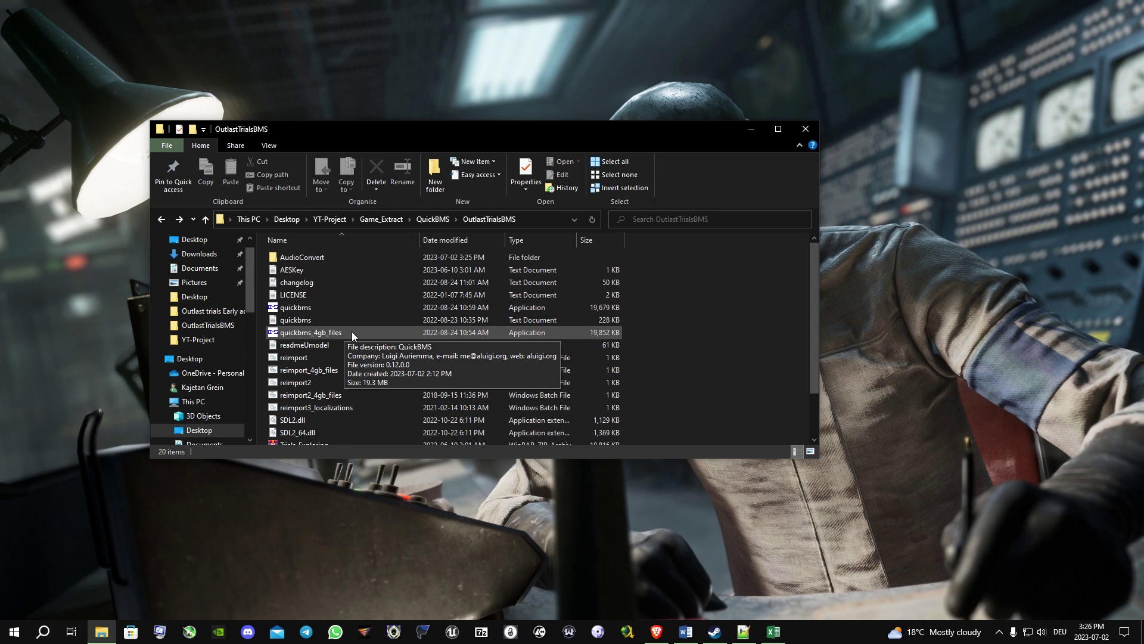
pyautogui.doubleClick(352, 331)
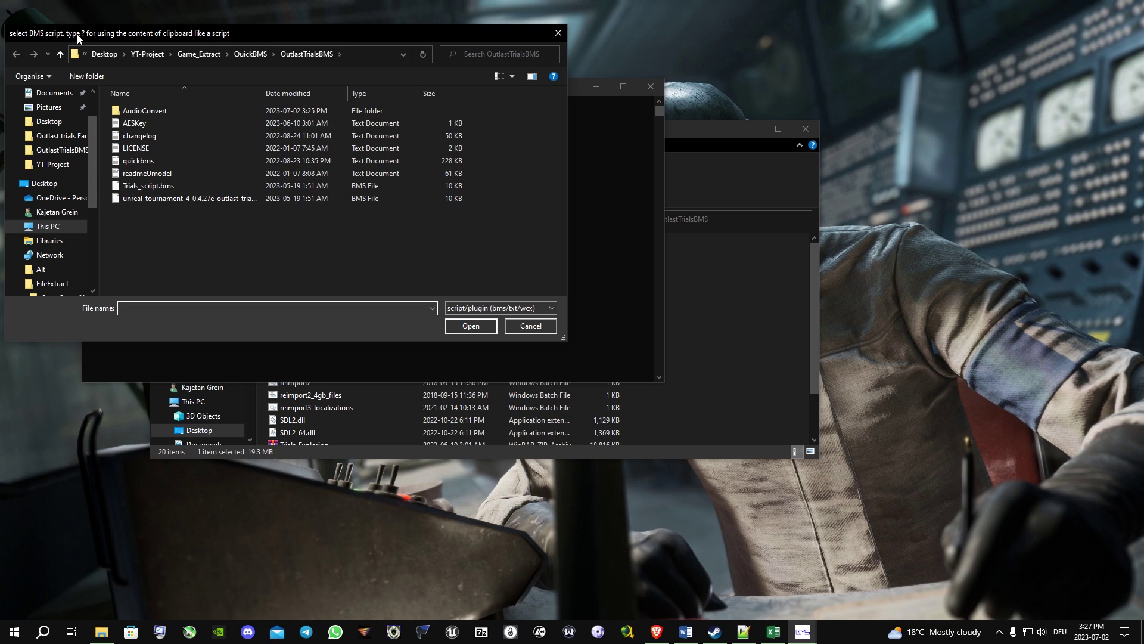
pyautogui.click(216, 199)
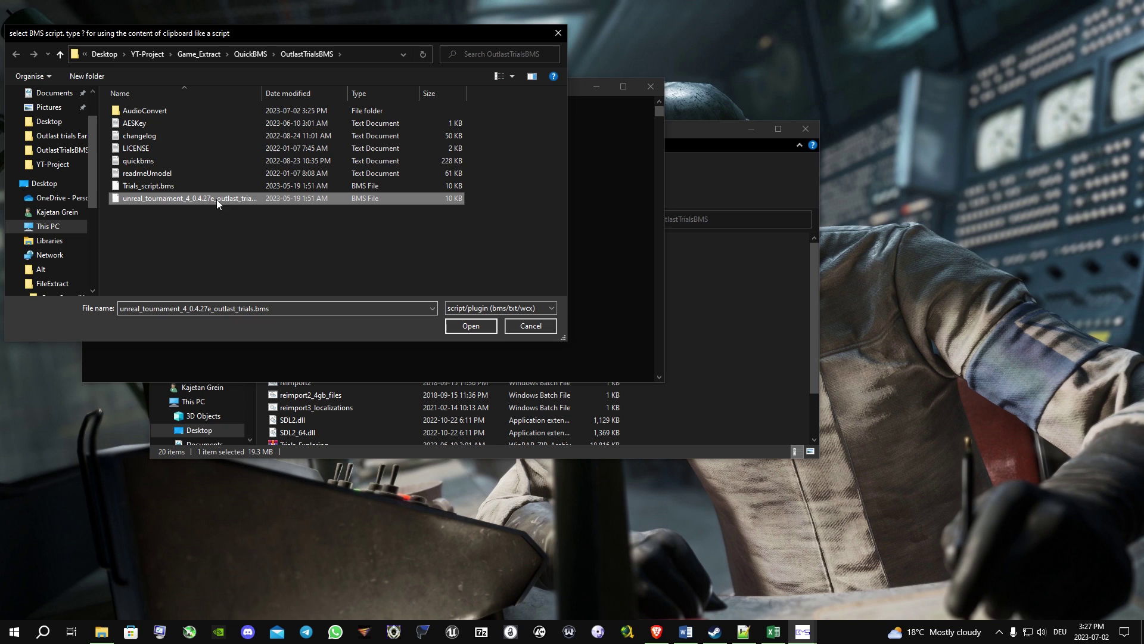
pyautogui.click(476, 322)
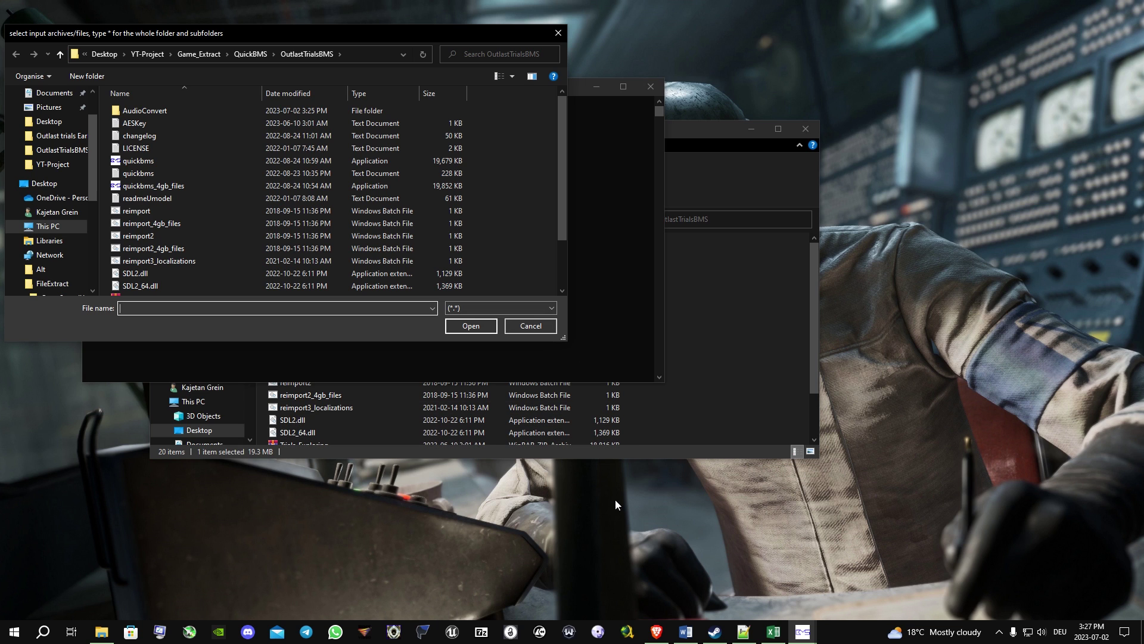
# Open The Outlast Trials' installed files through Steam's Manage > Browse local files.
pyautogui.click(716, 633)
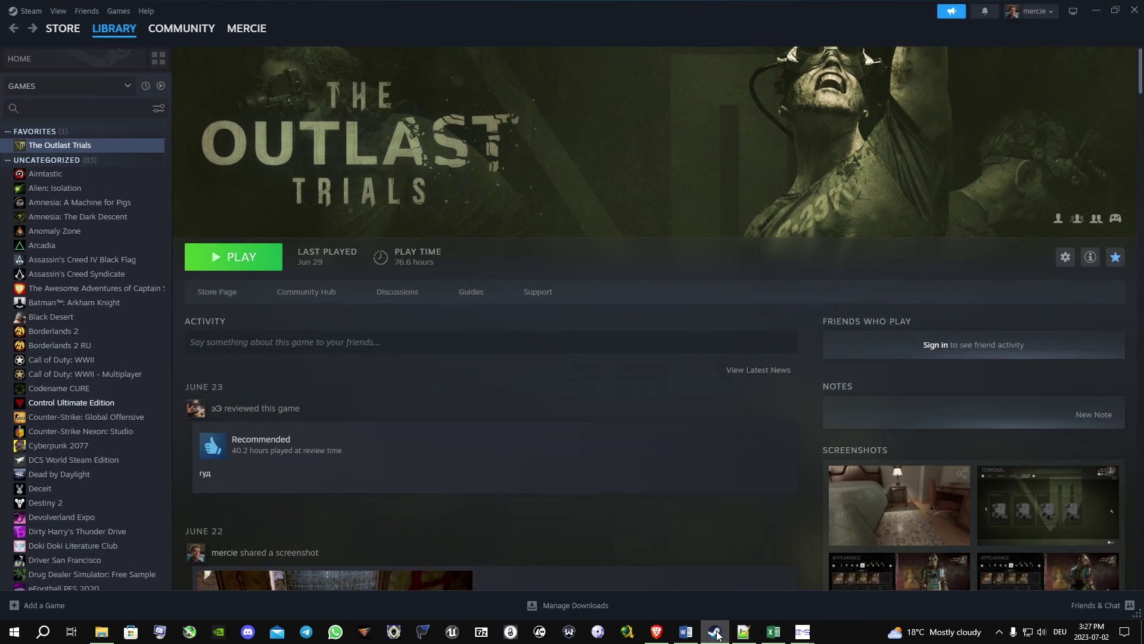
pyautogui.rightClick(51, 148)
pyautogui.moveTo(118, 214)
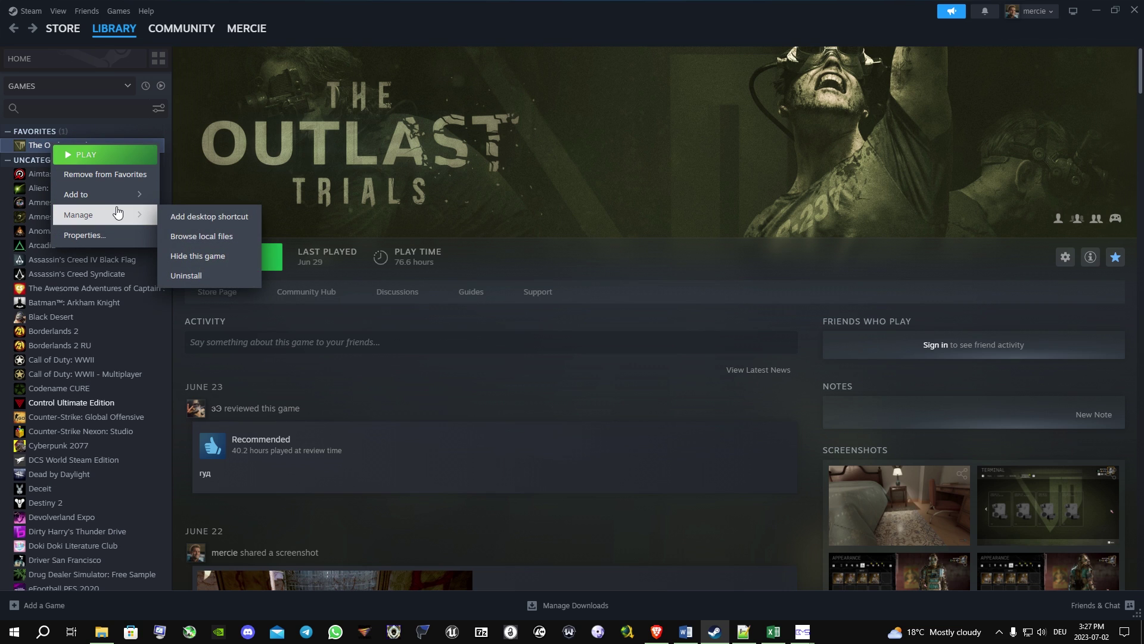
pyautogui.click(194, 235)
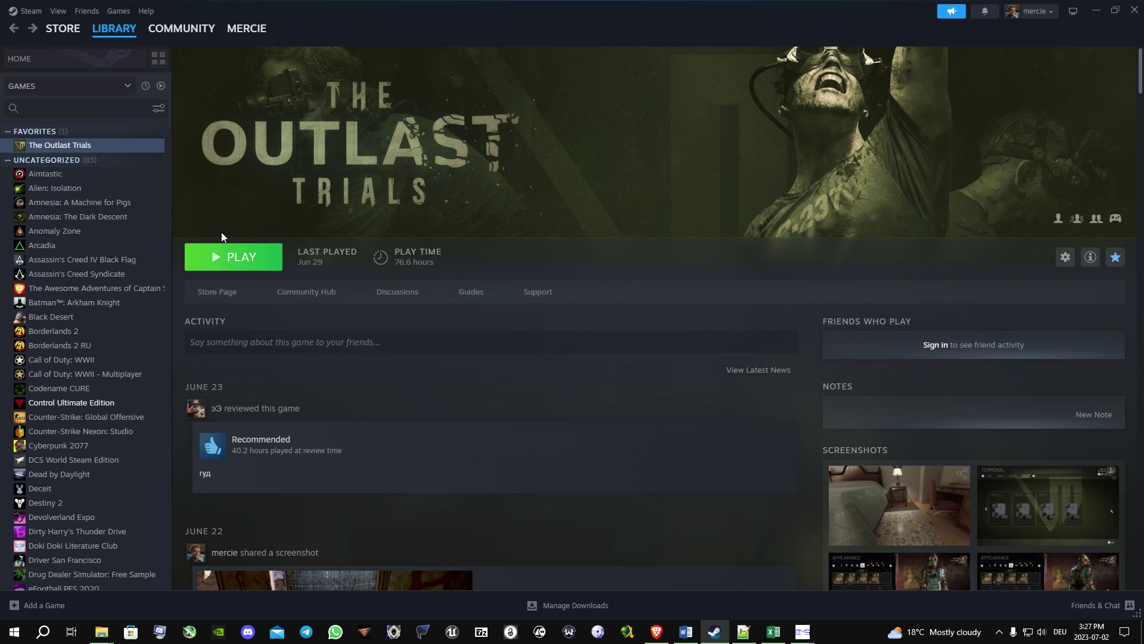
pyautogui.moveTo(101, 631)
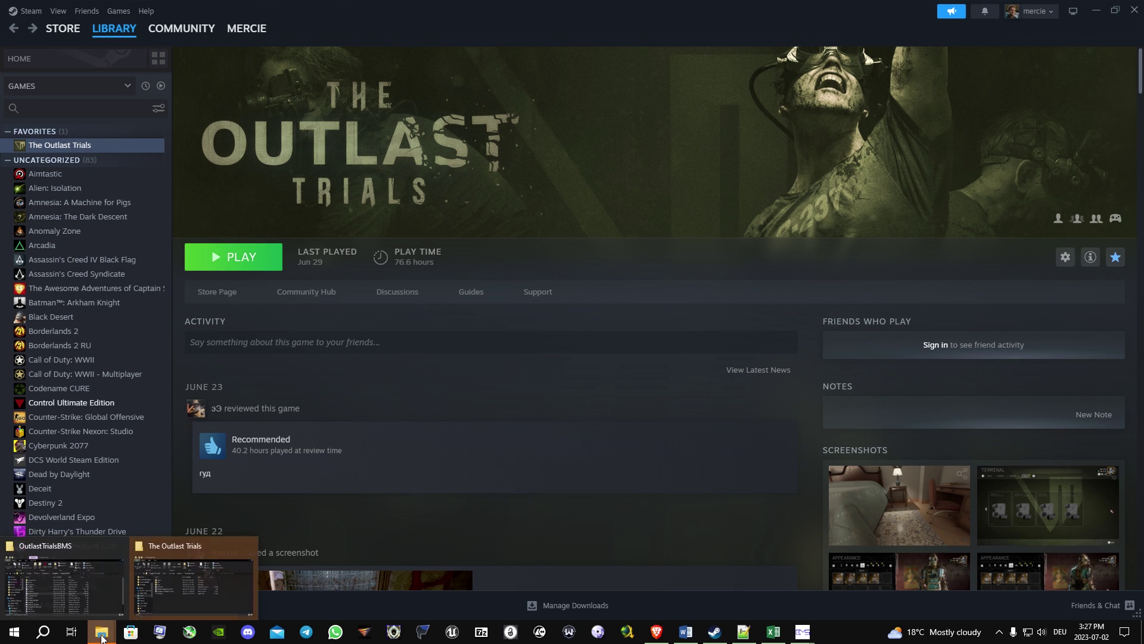
pyautogui.click(170, 581)
# Go into OPP\Content\Paks and select that folder's full path in the address bar.
pyautogui.moveTo(537, 422); pyautogui.dragTo(340, 298)
pyautogui.click(344, 326)
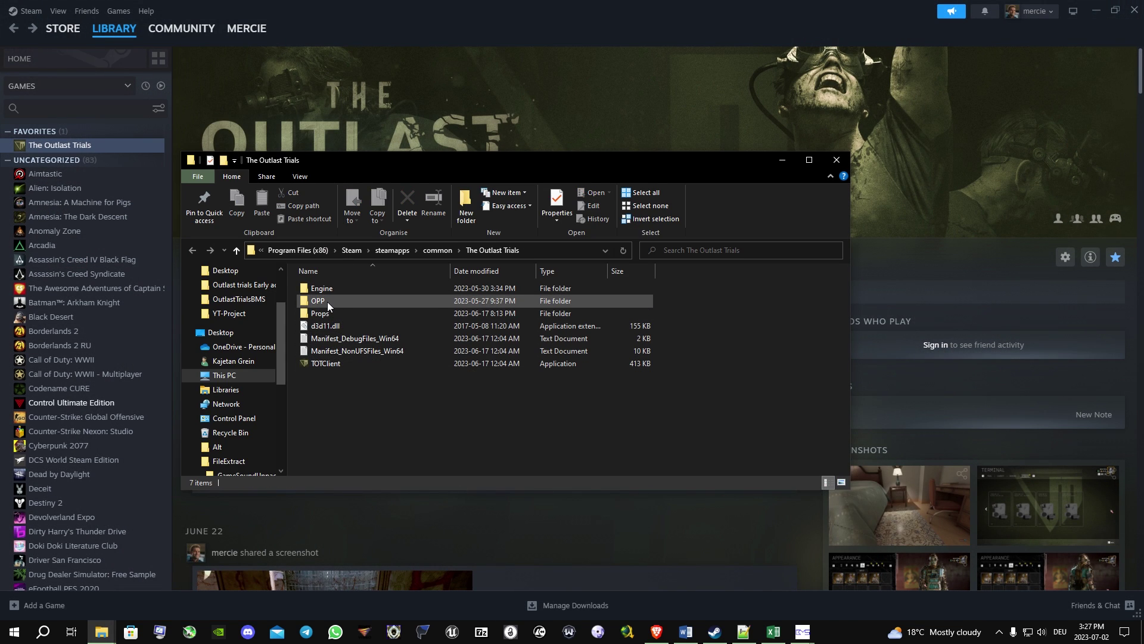
pyautogui.doubleClick(327, 302)
pyautogui.doubleClick(328, 301)
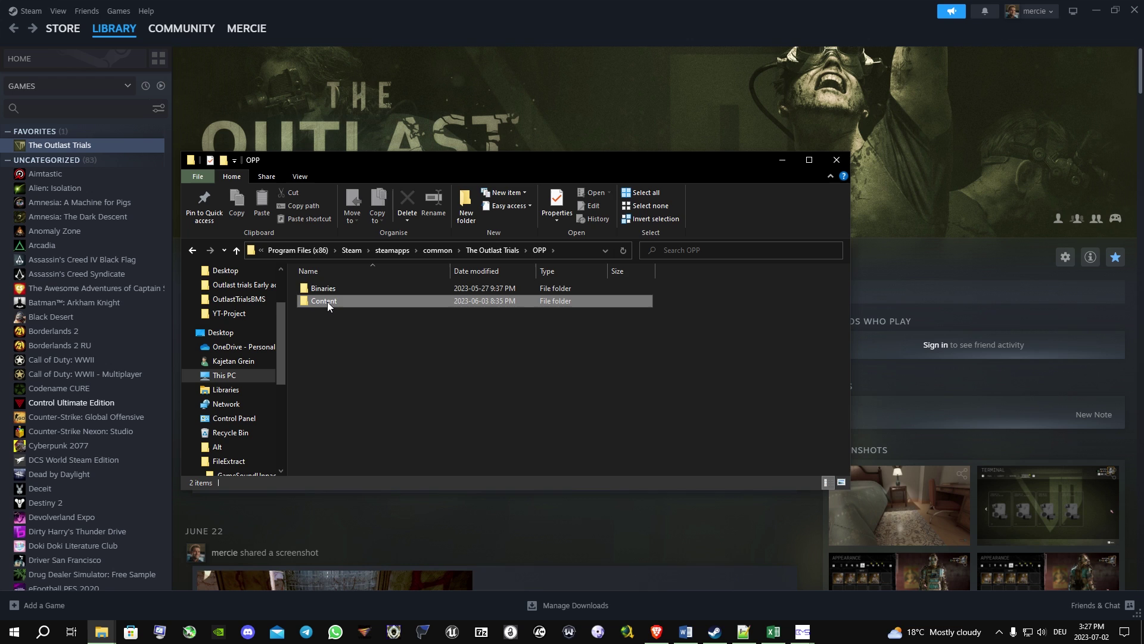
pyautogui.doubleClick(327, 302)
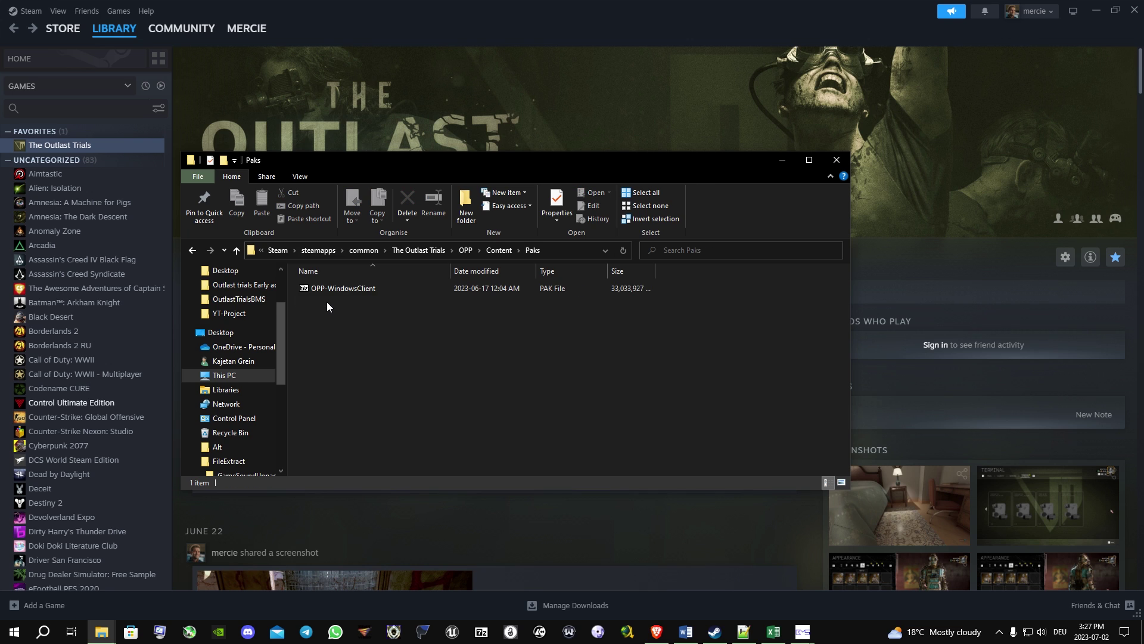
pyautogui.click(559, 251)
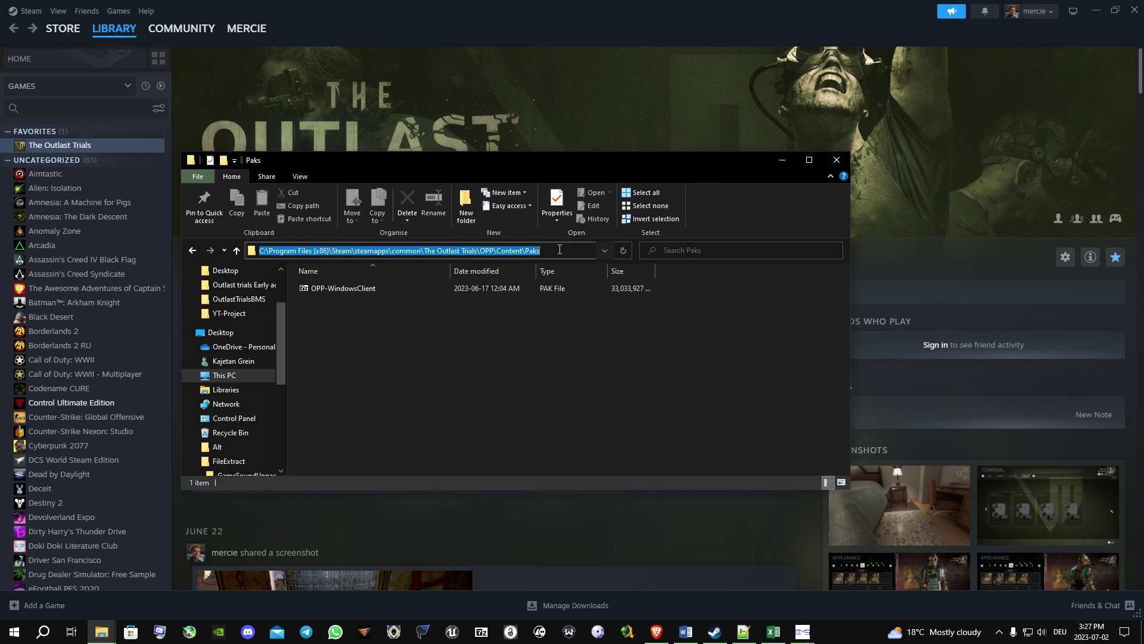
# Paste the Paks path into the QuickBMS input picker and choose OPP-WindowsClient as the archive.
pyautogui.click(836, 160)
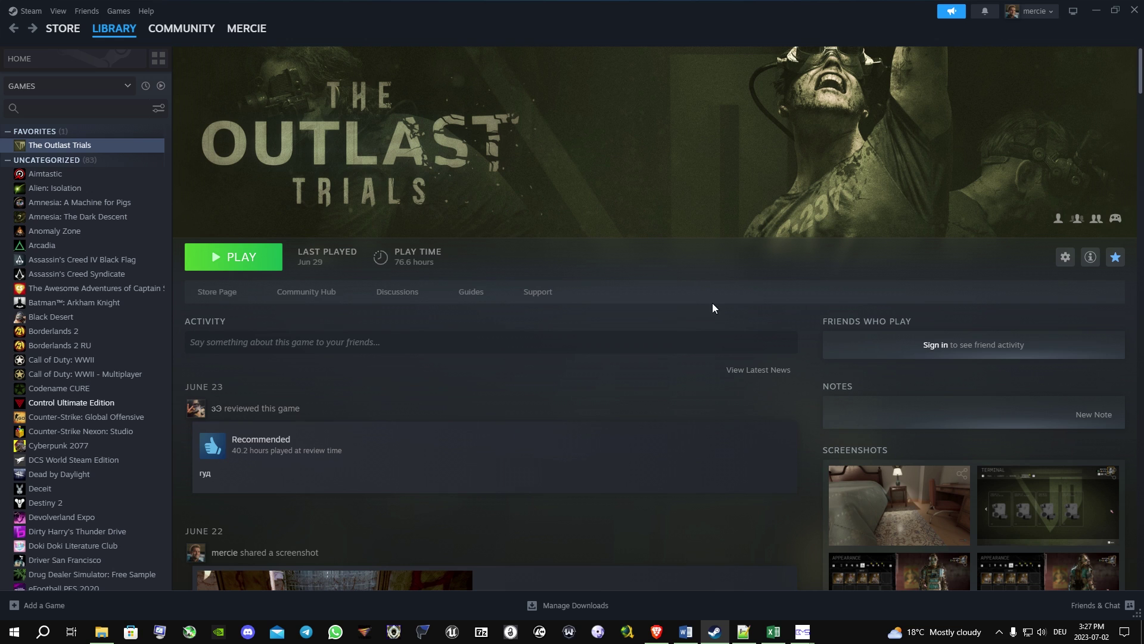
pyautogui.moveTo(804, 633)
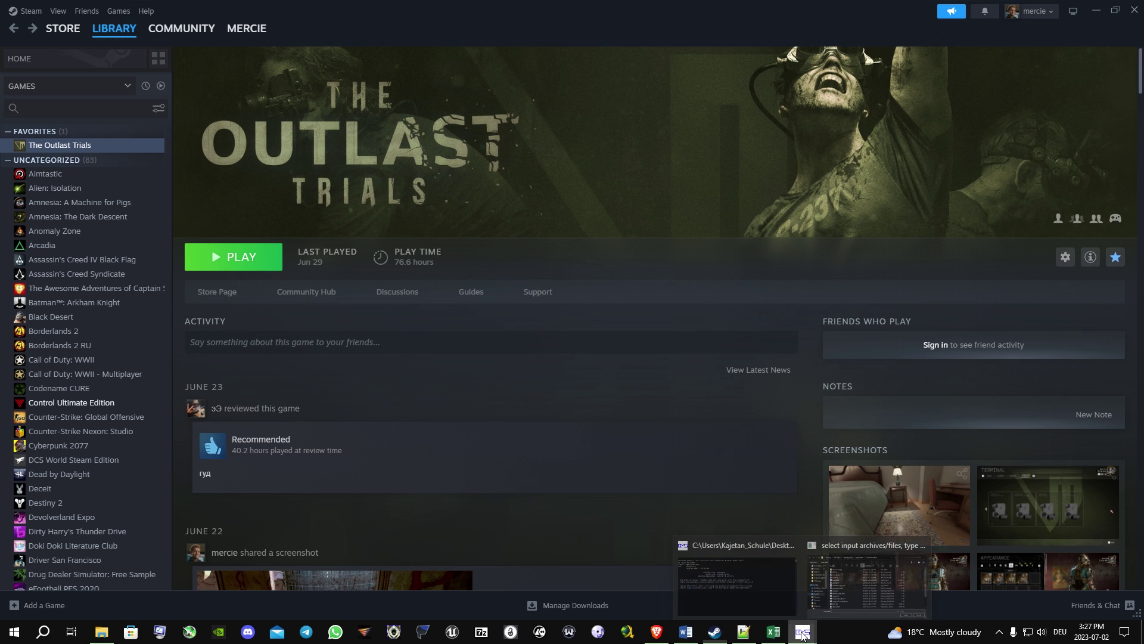
pyautogui.click(840, 581)
pyautogui.click(369, 54)
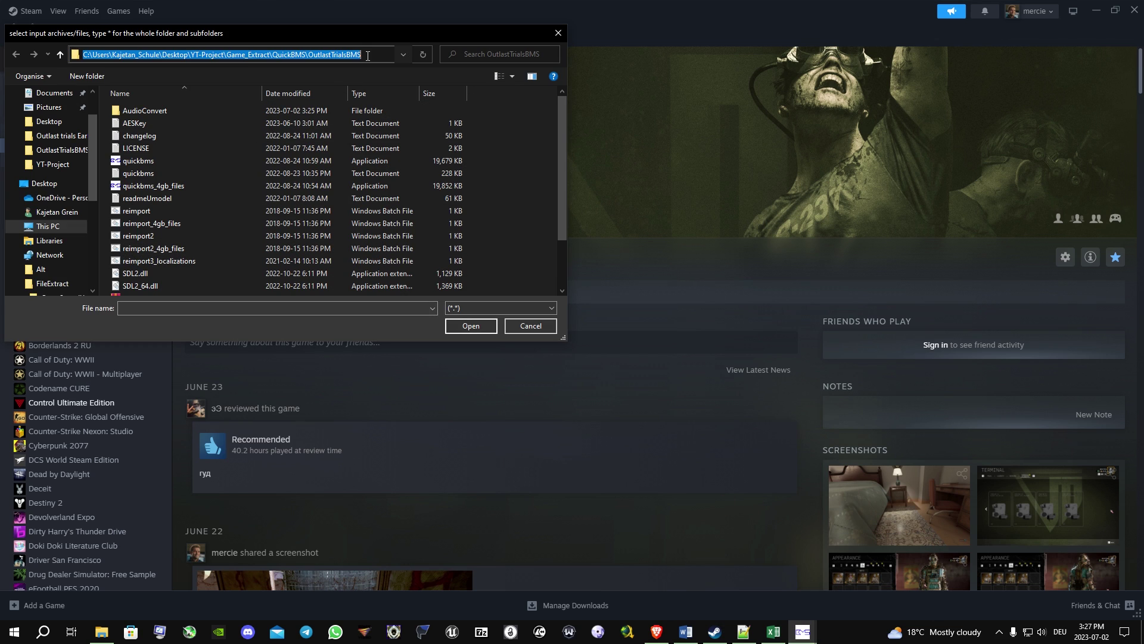
pyautogui.hotkey('ctrl', 'v')
pyautogui.press('Return')
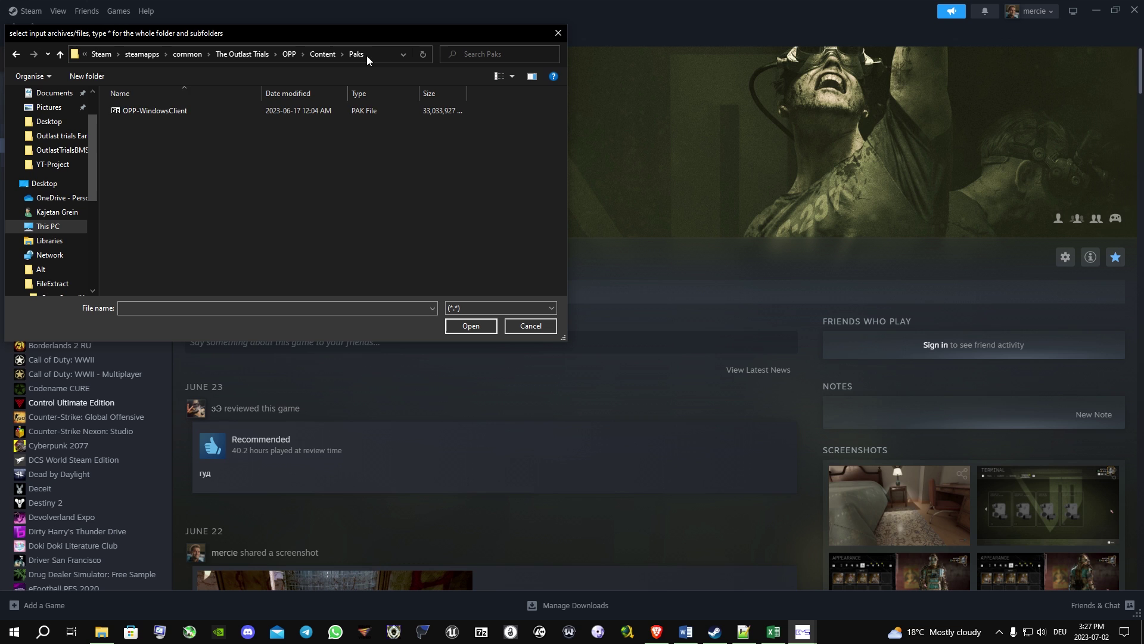
pyautogui.click(206, 112)
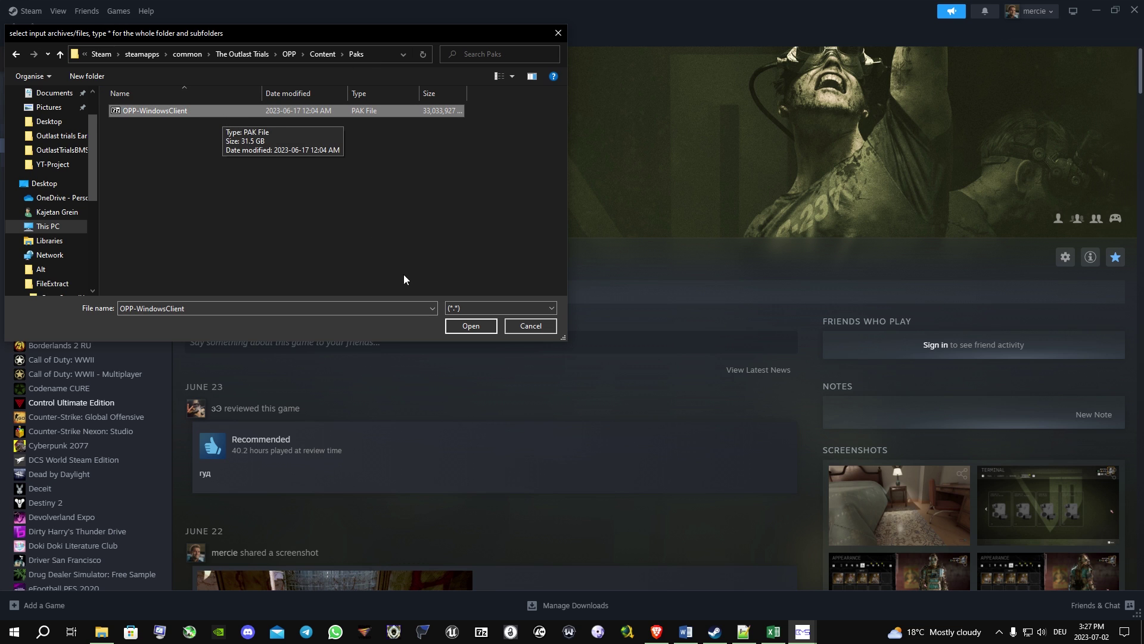
pyautogui.click(460, 325)
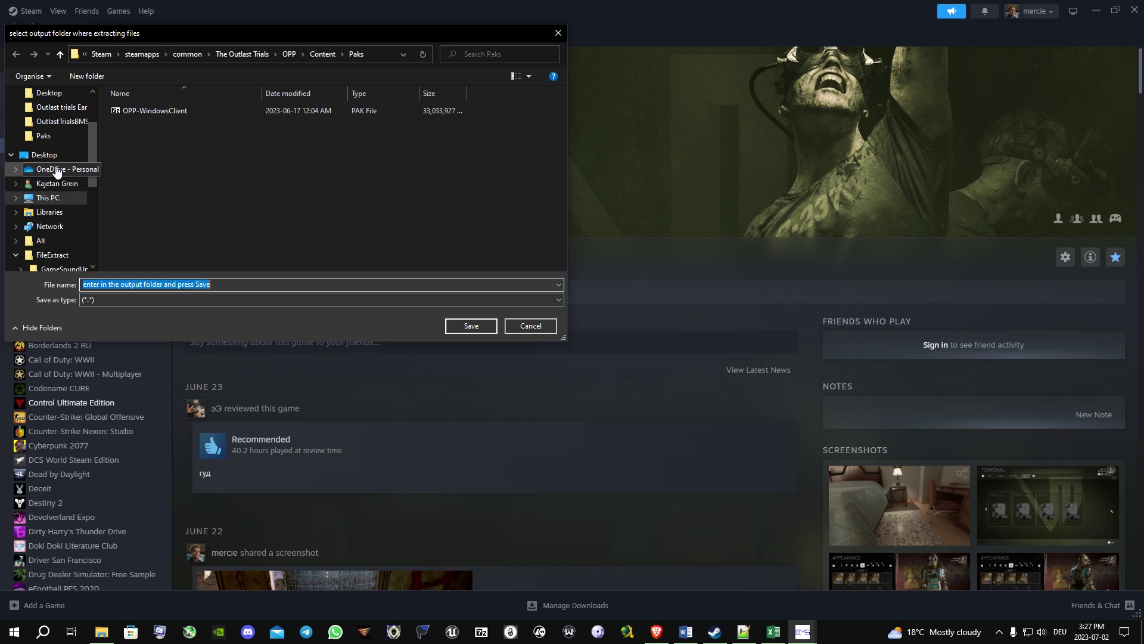
# Browse the output picker to Games (D:)\ExtractFiles.
pyautogui.click(56, 200)
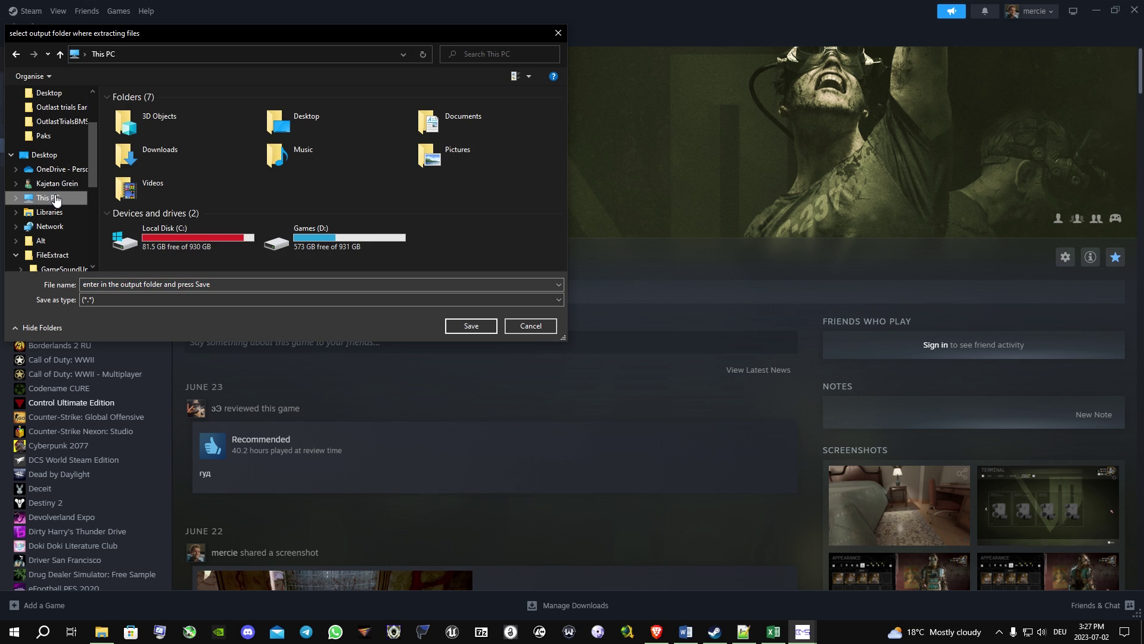
pyautogui.doubleClick(331, 238)
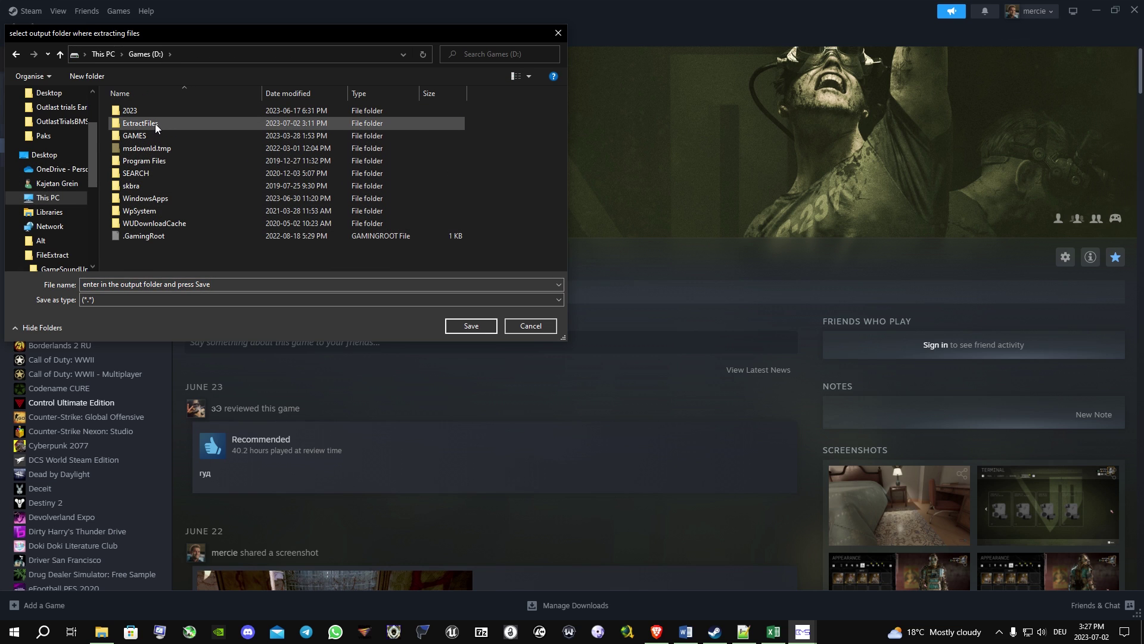
pyautogui.doubleClick(155, 123)
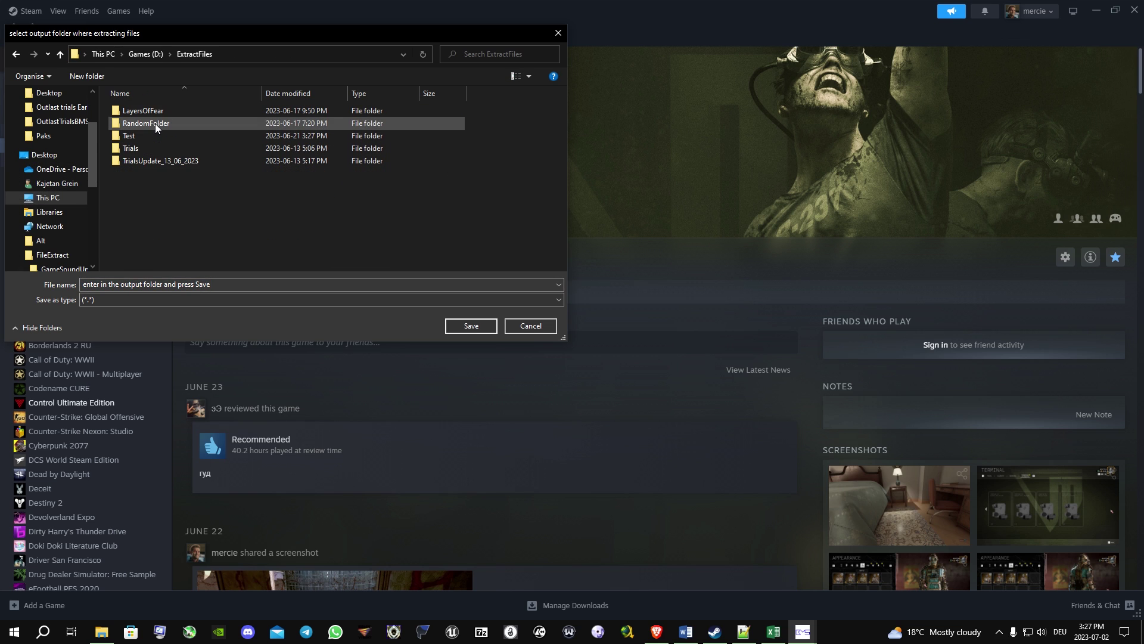
# Create a new folder named Youtube there and select it as the output folder.
pyautogui.rightClick(172, 204)
pyautogui.moveTo(213, 357)
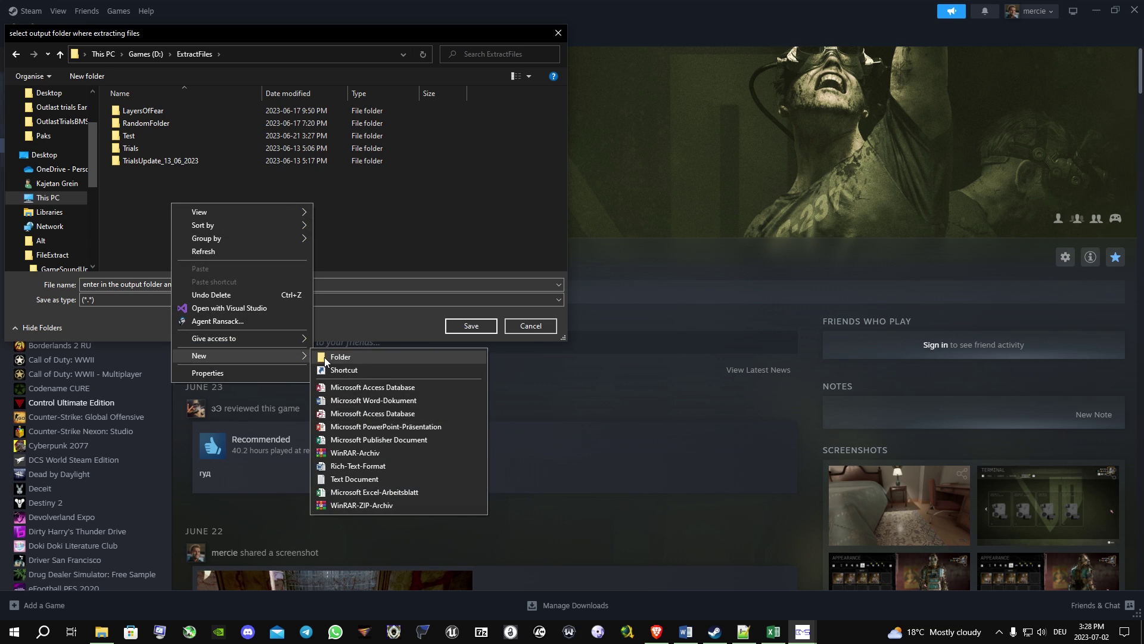
pyautogui.click(324, 356)
pyautogui.write('Youtube')
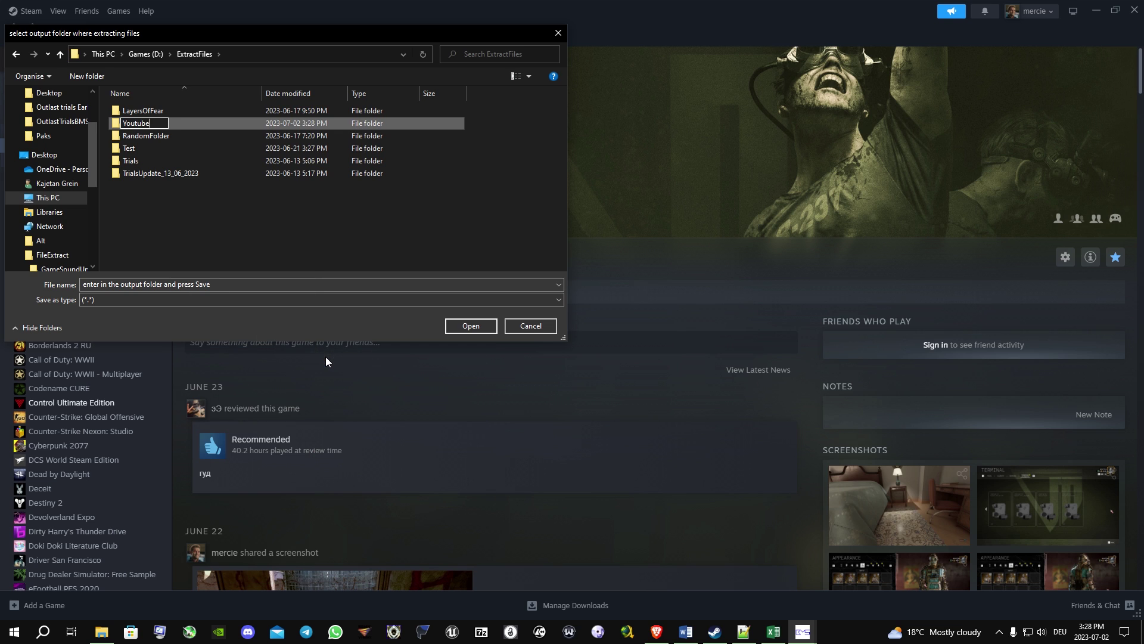
pyautogui.press('Return')
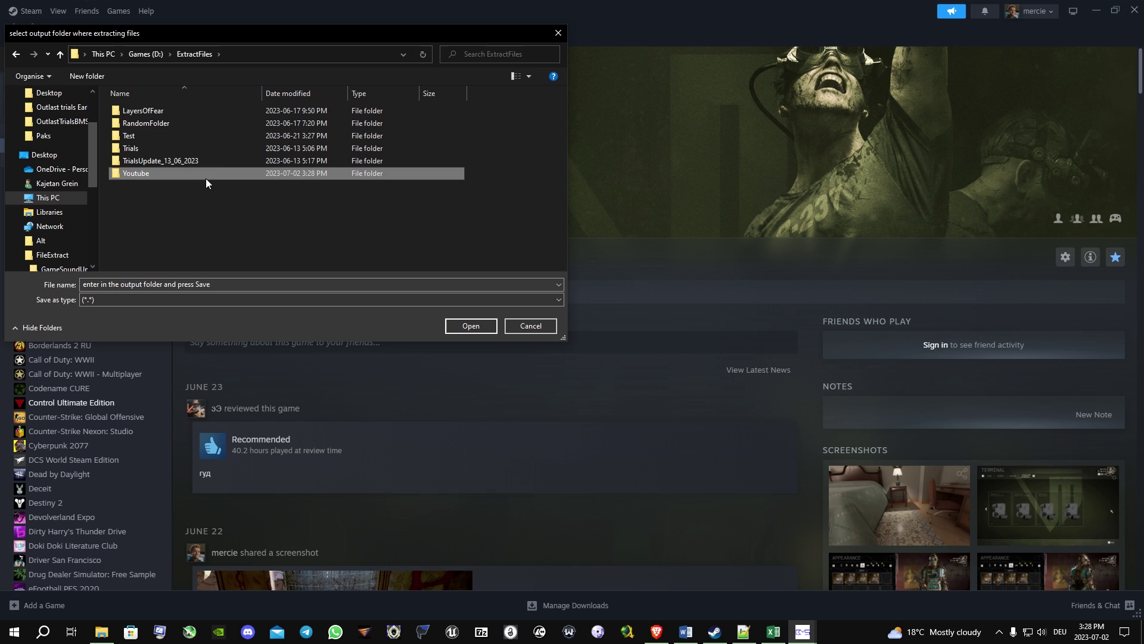
pyautogui.doubleClick(206, 176)
pyautogui.click(470, 326)
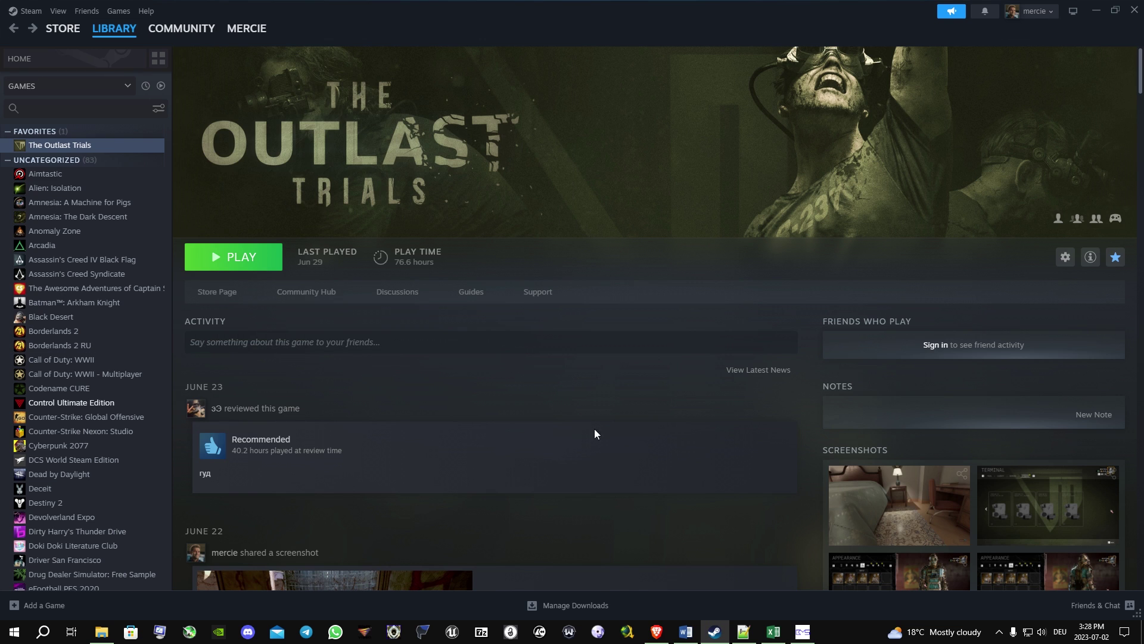
# Copy the AES key from the AESKey text file in the OutlastTrialsBMS folder.
pyautogui.click(804, 633)
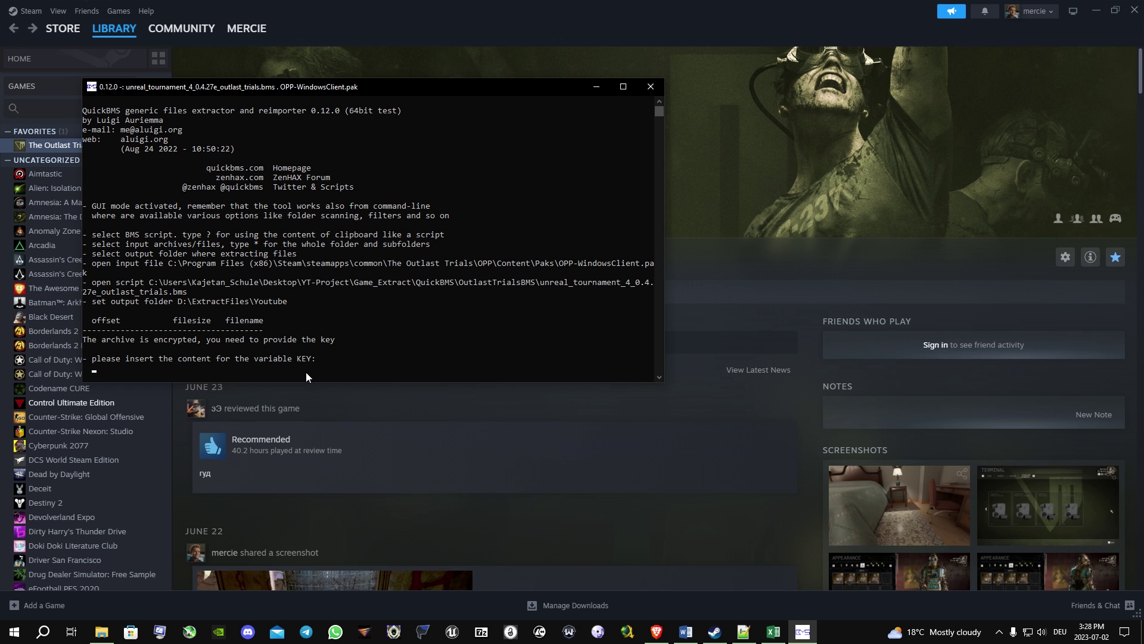
pyautogui.click(1093, 11)
pyautogui.click(709, 317)
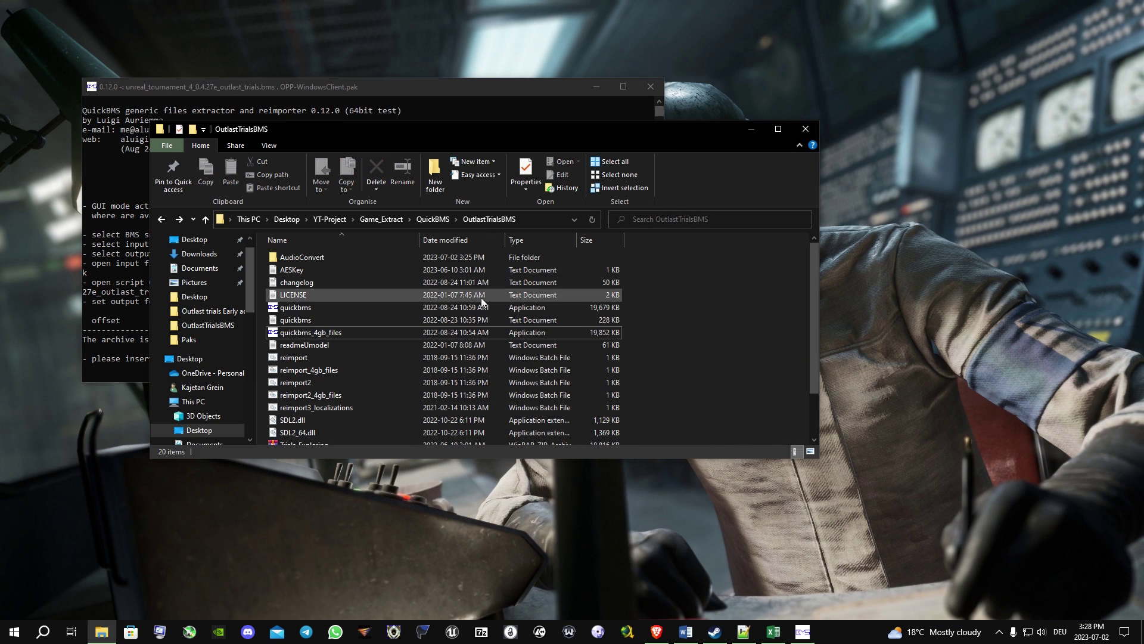
pyautogui.doubleClick(319, 270)
pyautogui.moveTo(440, 173); pyautogui.dragTo(113, 175)
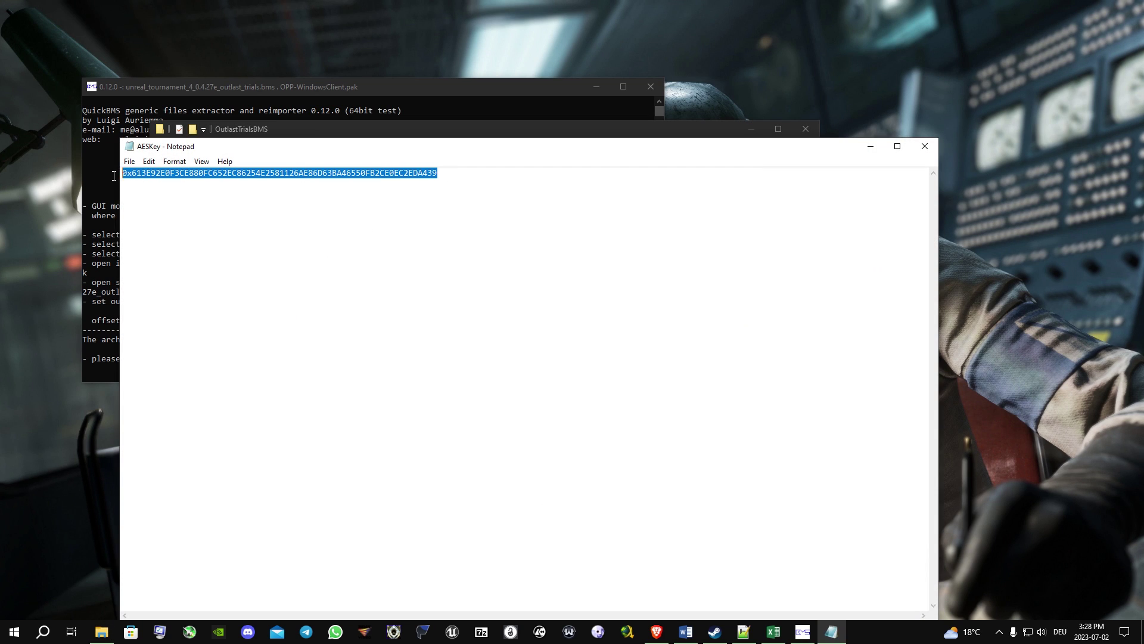
pyautogui.rightClick(148, 172)
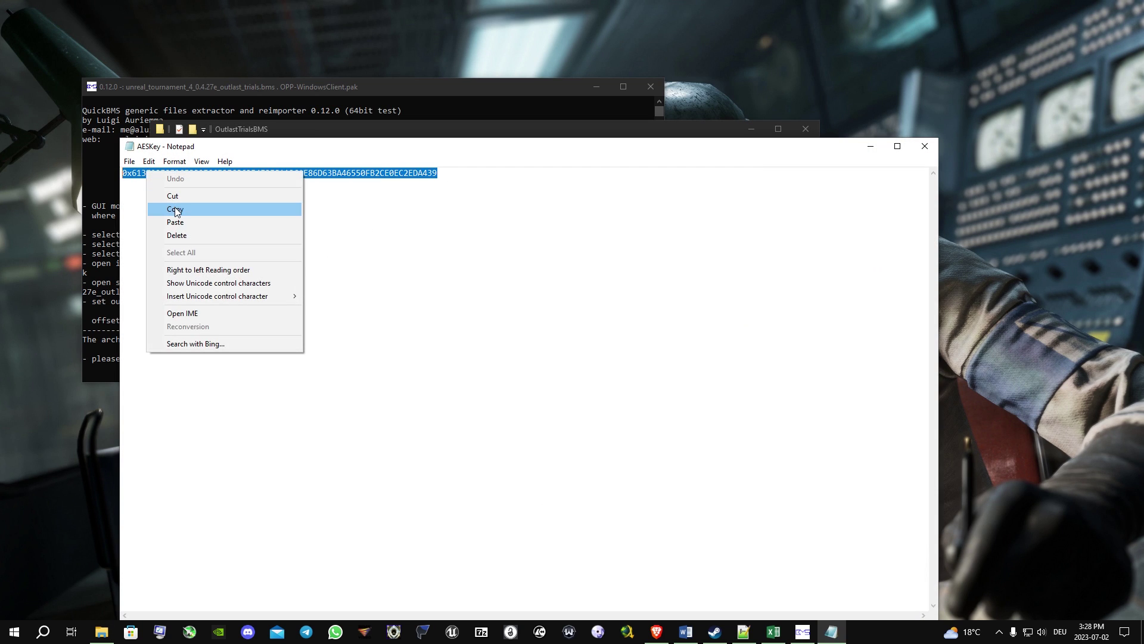
pyautogui.click(178, 210)
# Paste the key at QuickBMS's KEY prompt, run the extraction, and close the finished console.
pyautogui.click(183, 89)
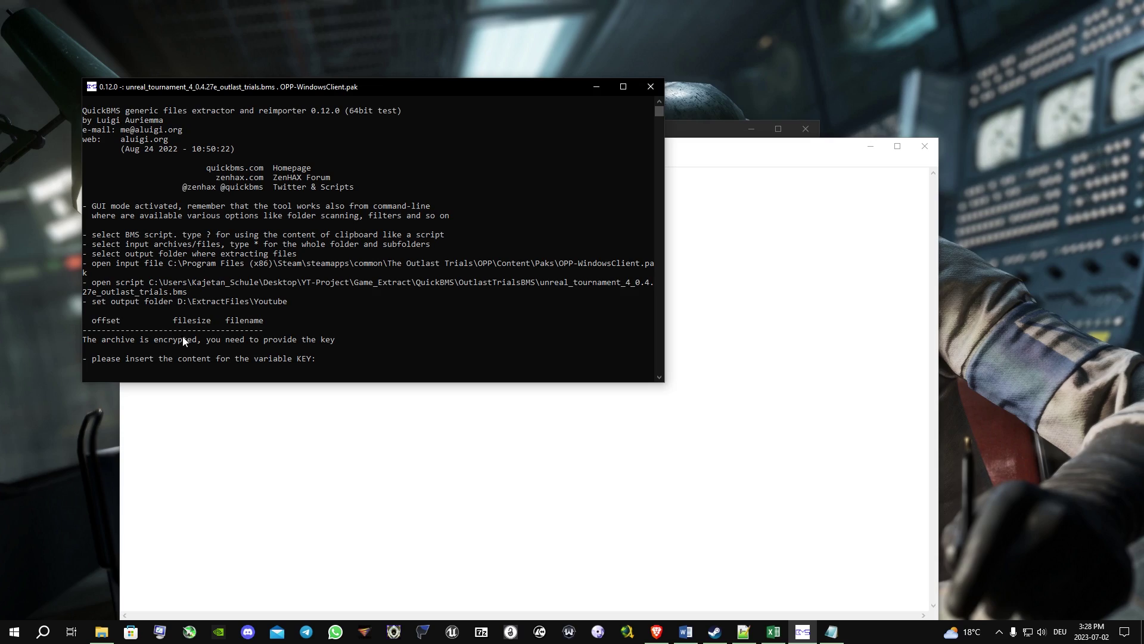
pyautogui.rightClick(181, 372)
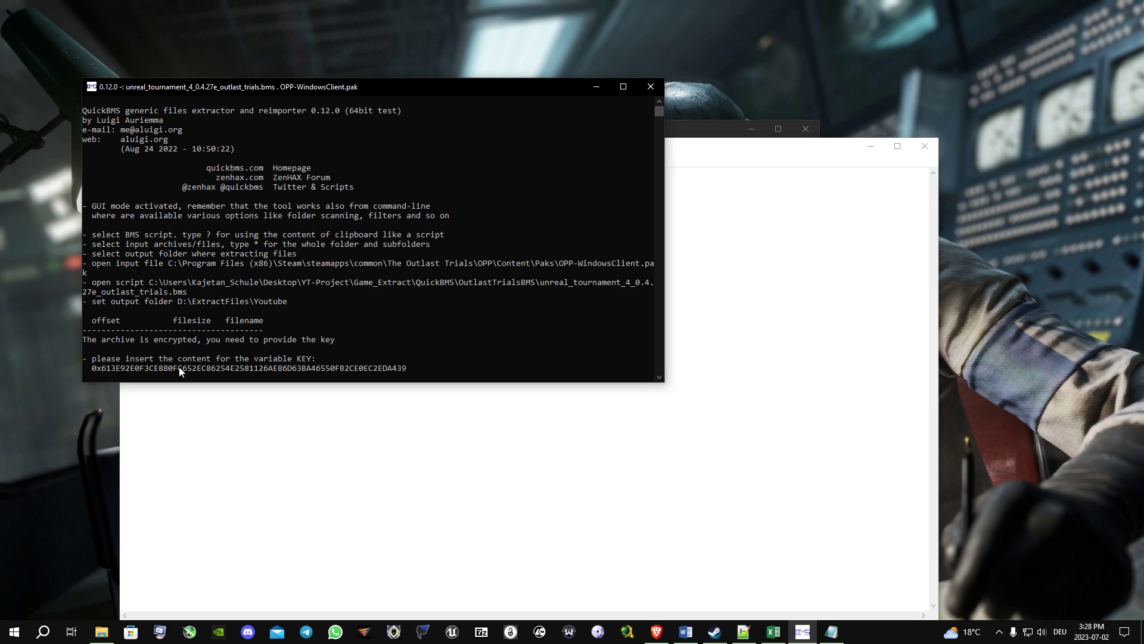
pyautogui.press('Return')
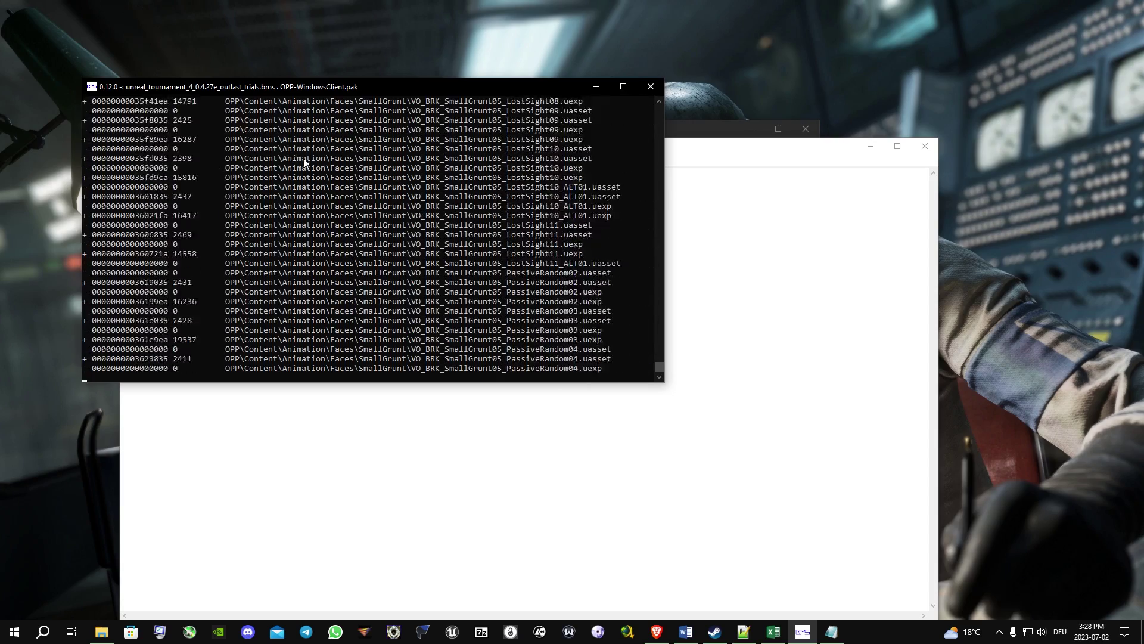
pyautogui.click(646, 93)
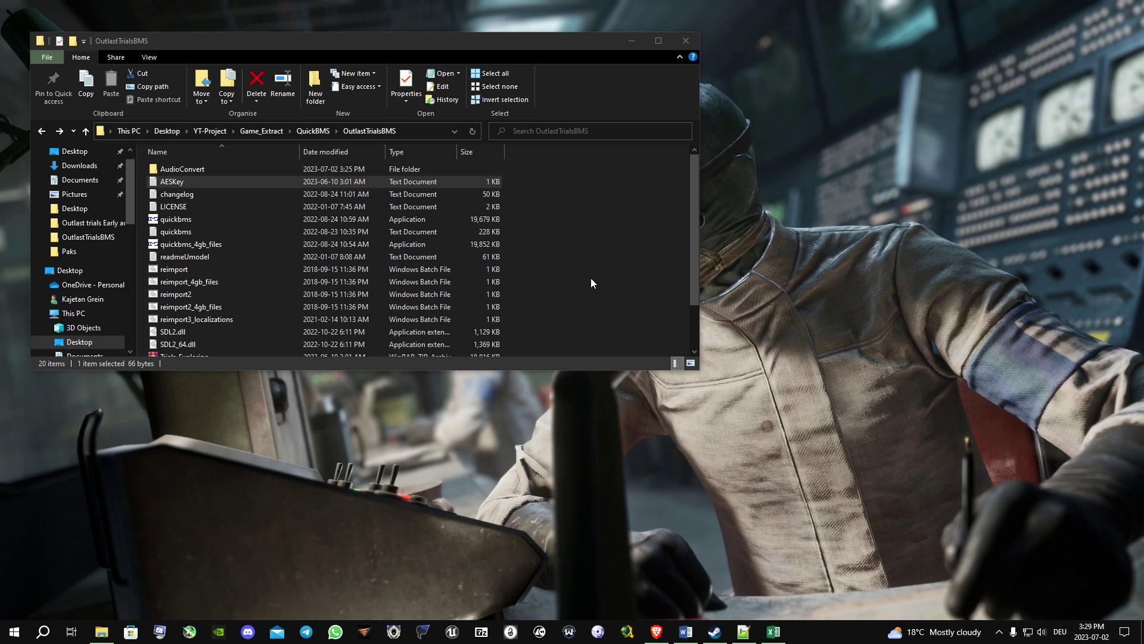
# Open a new Explorer window on Games (D:)\ExtractFiles\Youtube to view the extracted Engine and OPP folders.
pyautogui.press('super+e')
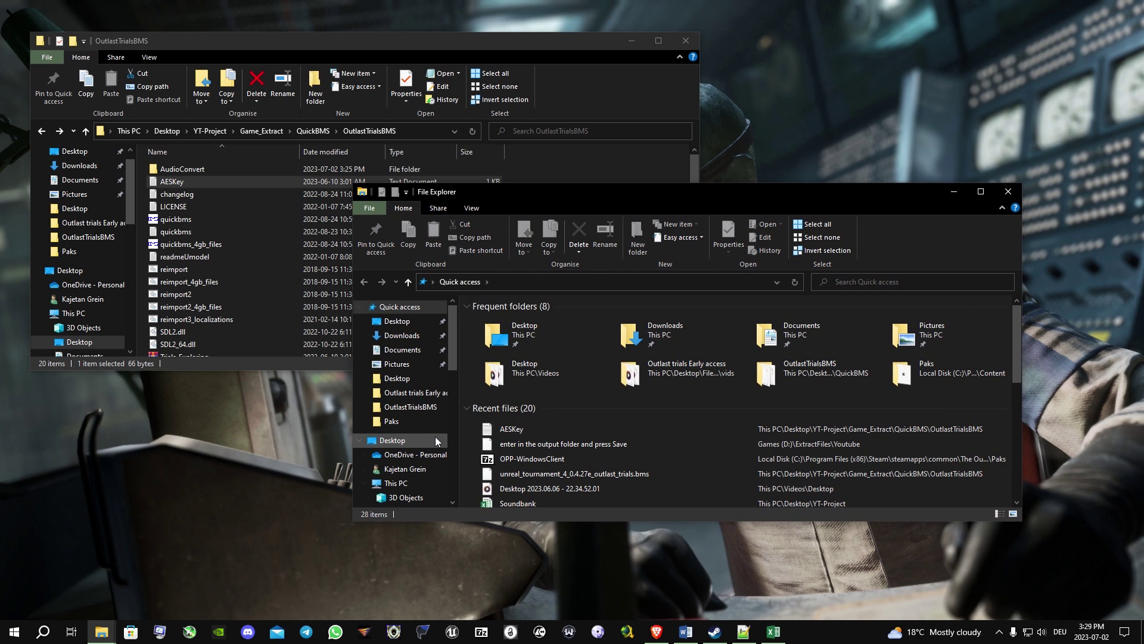
pyautogui.click(403, 485)
pyautogui.doubleClick(666, 456)
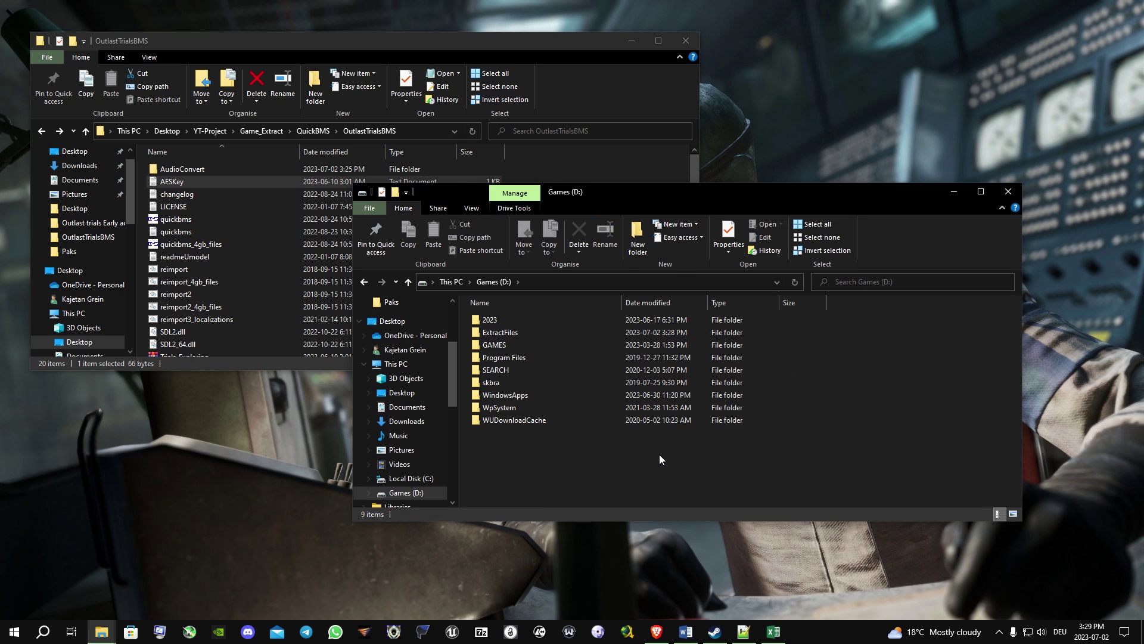
pyautogui.doubleClick(506, 332)
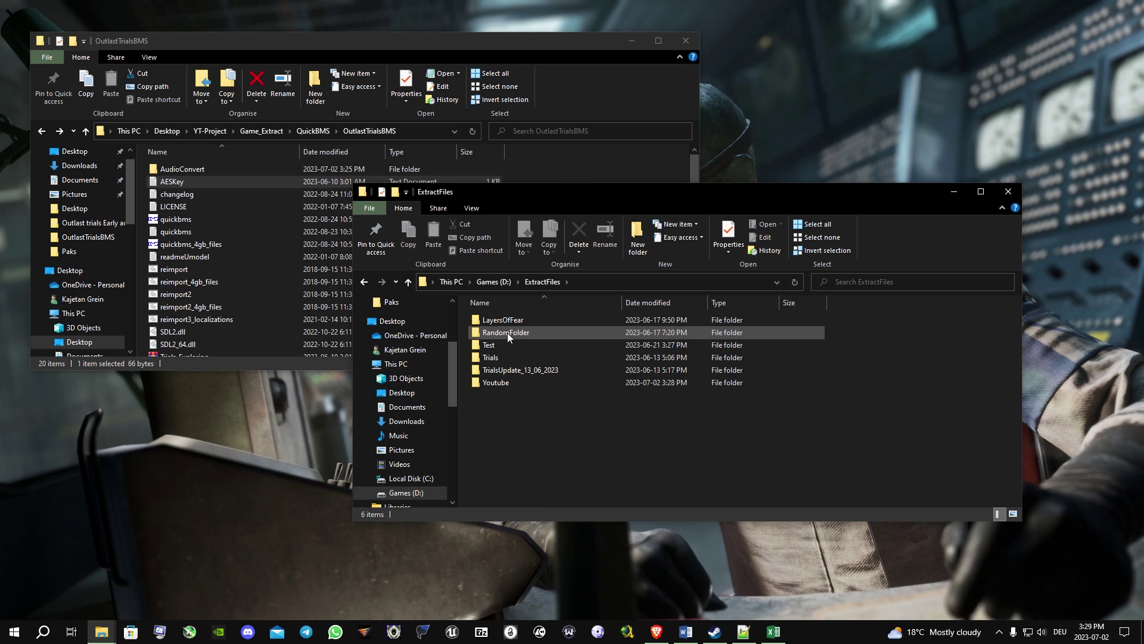
pyautogui.click(532, 370)
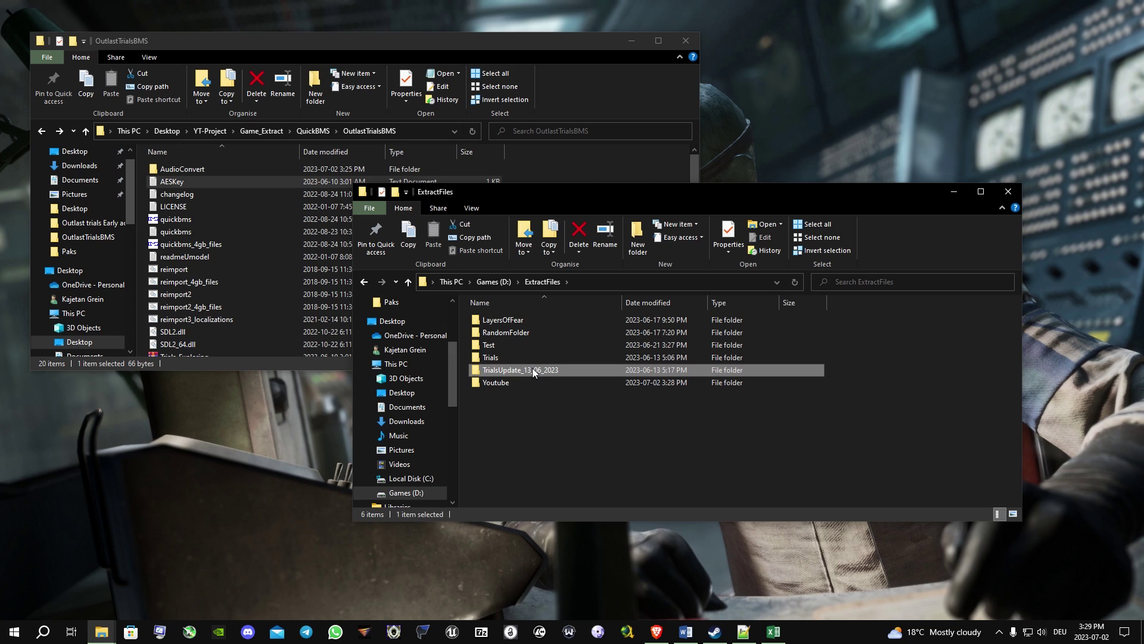
pyautogui.doubleClick(514, 382)
pyautogui.moveTo(595, 423); pyautogui.dragTo(516, 325)
pyautogui.click(539, 385)
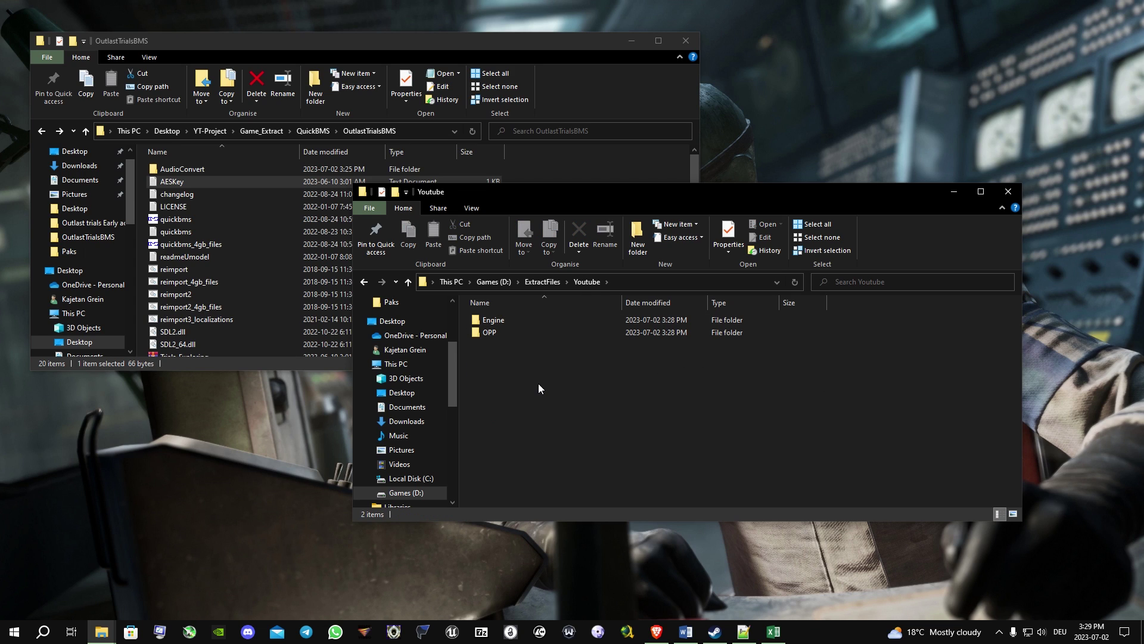
# Return to ExtractFiles and delete the Youtube folder.
pyautogui.press('BackSpace')
pyautogui.rightClick(511, 374)
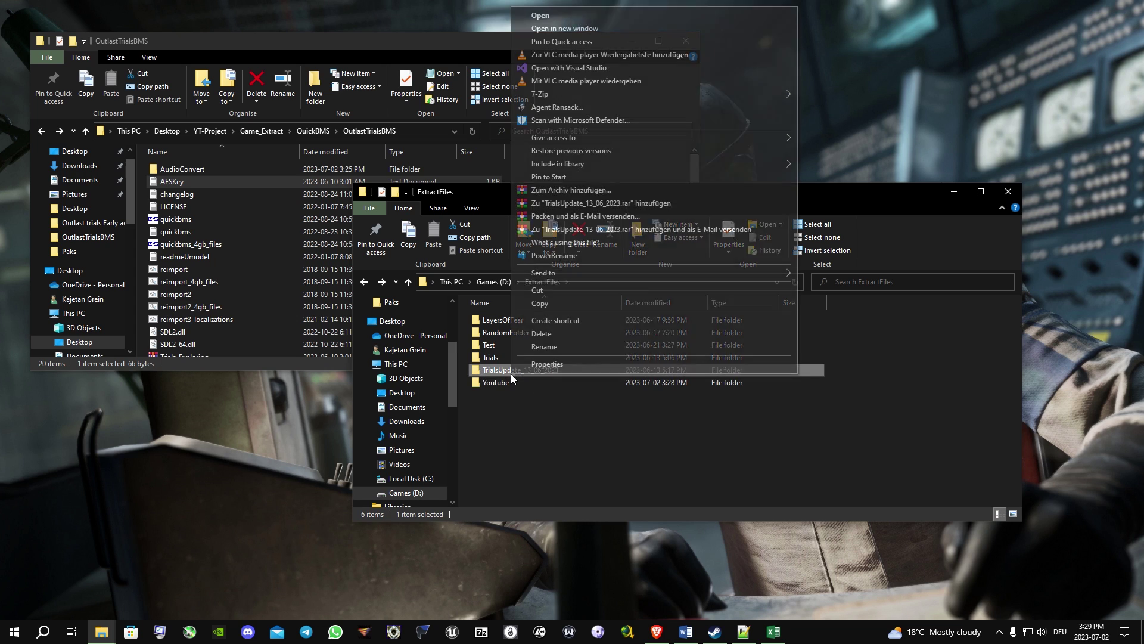
pyautogui.click(496, 375)
pyautogui.rightClick(495, 380)
pyautogui.rightClick(495, 380)
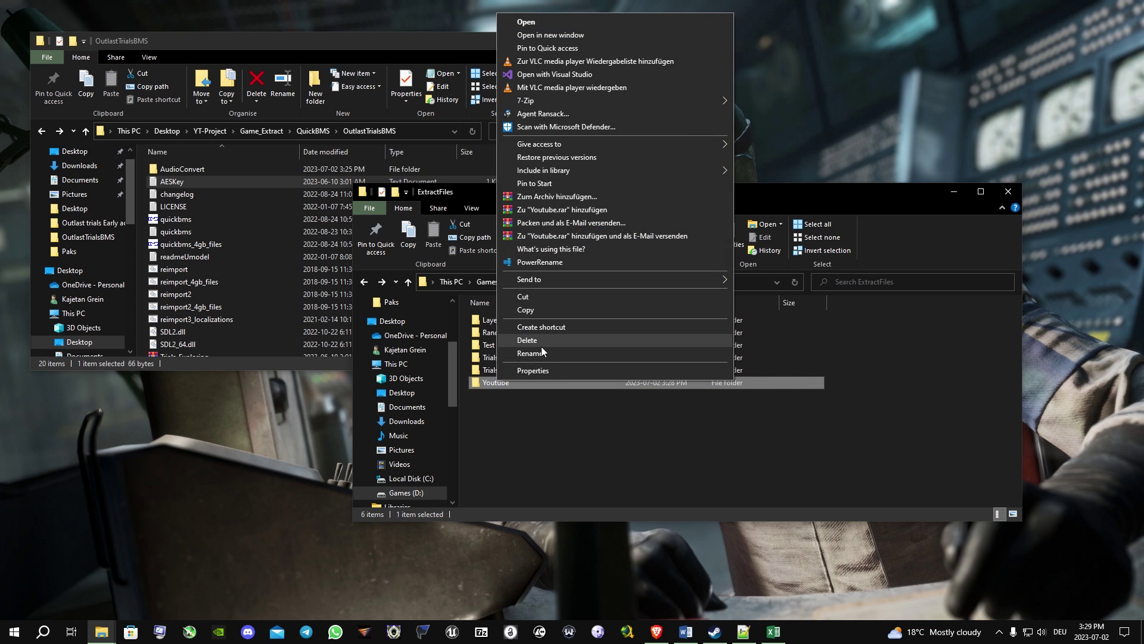
pyautogui.click(537, 341)
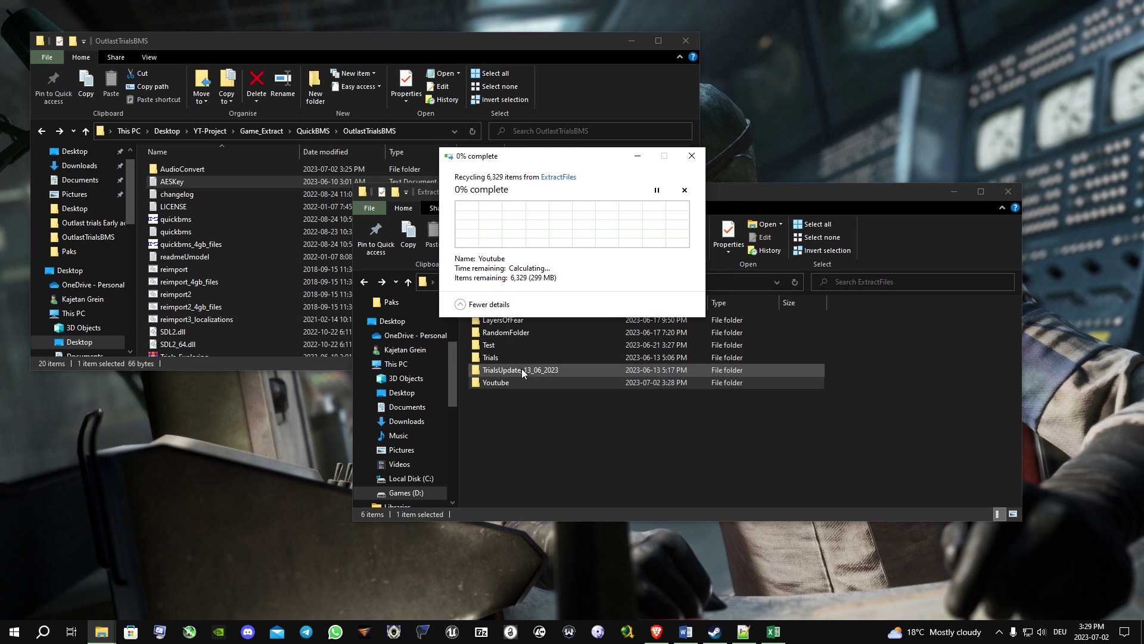
# Navigate to TrialsUpdate_13_06_2023\OPP\Content\WwiseAudio\Windows.
pyautogui.doubleClick(522, 370)
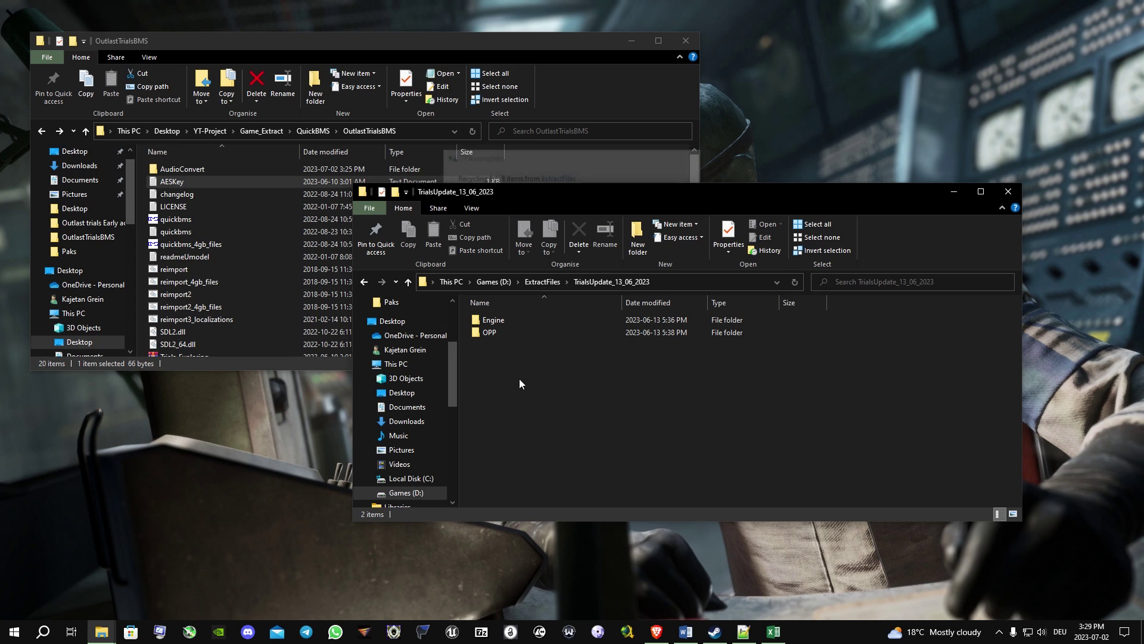
pyautogui.doubleClick(518, 332)
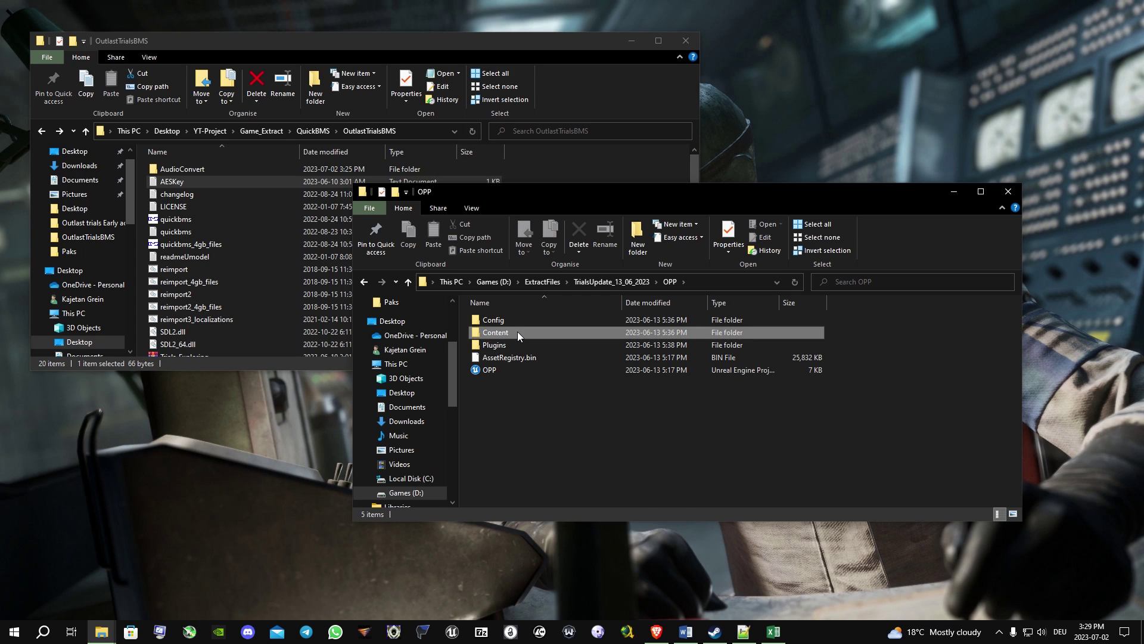
pyautogui.doubleClick(517, 332)
pyautogui.scroll(-5, 515, 332)
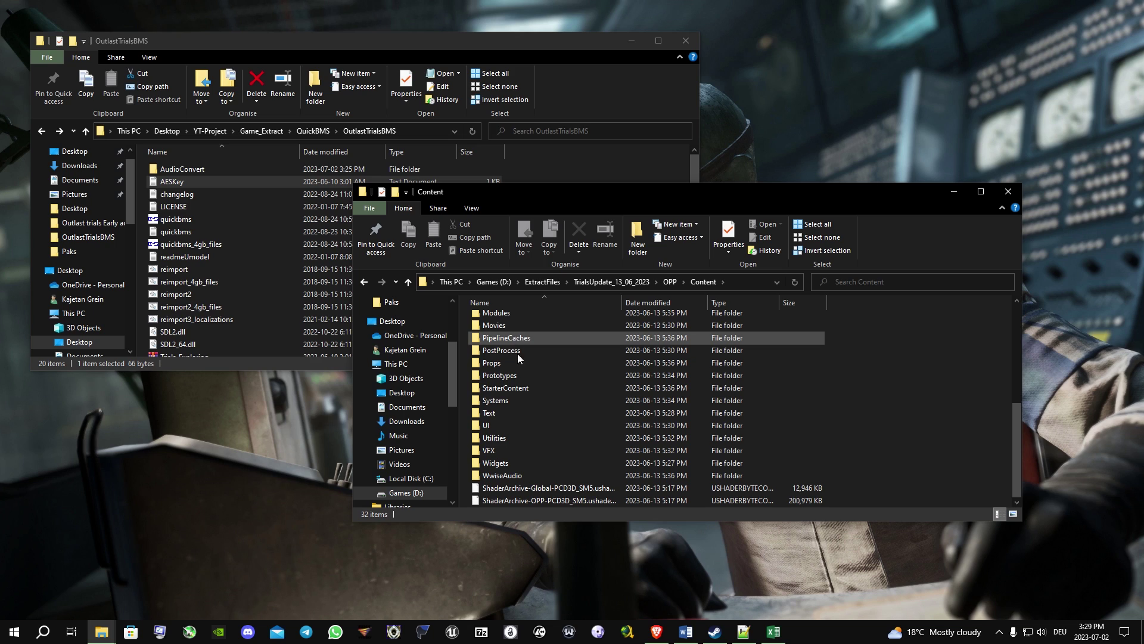
pyautogui.doubleClick(517, 475)
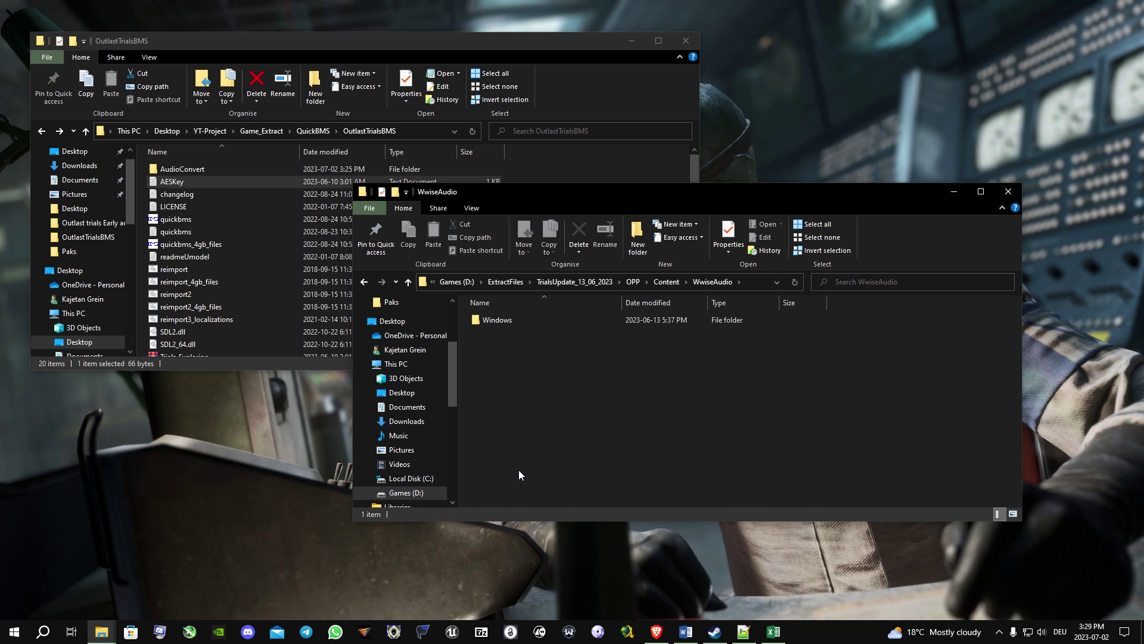
pyautogui.doubleClick(521, 322)
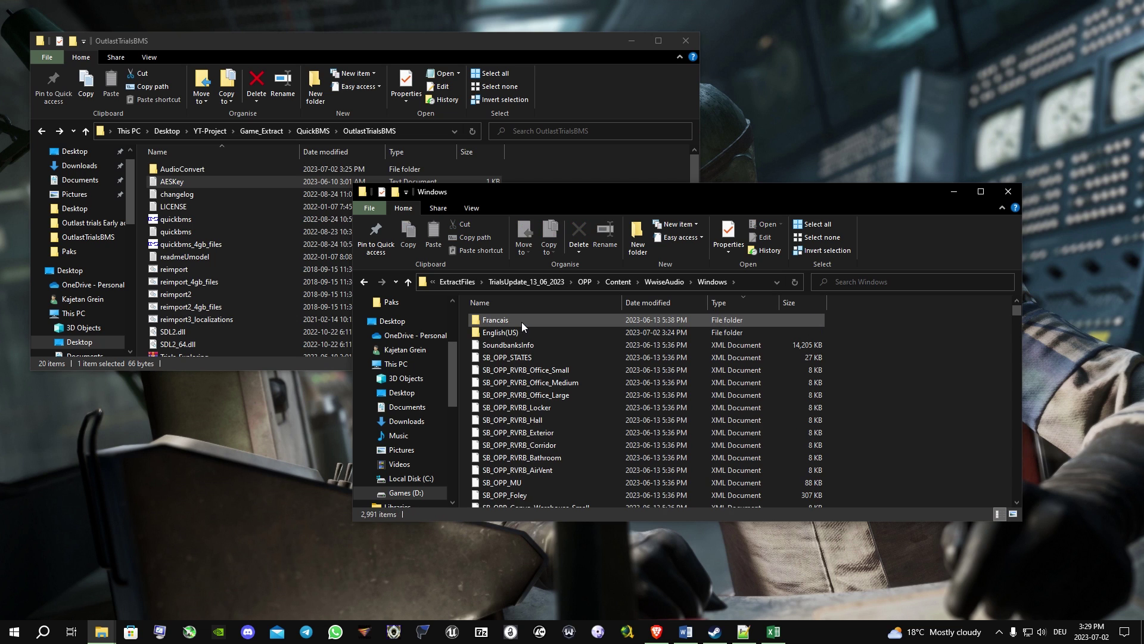
pyautogui.scroll(-10, 542, 358)
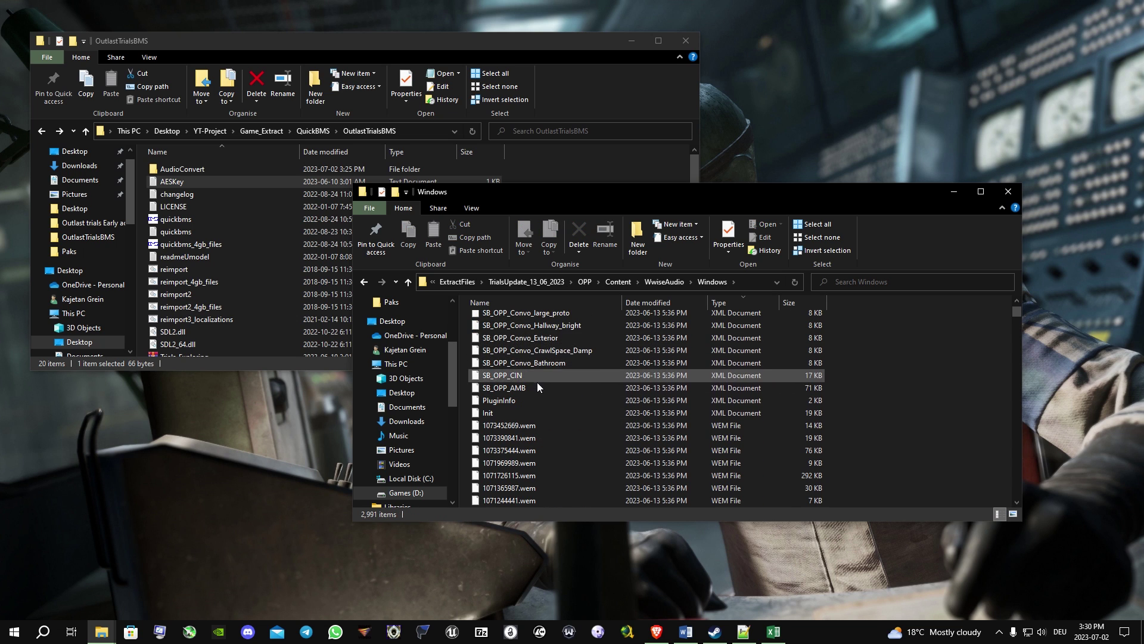
# Browse the Windows soundbank folder's WEM and XML files, selecting 1068605607.wem along the way.
pyautogui.moveTo(1012, 311)
pyautogui.mouseDown()
pyautogui.moveTo(1013, 463)
pyautogui.moveTo(1012, 308)
pyautogui.mouseUp()
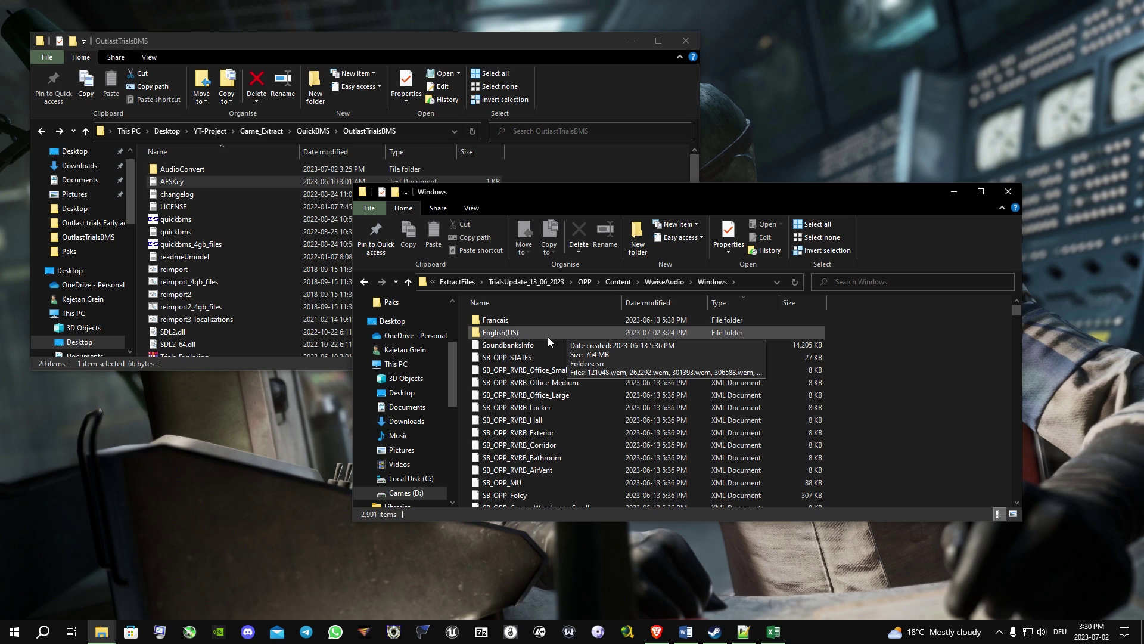
pyautogui.scroll(-10, 545, 369)
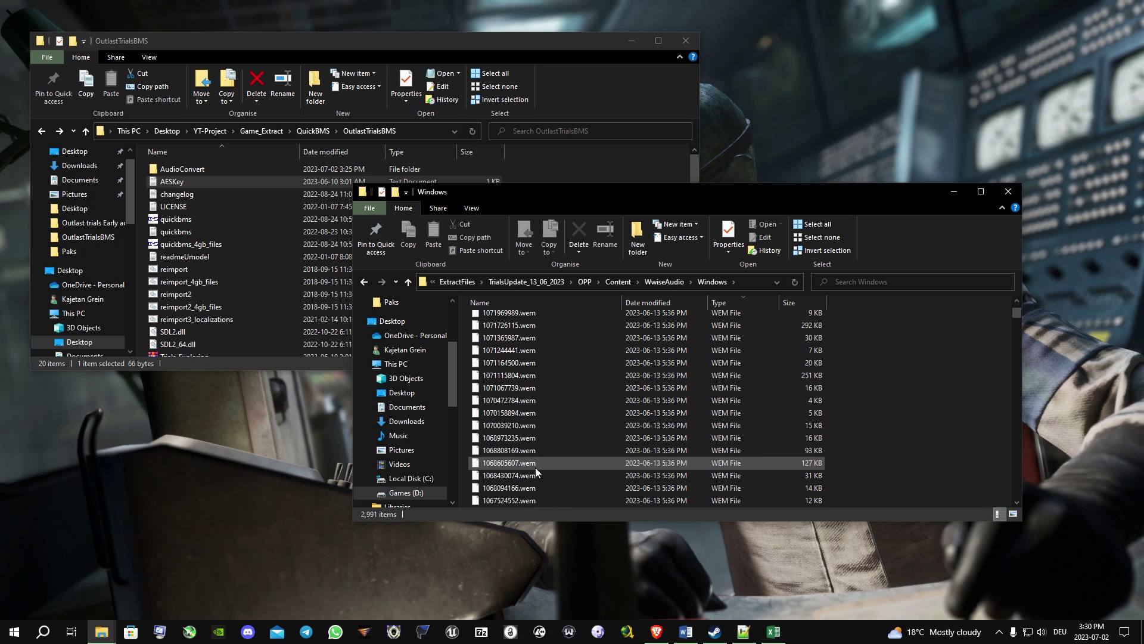
pyautogui.click(535, 466)
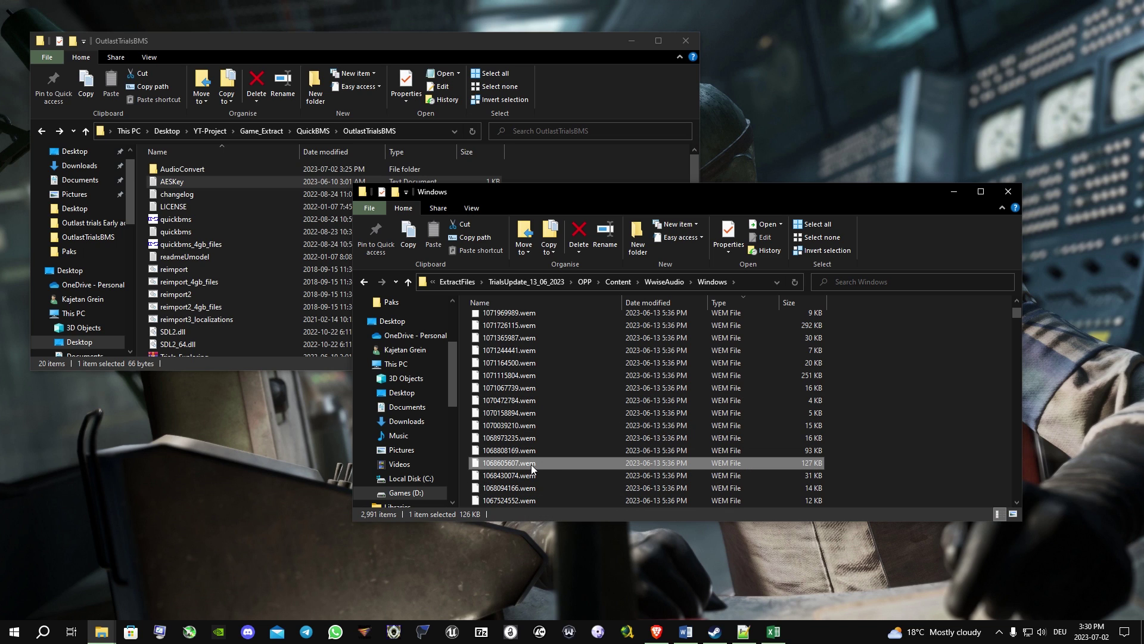
pyautogui.scroll(10, 519, 417)
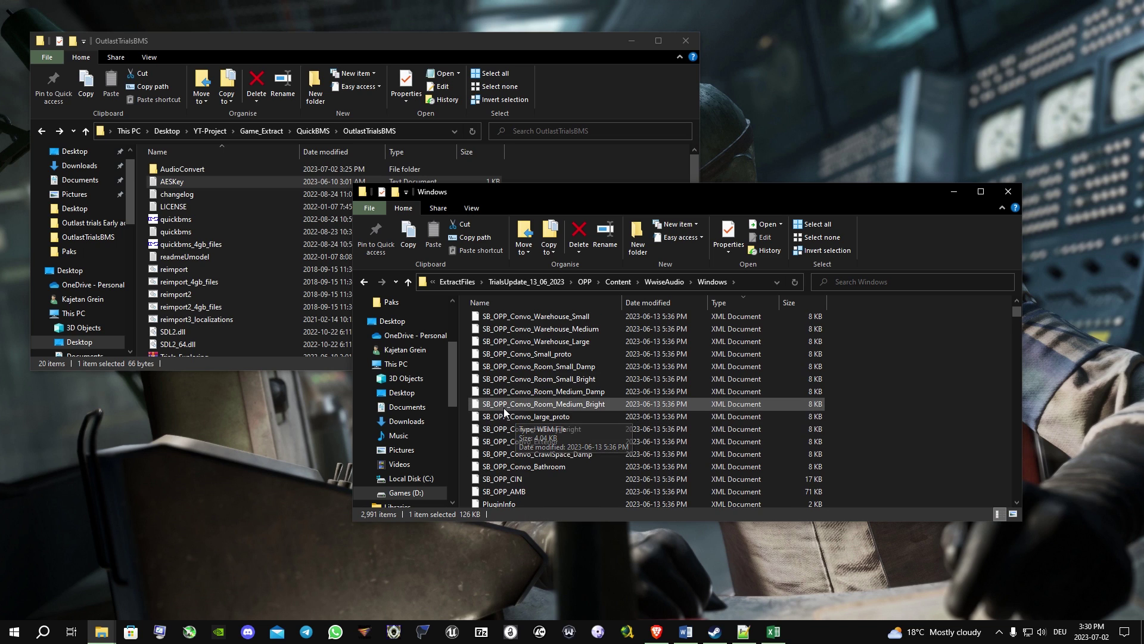
pyautogui.scroll(-10, 517, 381)
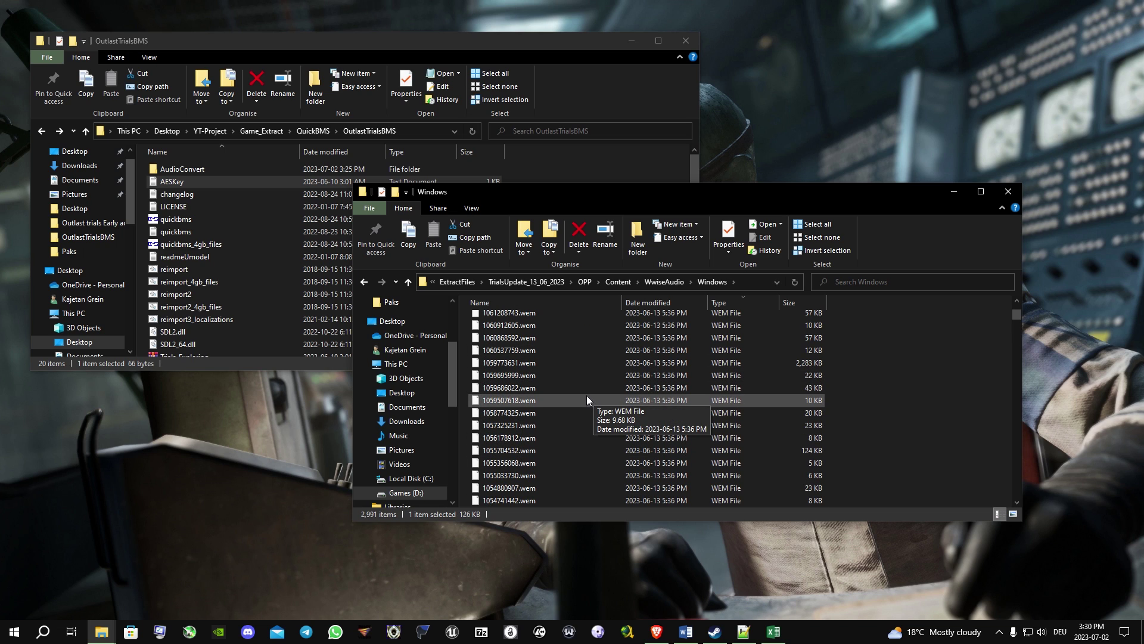
pyautogui.scroll(10, 587, 411)
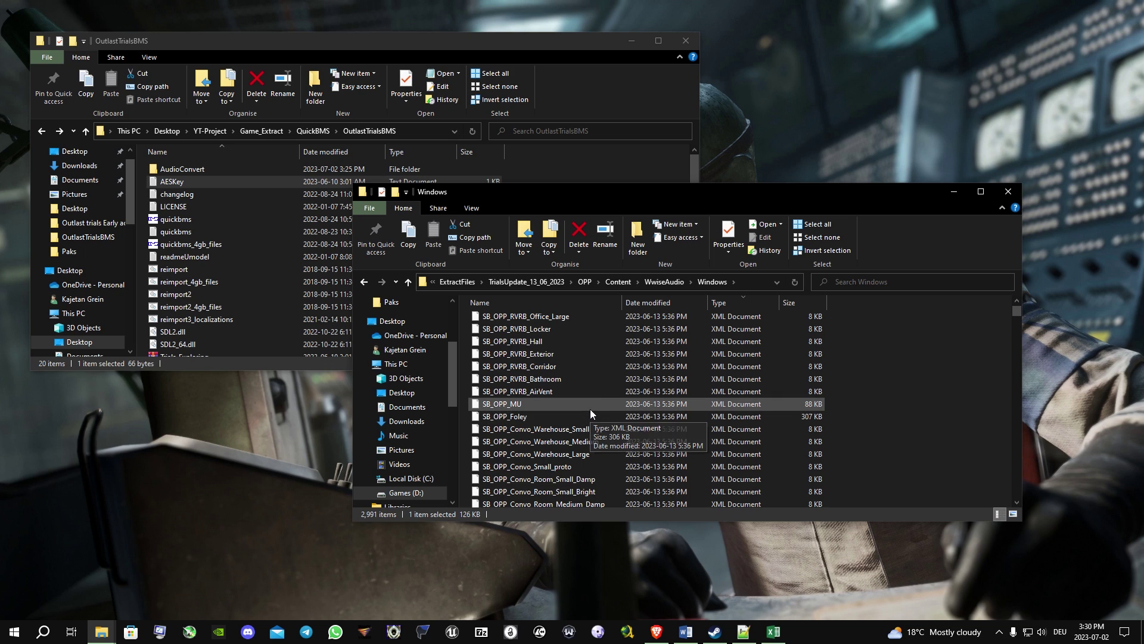
pyautogui.scroll(2, 590, 386)
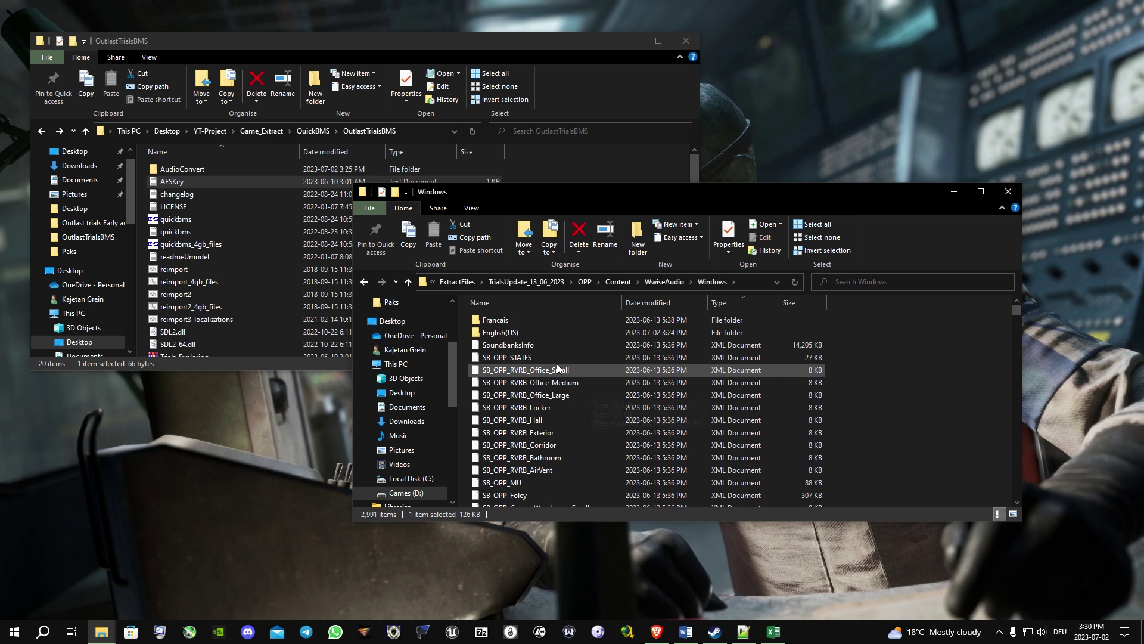
# Open the AudioConvert folder in the OutlastTrialsBMS window.
pyautogui.click(531, 163)
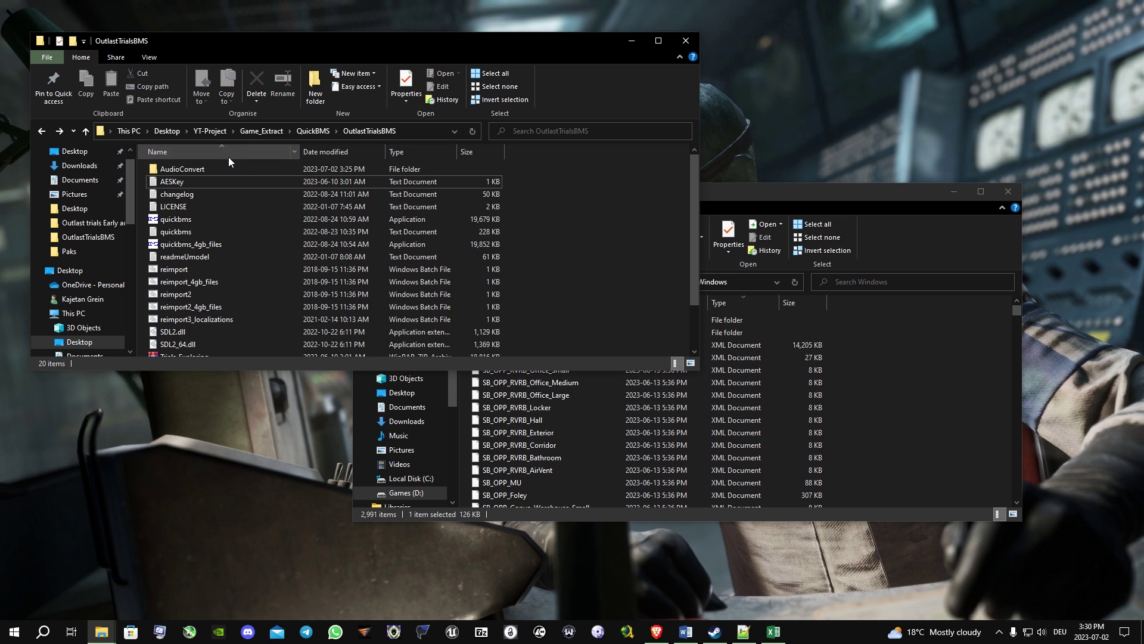
pyautogui.click(213, 169)
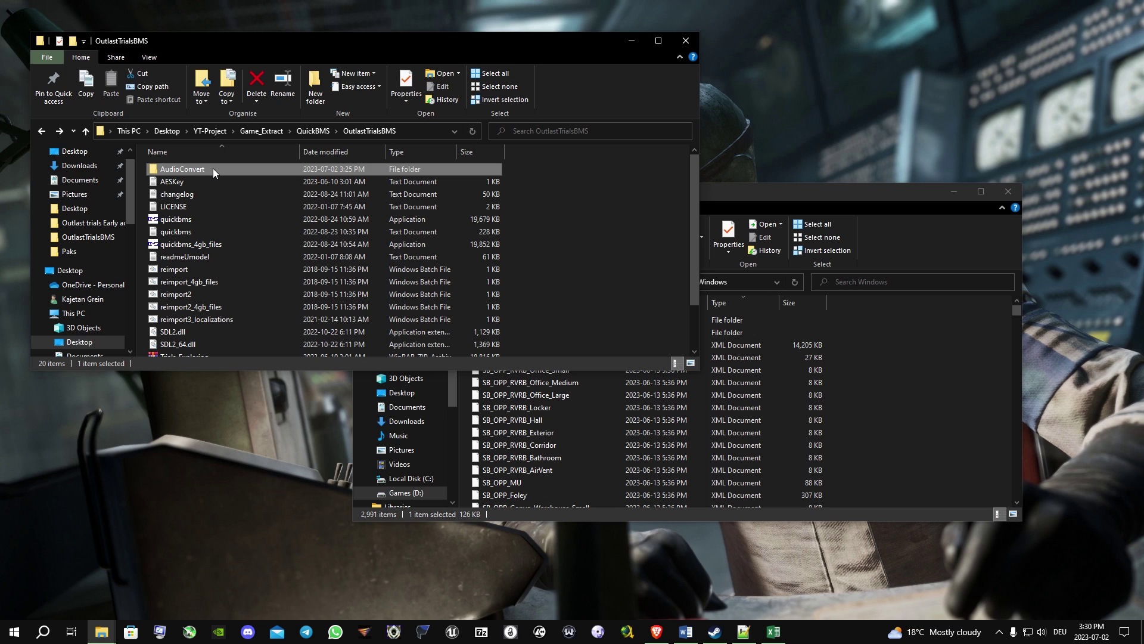
pyautogui.doubleClick(215, 169)
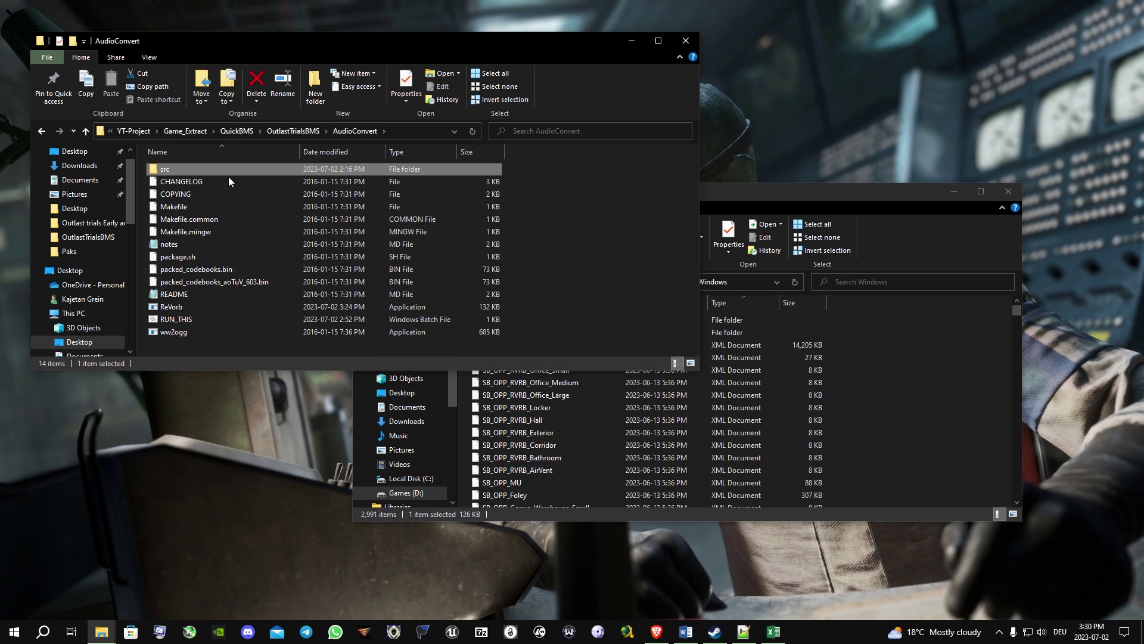
pyautogui.moveTo(766, 189); pyautogui.dragTo(831, 203)
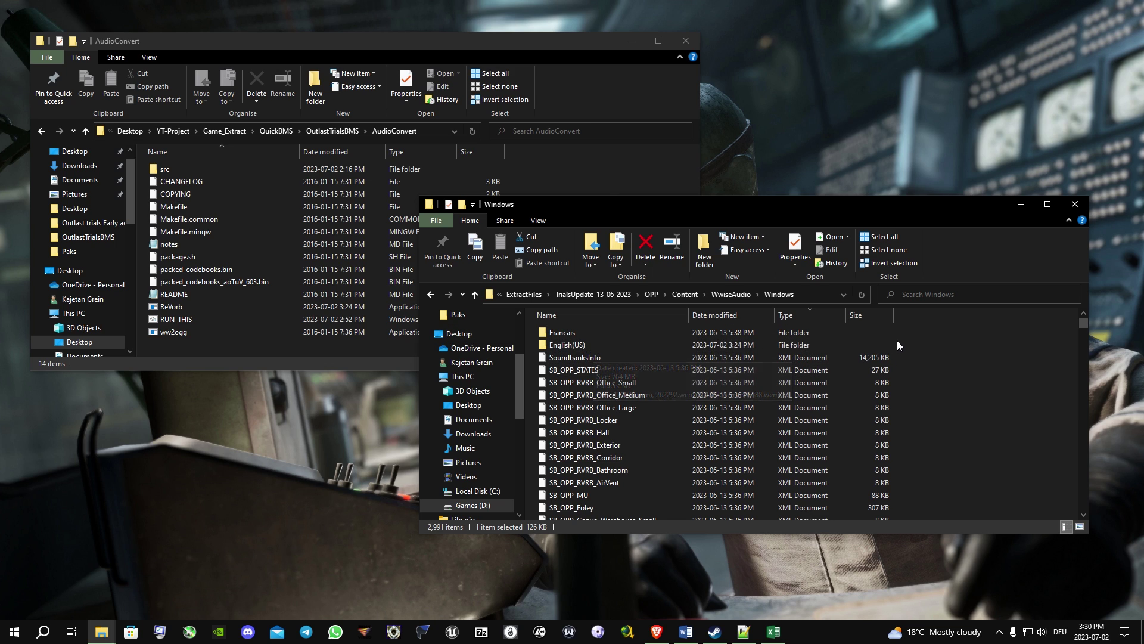
# Open the English(US) folder in the Windows folder window and reopen AudioConvert beside it.
pyautogui.moveTo(896, 341); pyautogui.dragTo(565, 349)
pyautogui.click(921, 365)
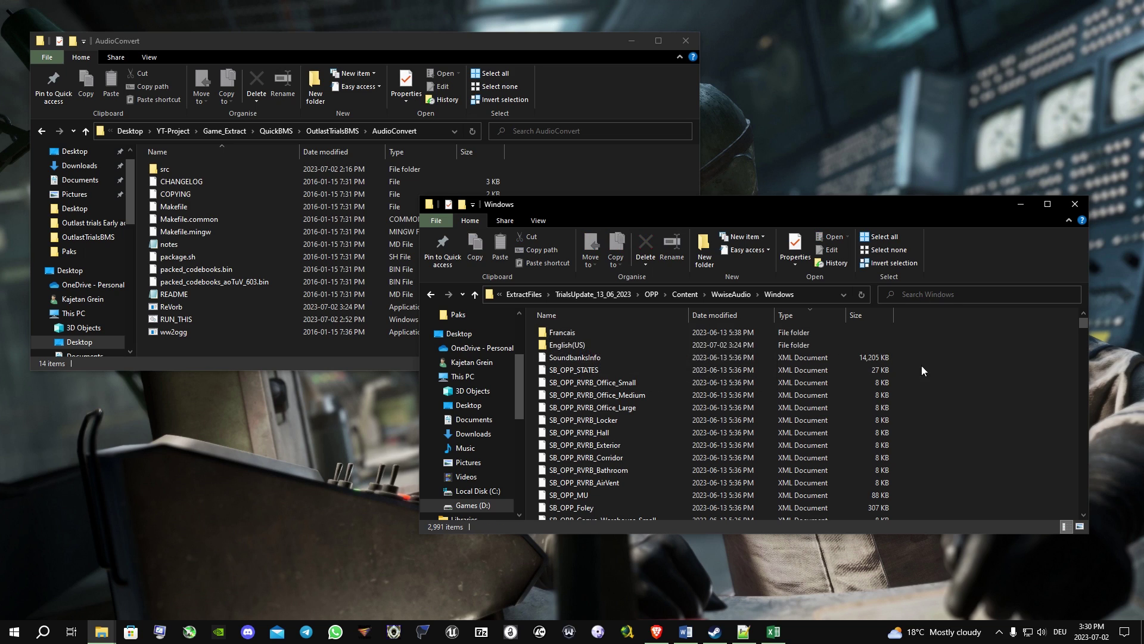
pyautogui.doubleClick(618, 345)
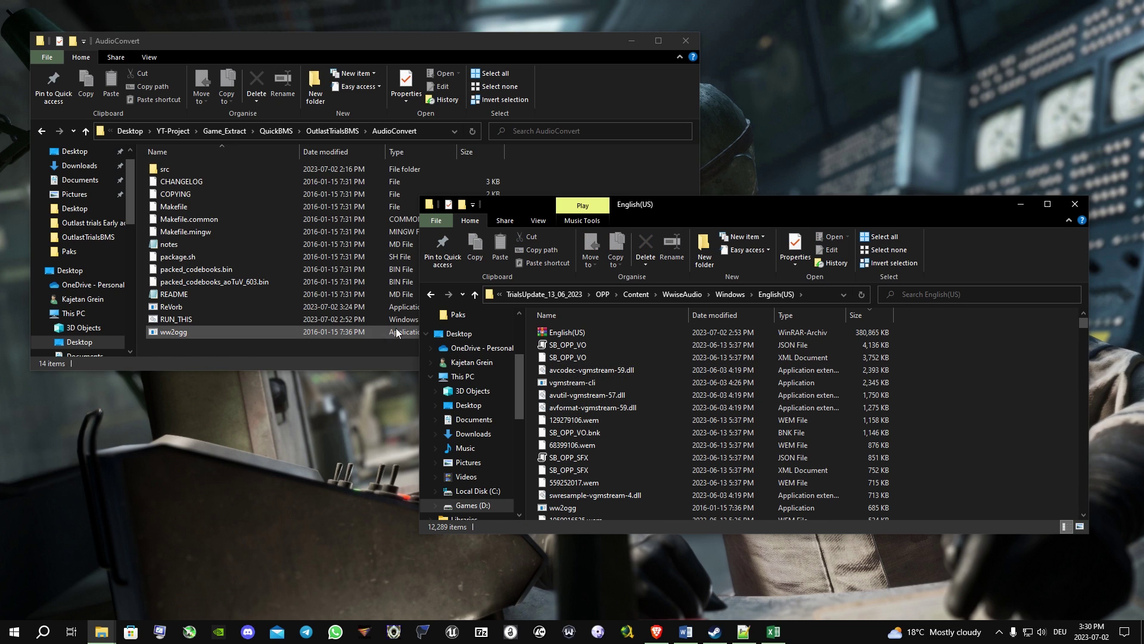
pyautogui.click(608, 164)
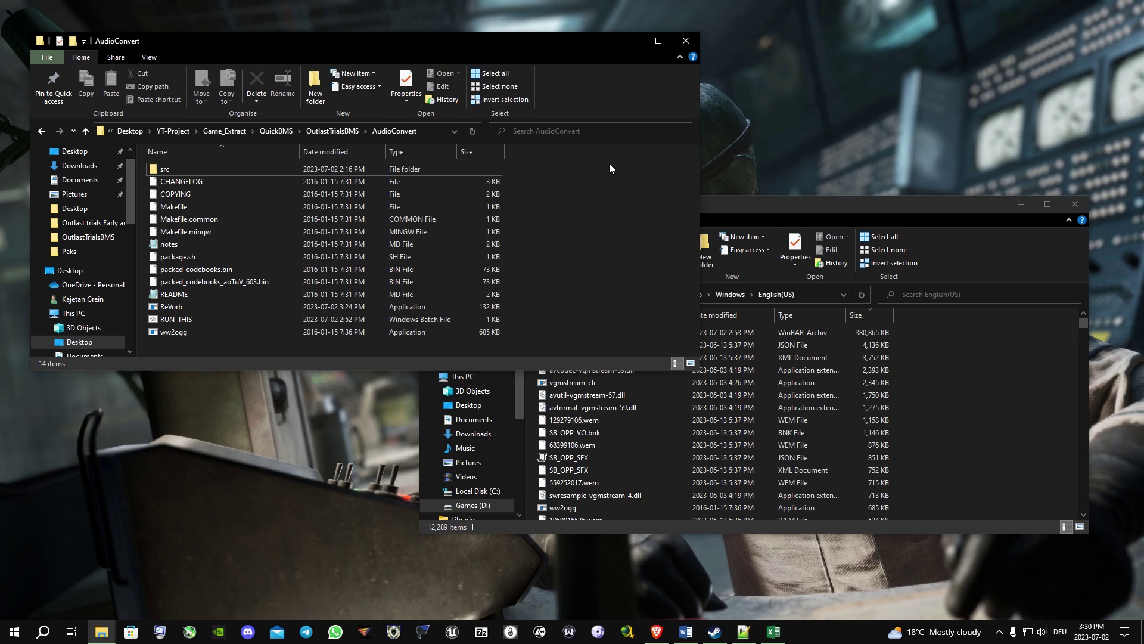
pyautogui.click(342, 136)
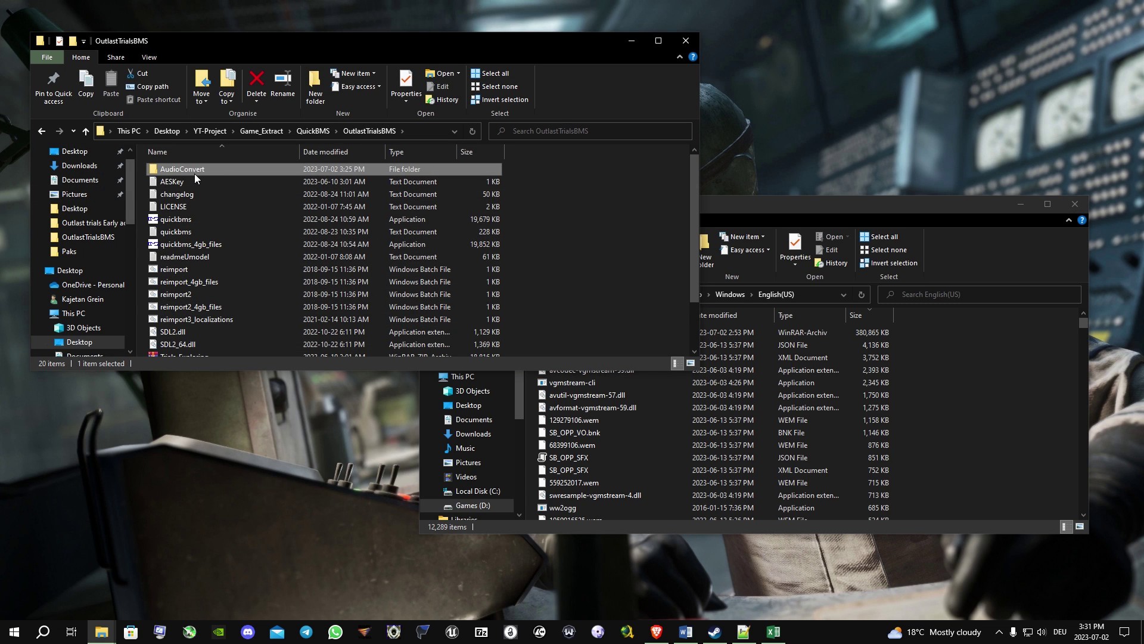
pyautogui.doubleClick(226, 169)
# Copy all AudioConvert files into English(US), replacing the same-named files.
pyautogui.moveTo(529, 341); pyautogui.dragTo(174, 169)
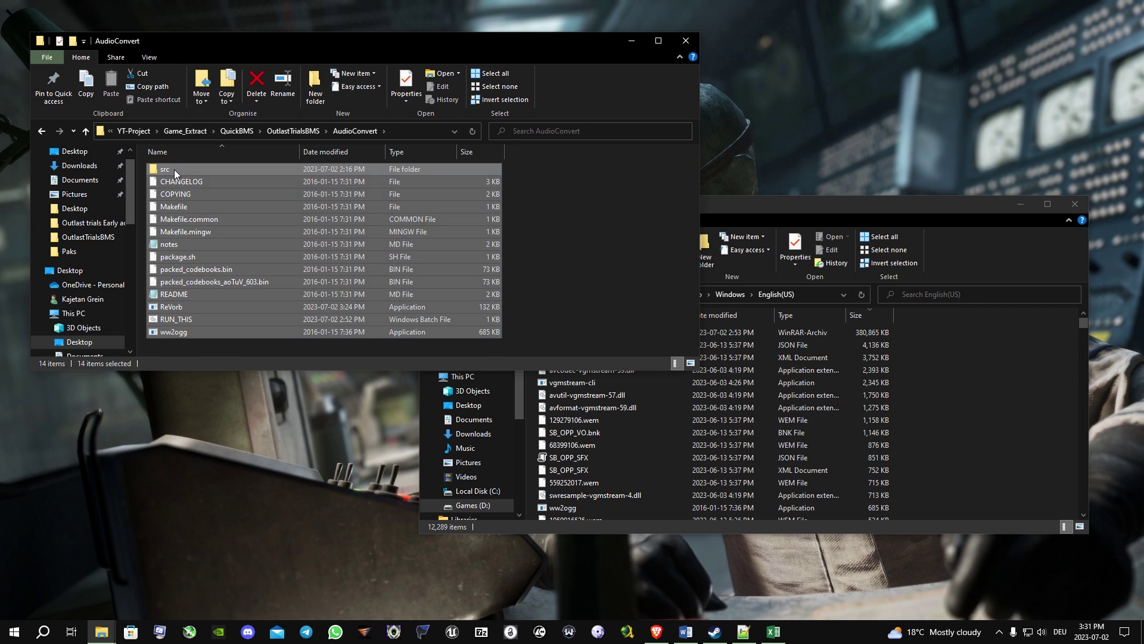
pyautogui.rightClick(186, 203)
pyautogui.click(226, 393)
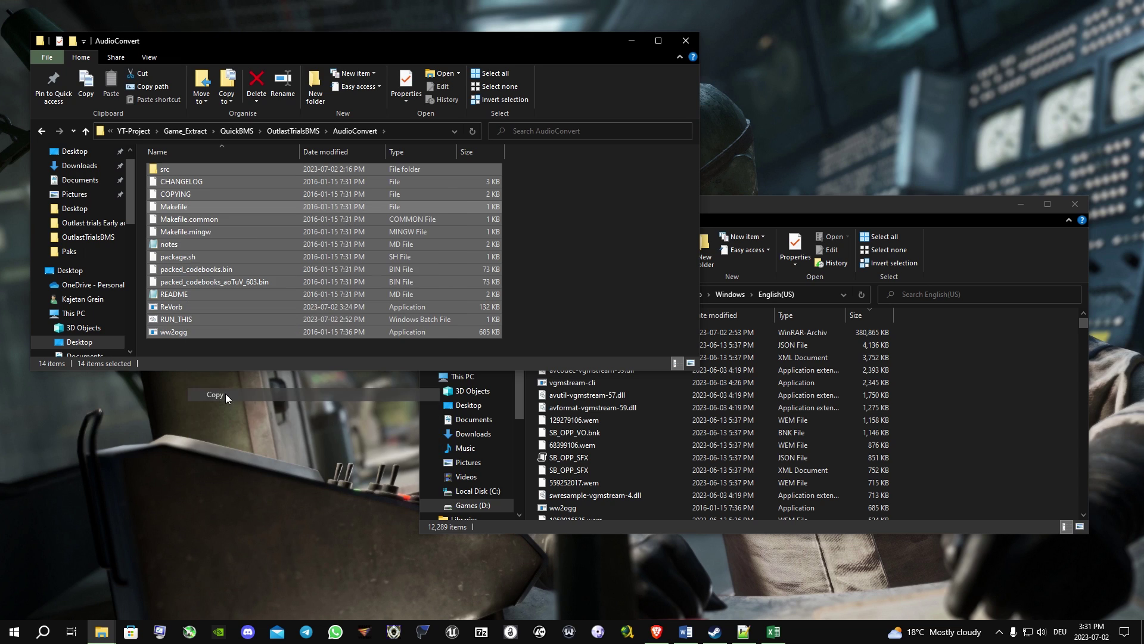
pyautogui.click(969, 417)
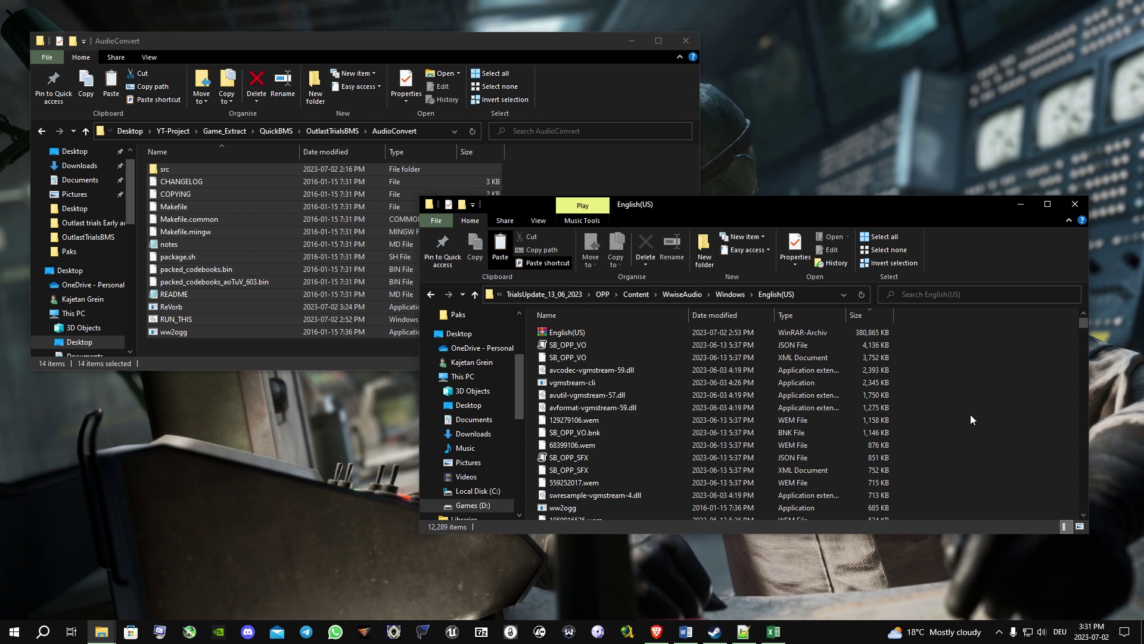
pyautogui.hotkey('ctrl', 'v')
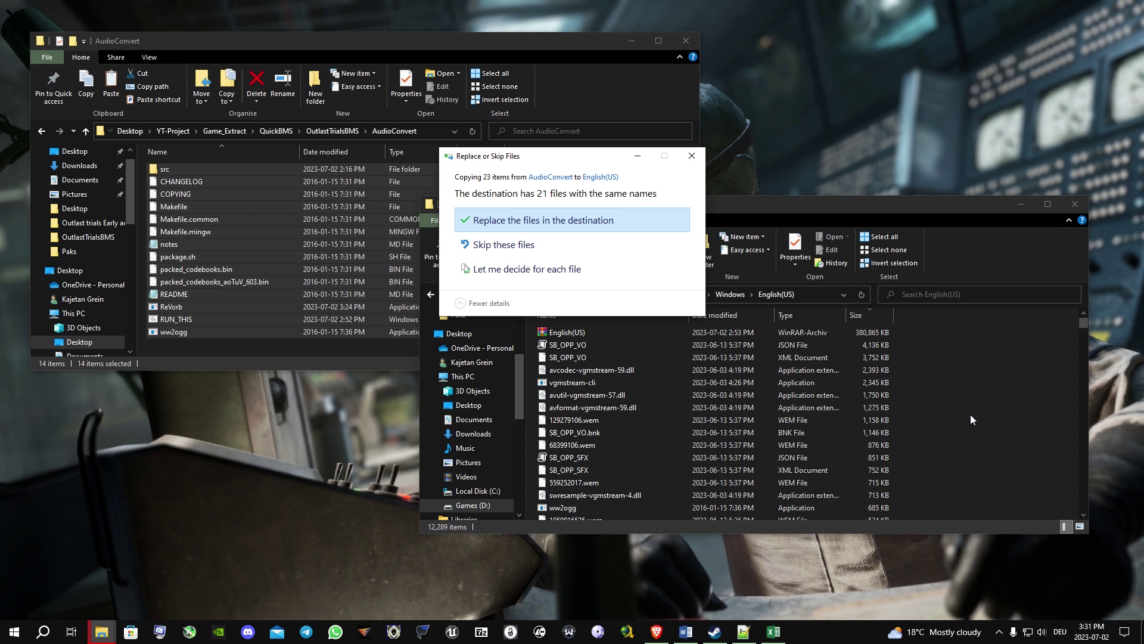
pyautogui.click(544, 228)
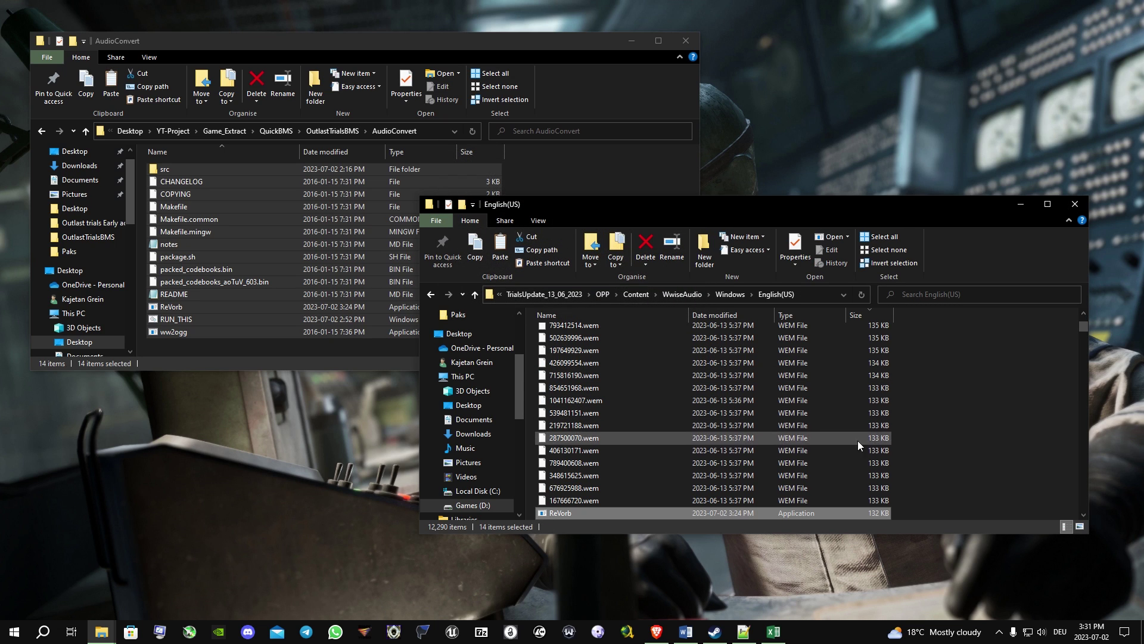
# Find and select the RUN_THIS batch file in the English(US) folder.
pyautogui.click(985, 446)
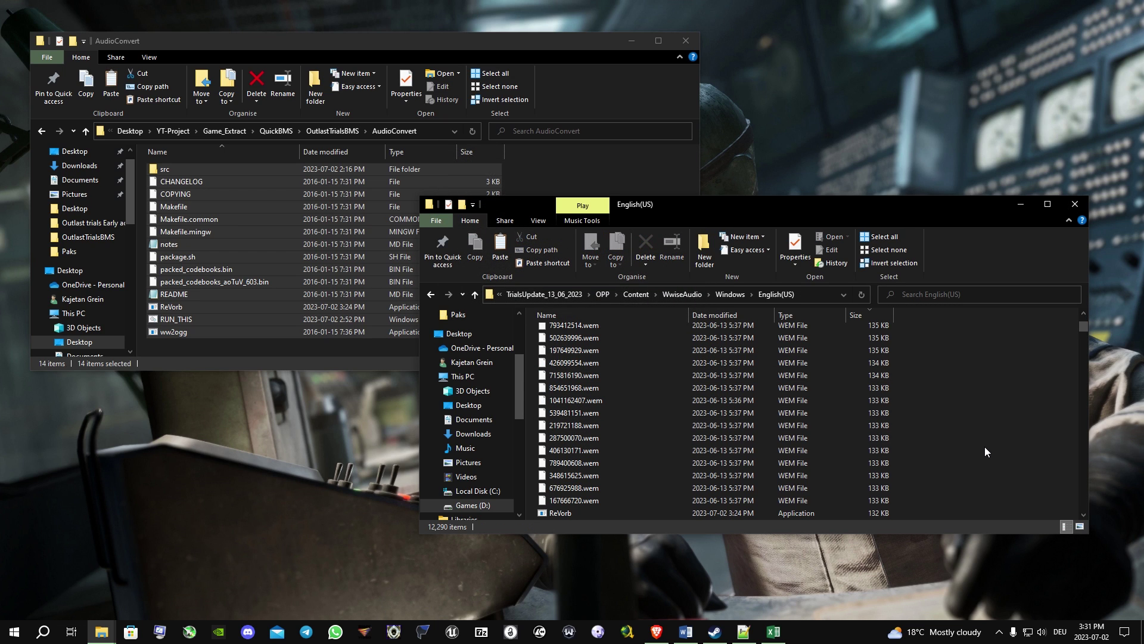
pyautogui.click(764, 441)
pyautogui.write('co')
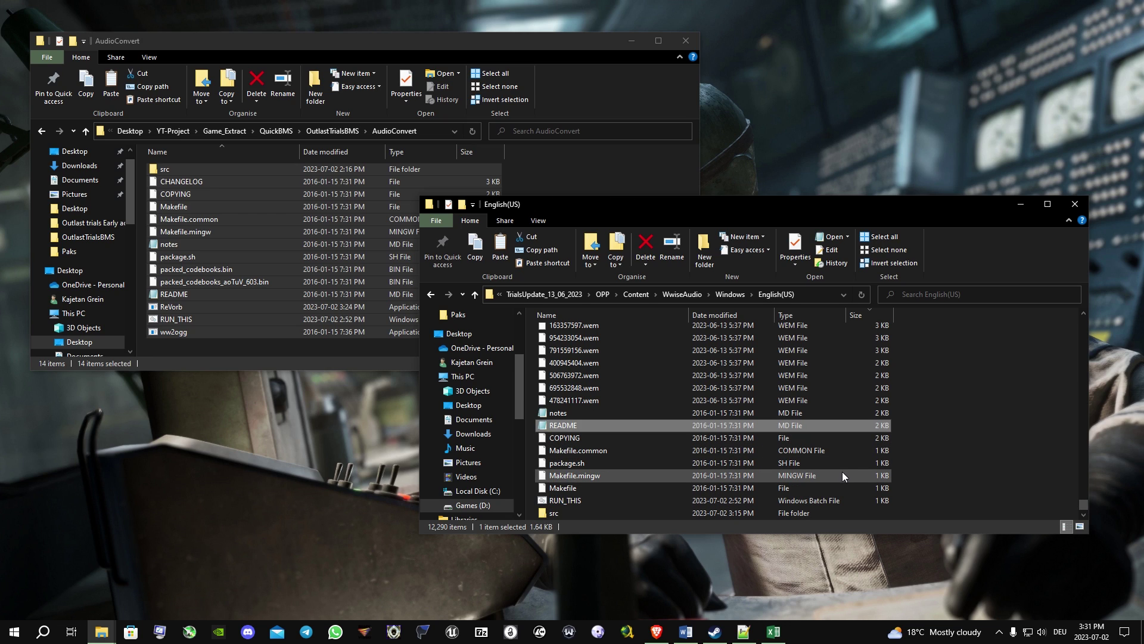
pyautogui.click(599, 498)
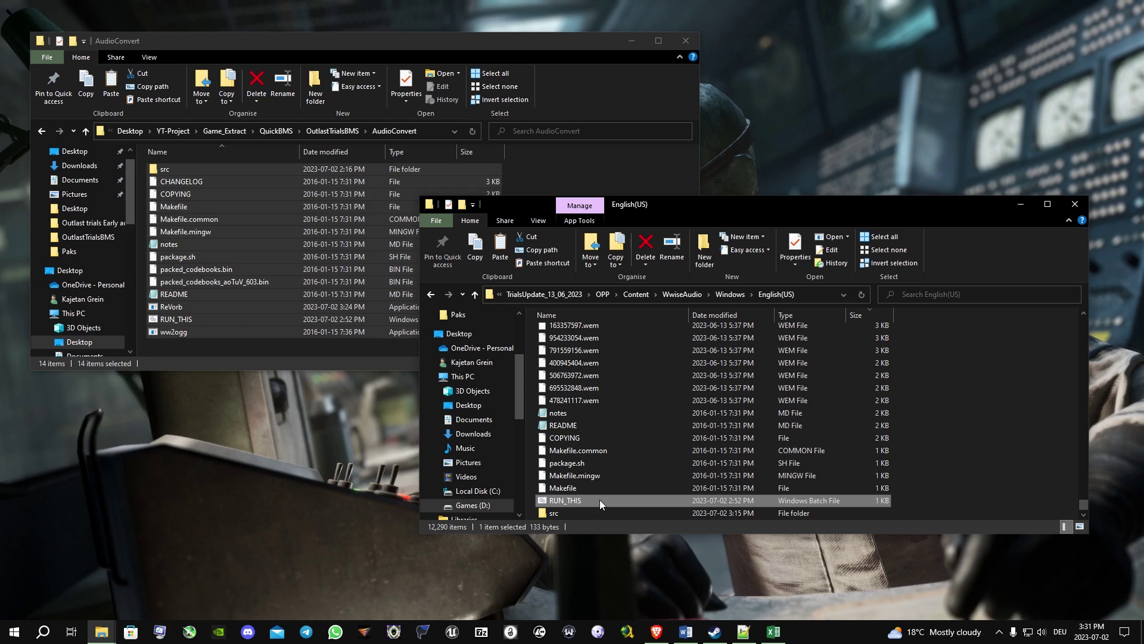
# Run RUN_THIS.bat in English(US) so ww2ogg converts every .wem file to .ogg.
pyautogui.doubleClick(599, 499)
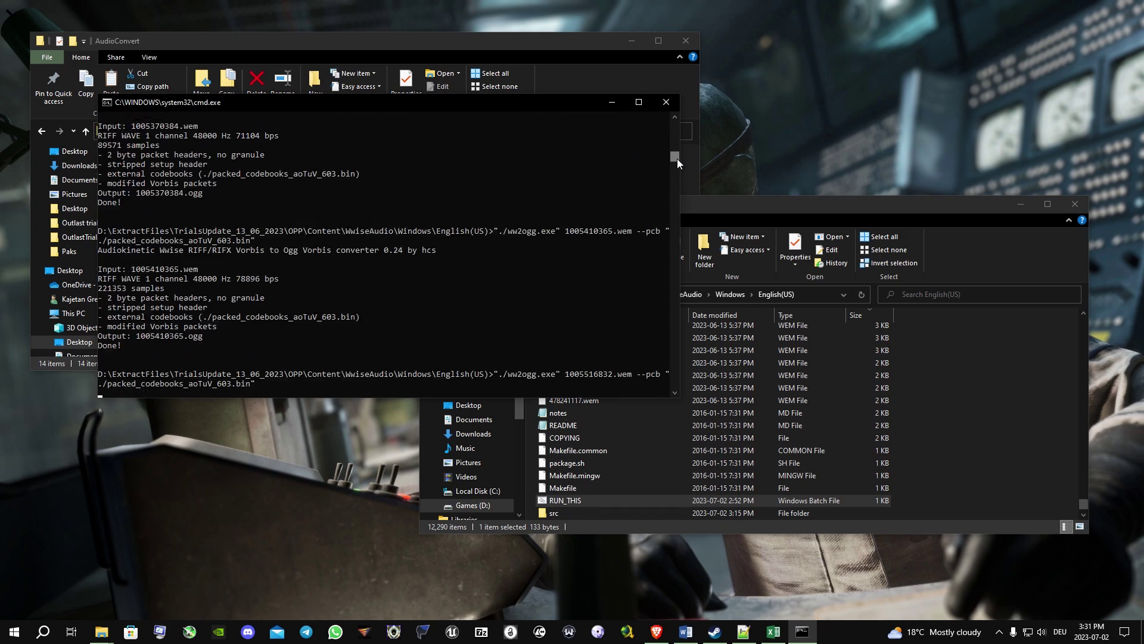
pyautogui.moveTo(676, 159); pyautogui.dragTo(676, 154)
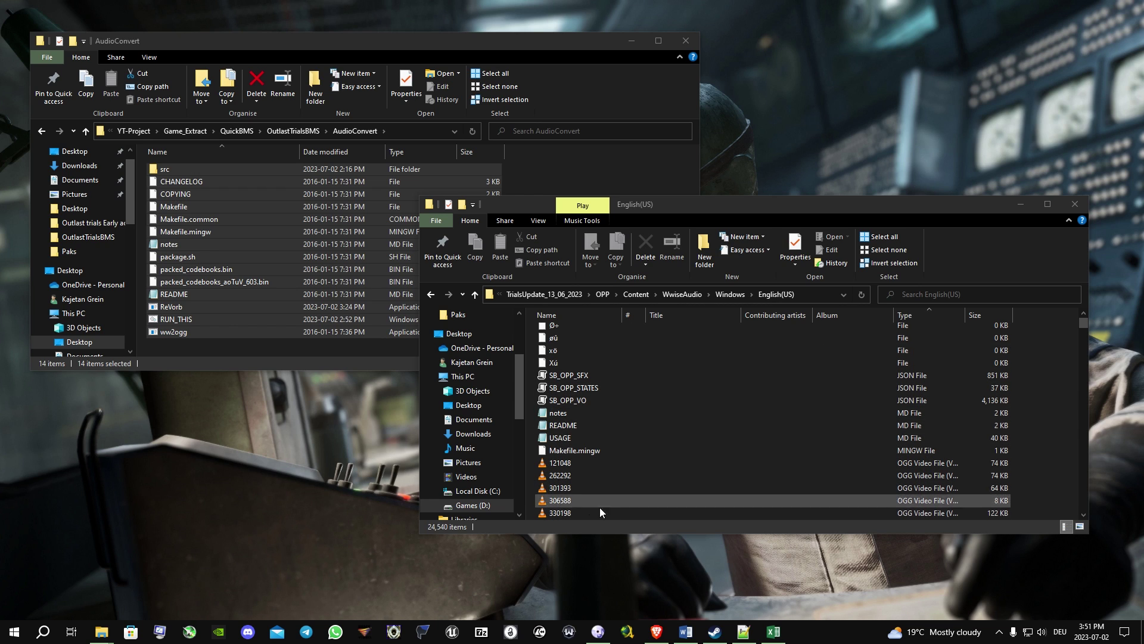
# Filter English(US) to the 'OGG Video File (VLC)' type and select all 12,238 OGG files.
pyautogui.scroll(-5, 643, 481)
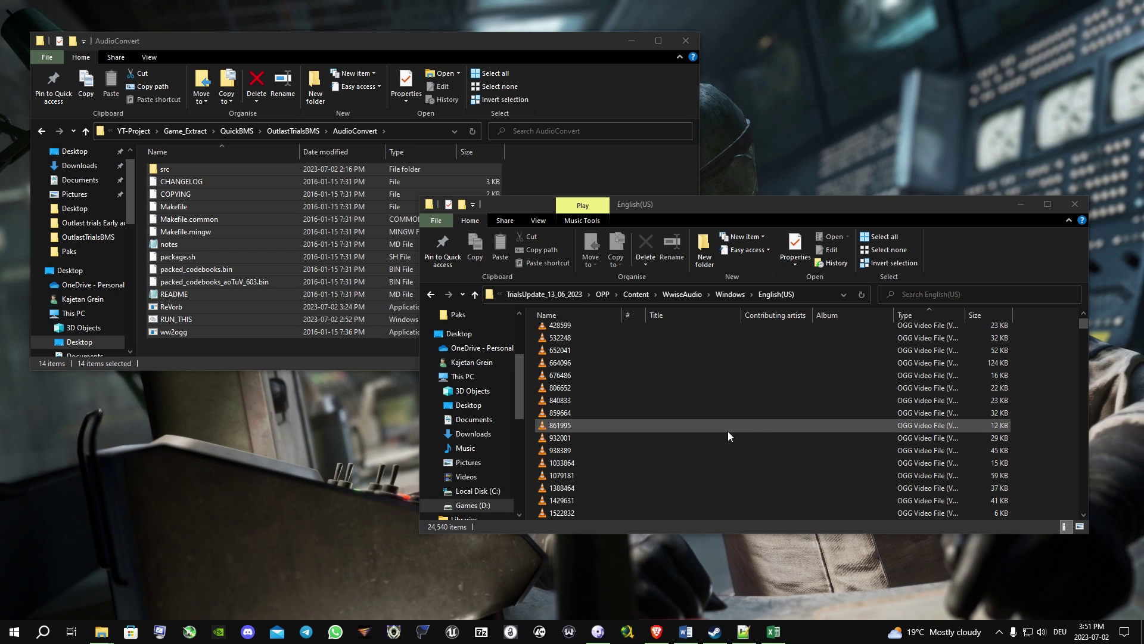
pyautogui.scroll(5, 768, 419)
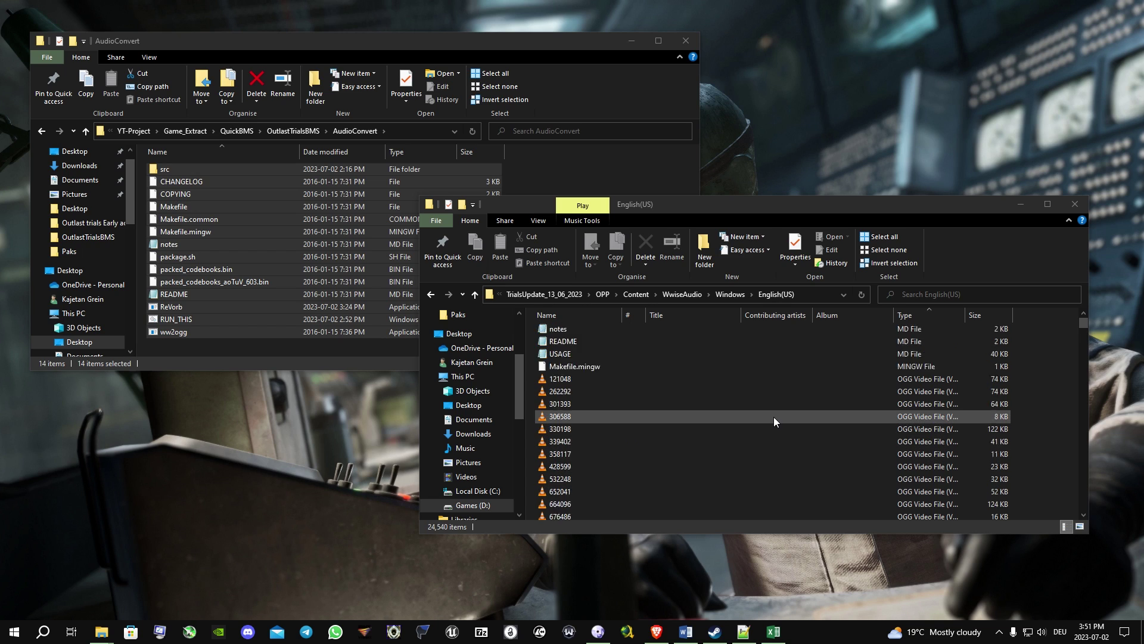
pyautogui.click(960, 315)
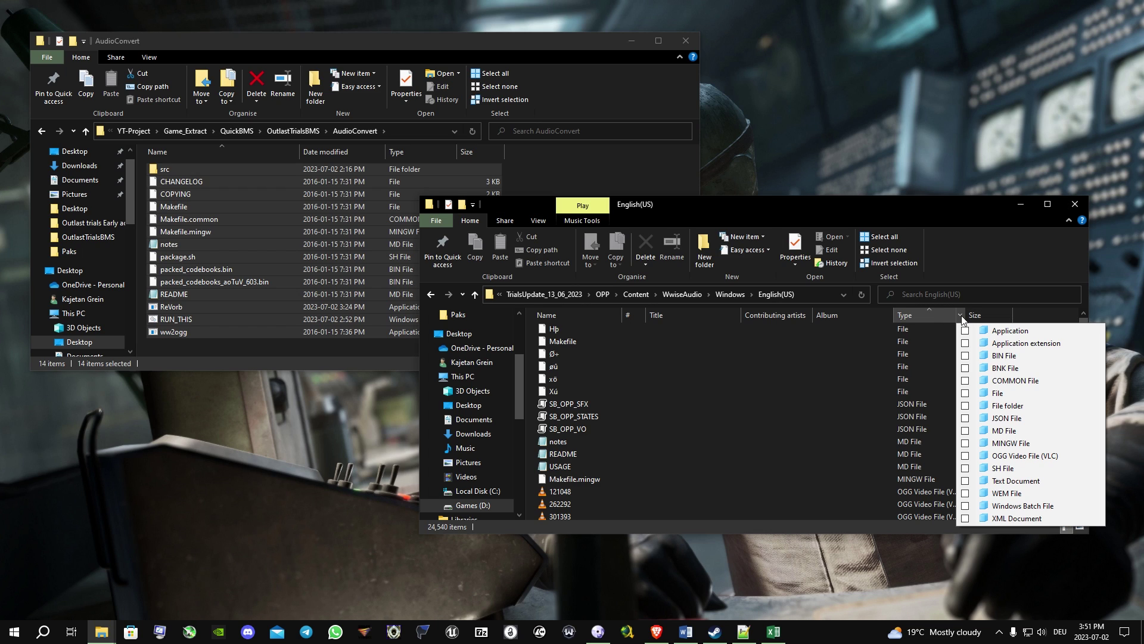
pyautogui.click(965, 456)
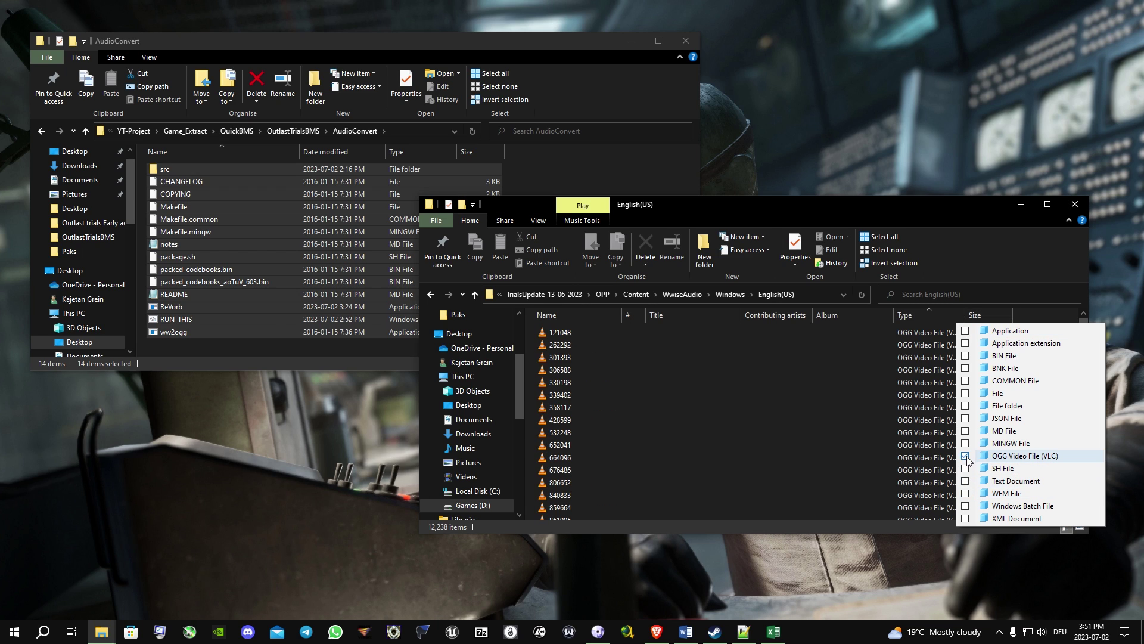
pyautogui.click(884, 442)
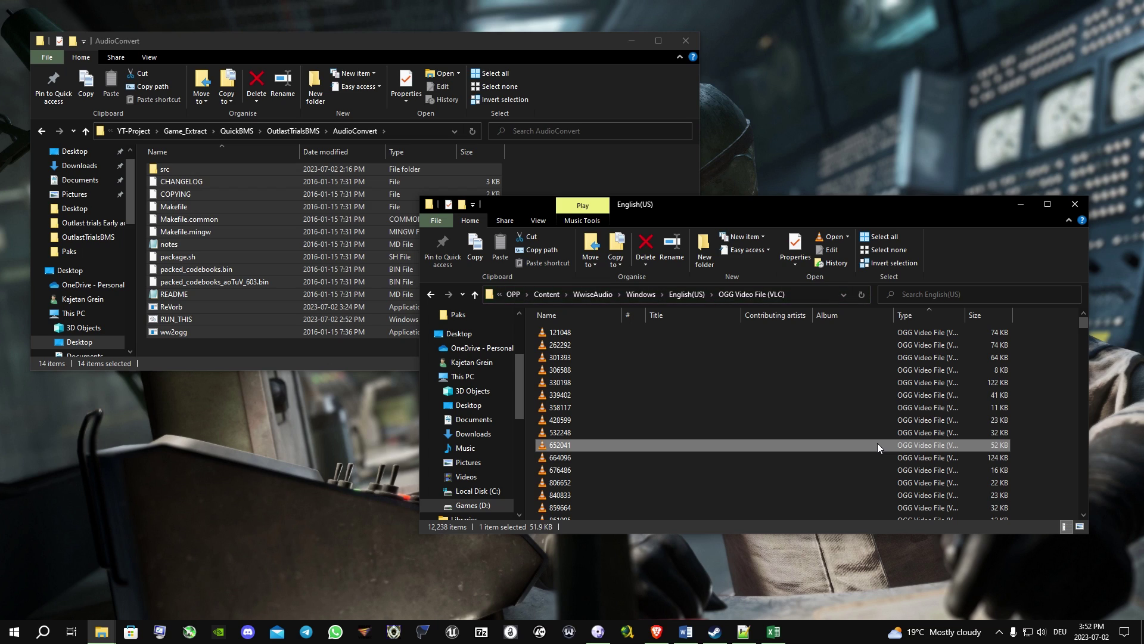
pyautogui.hotkey('ctrl', 'a')
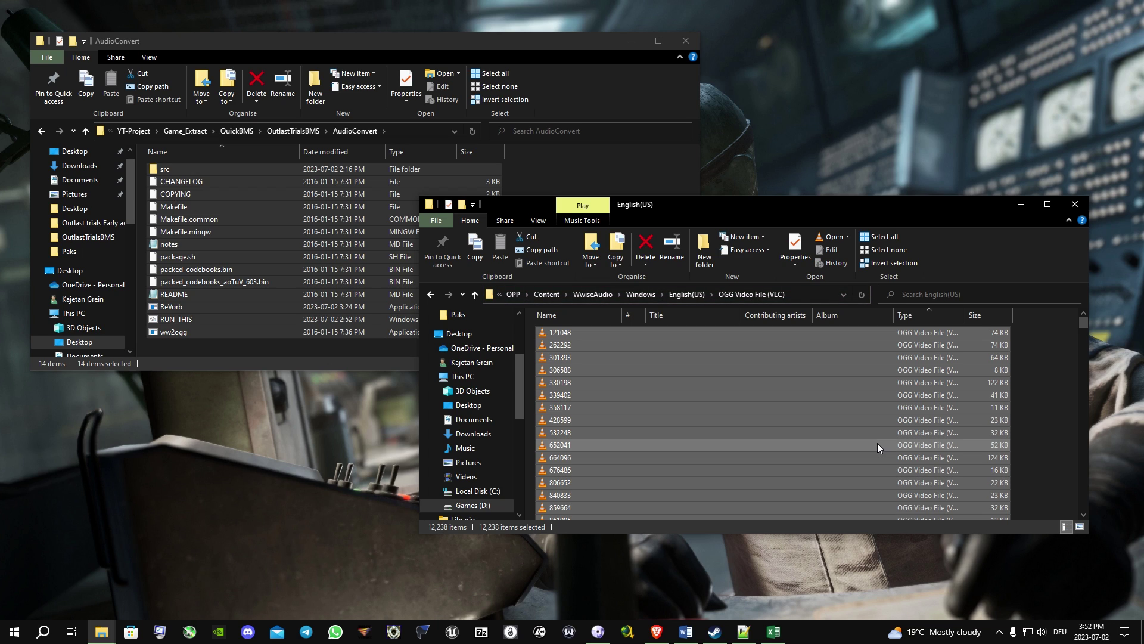
# Add the selected OGG files to English(US).rar through WinRAR's context-menu entry, then select the finished archive.
pyautogui.rightClick(835, 423)
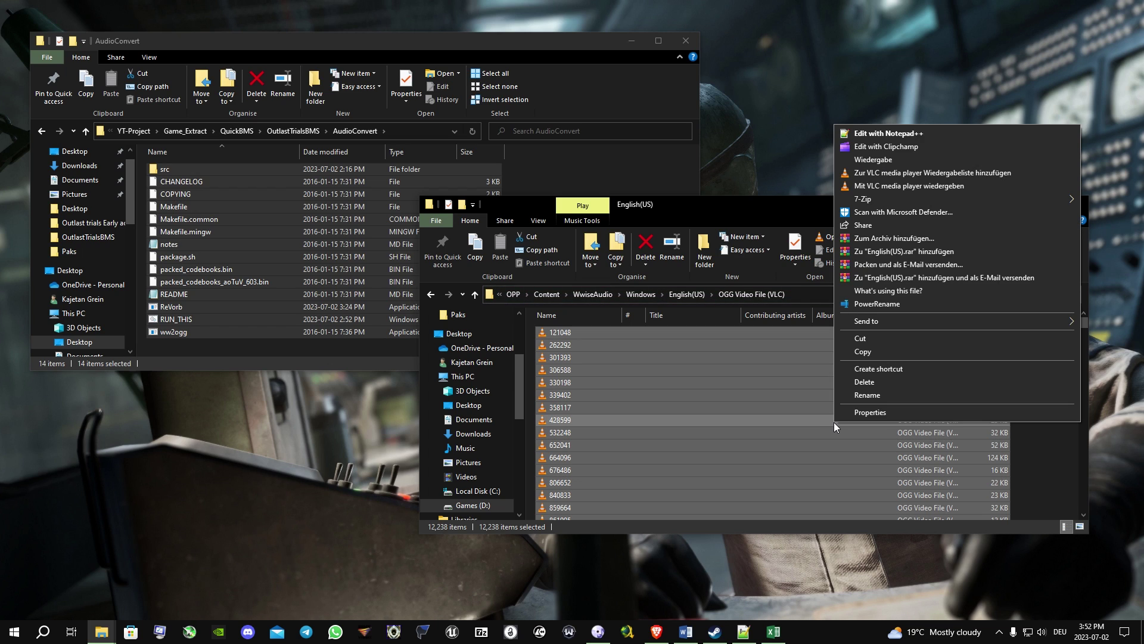
pyautogui.click(920, 252)
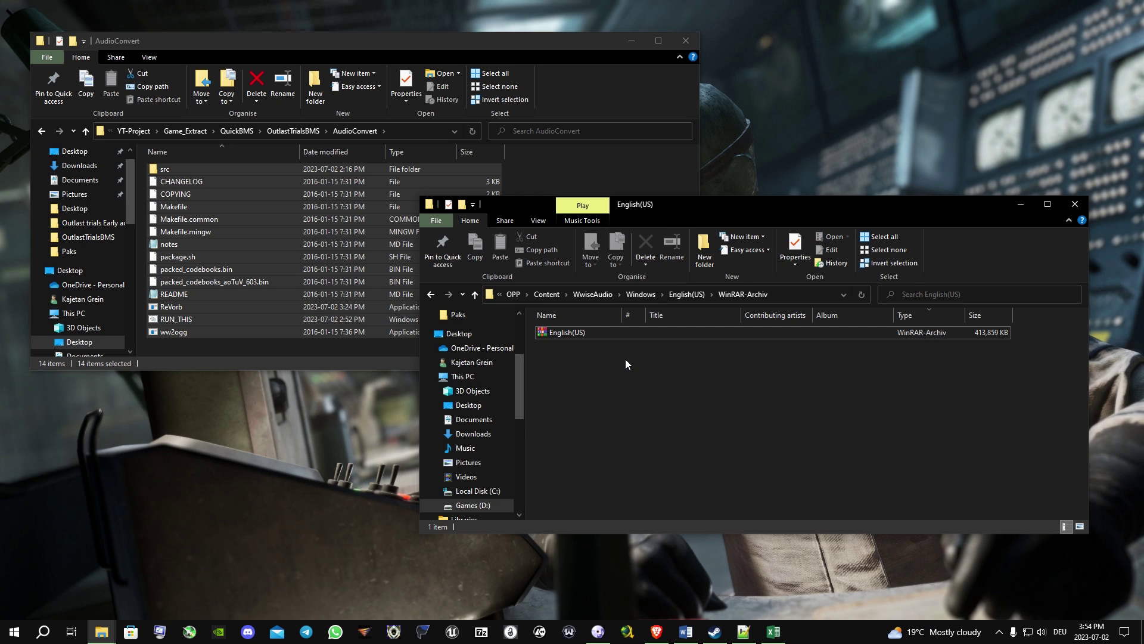
pyautogui.moveTo(677, 390); pyautogui.dragTo(610, 331)
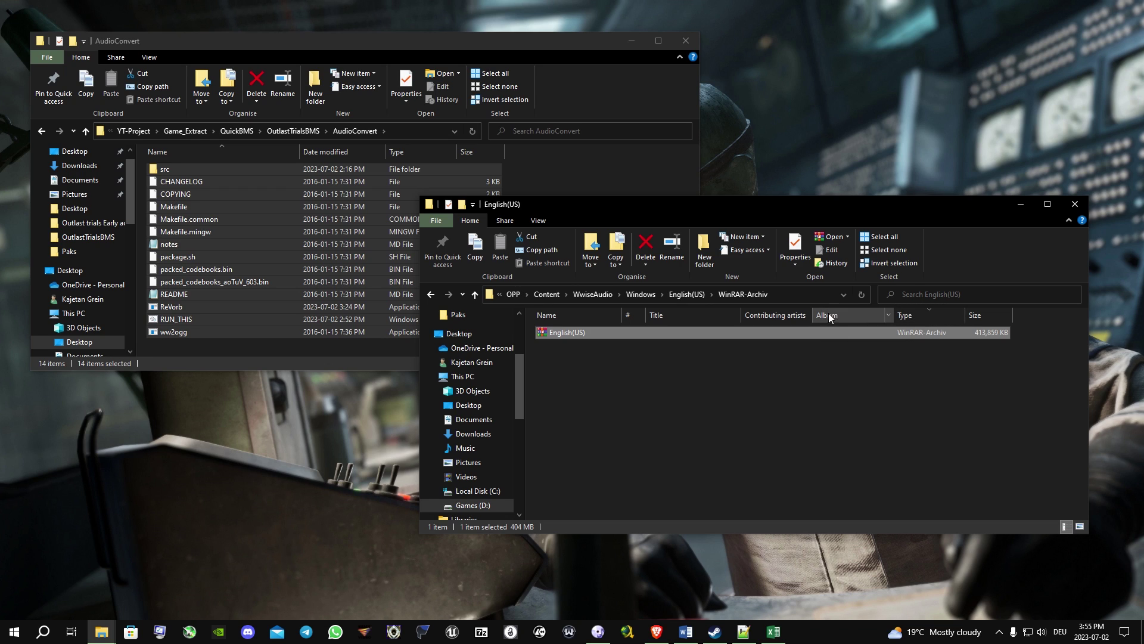
# Reset the English(US) view, then filter its Type column to XML Document and WinRAR-Archiv.
pyautogui.click(674, 295)
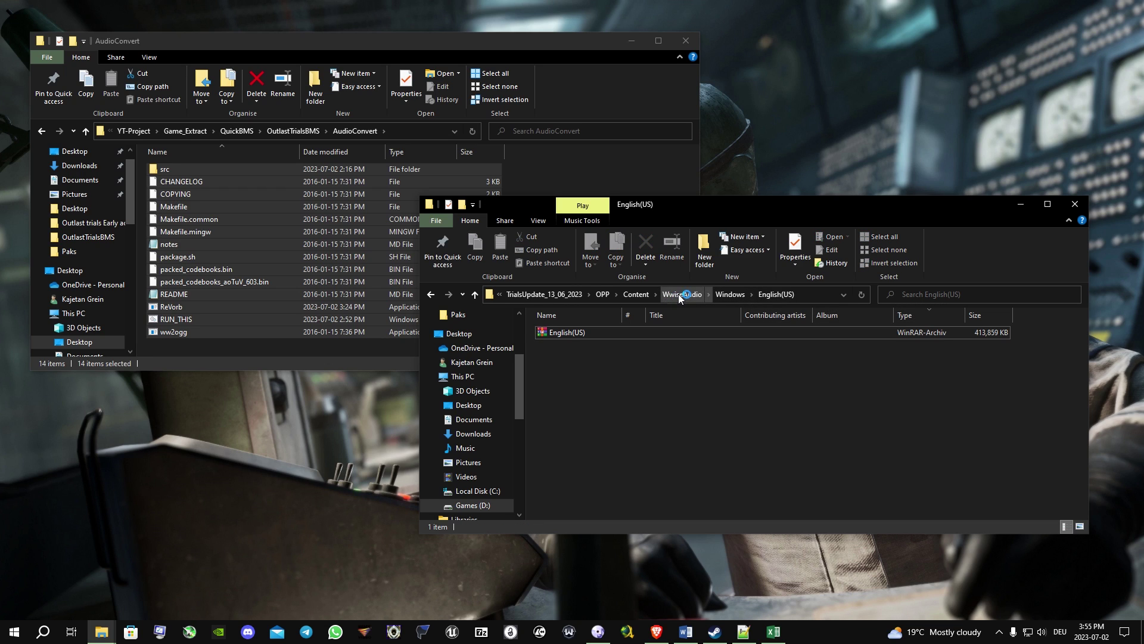
pyautogui.doubleClick(574, 334)
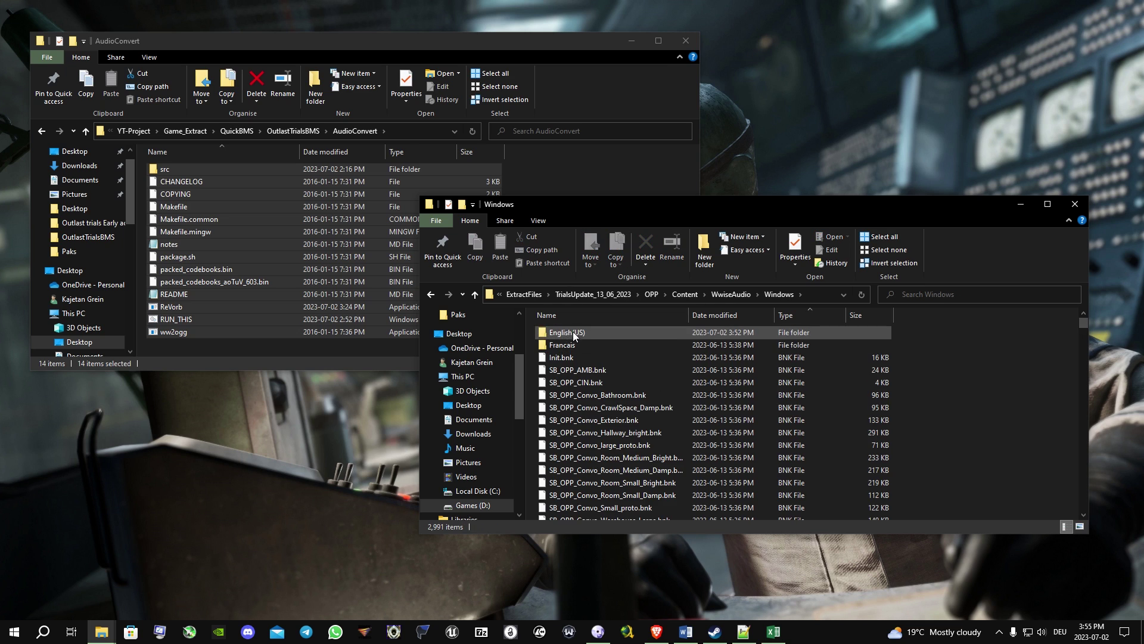
pyautogui.doubleClick(573, 332)
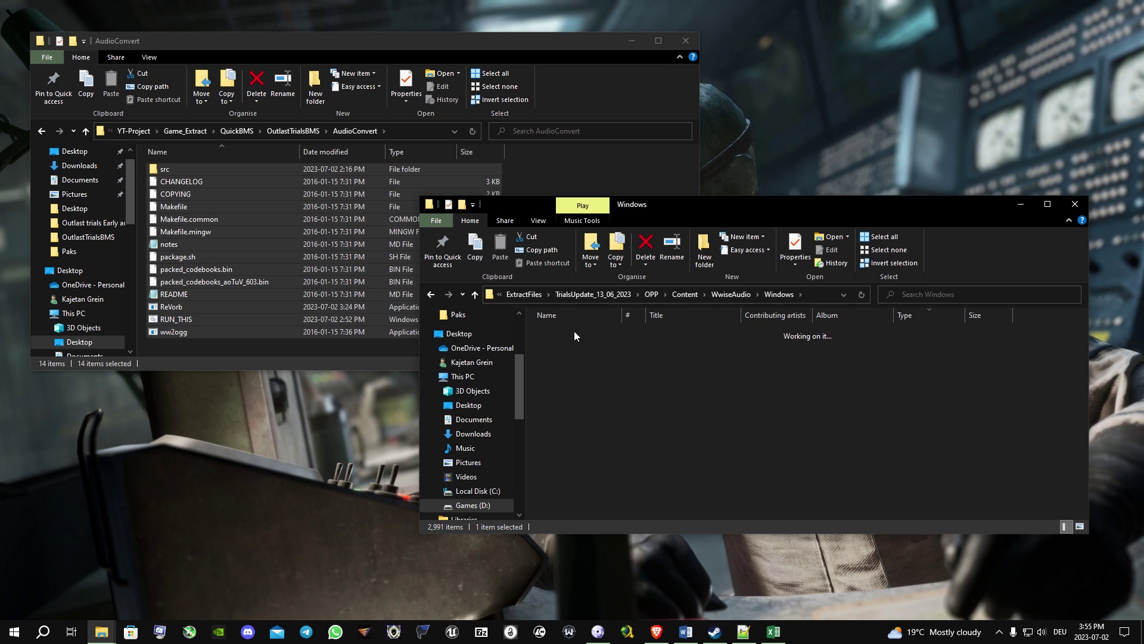
pyautogui.click(960, 315)
pyautogui.scroll(-1, 962, 425)
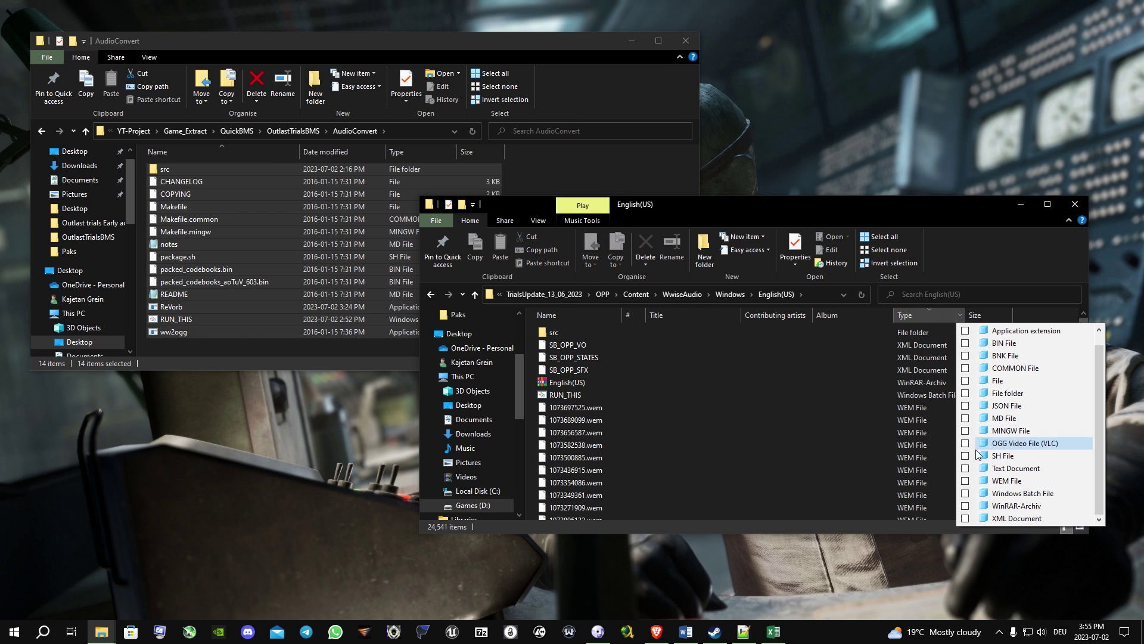
pyautogui.click(966, 519)
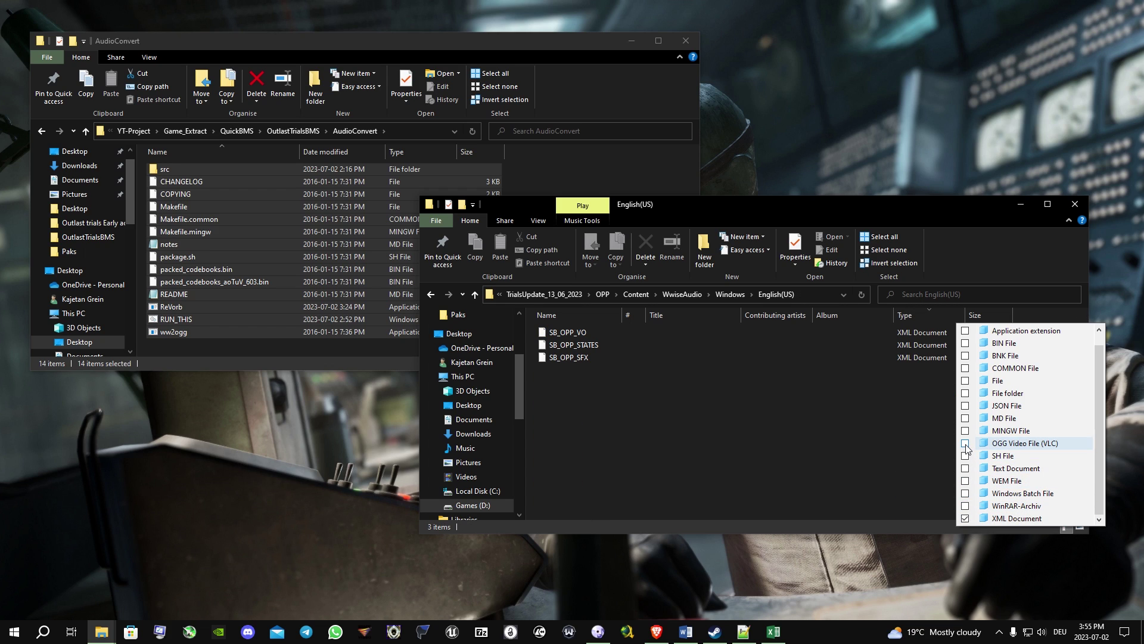
pyautogui.click(965, 506)
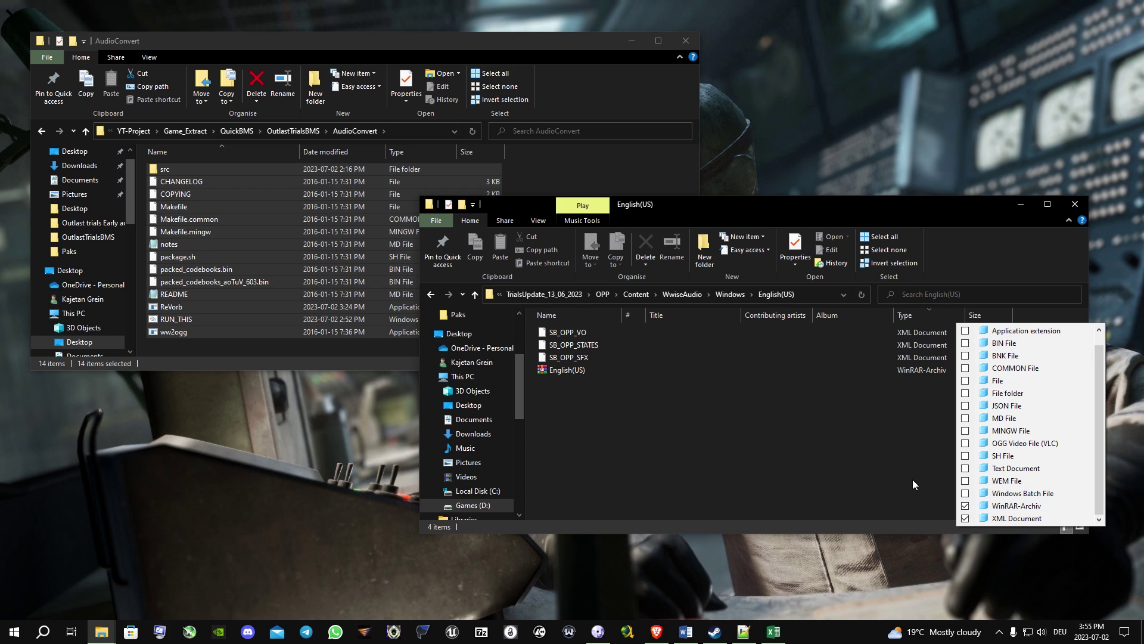
pyautogui.click(612, 425)
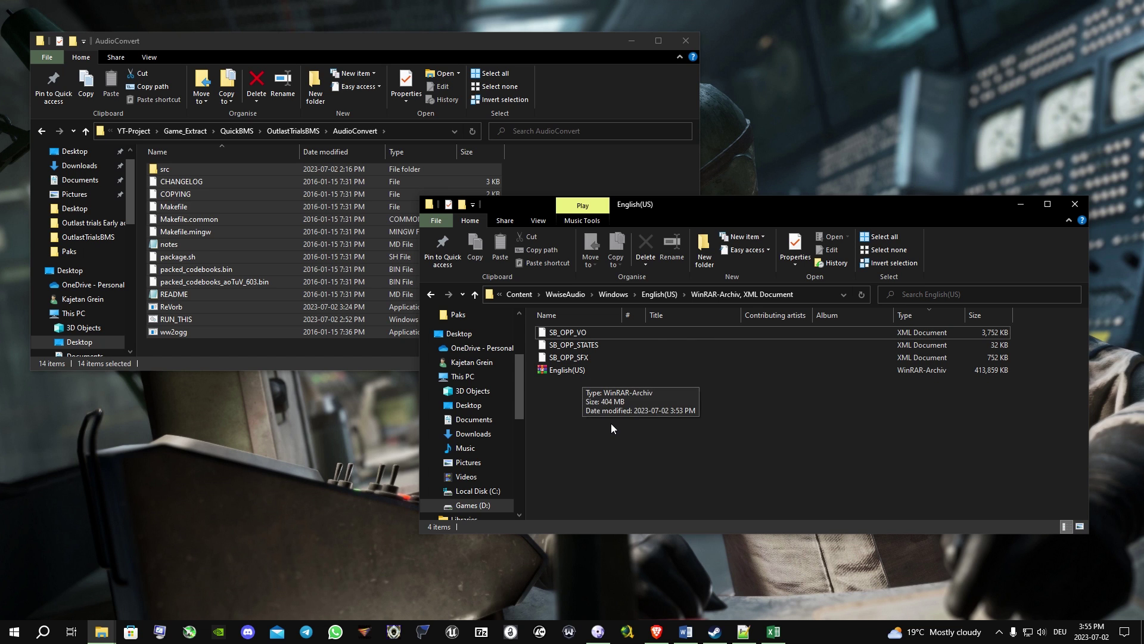
# Bring the Soundbank workbook forward and clear the existing ShortName5 filter.
pyautogui.click(774, 632)
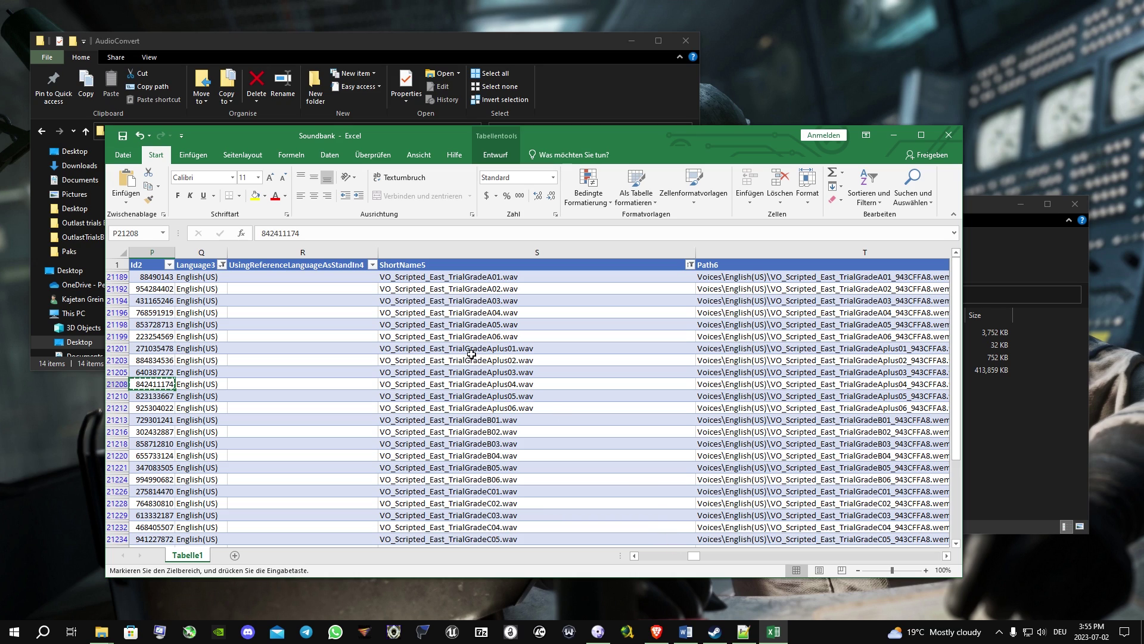
pyautogui.click(387, 267)
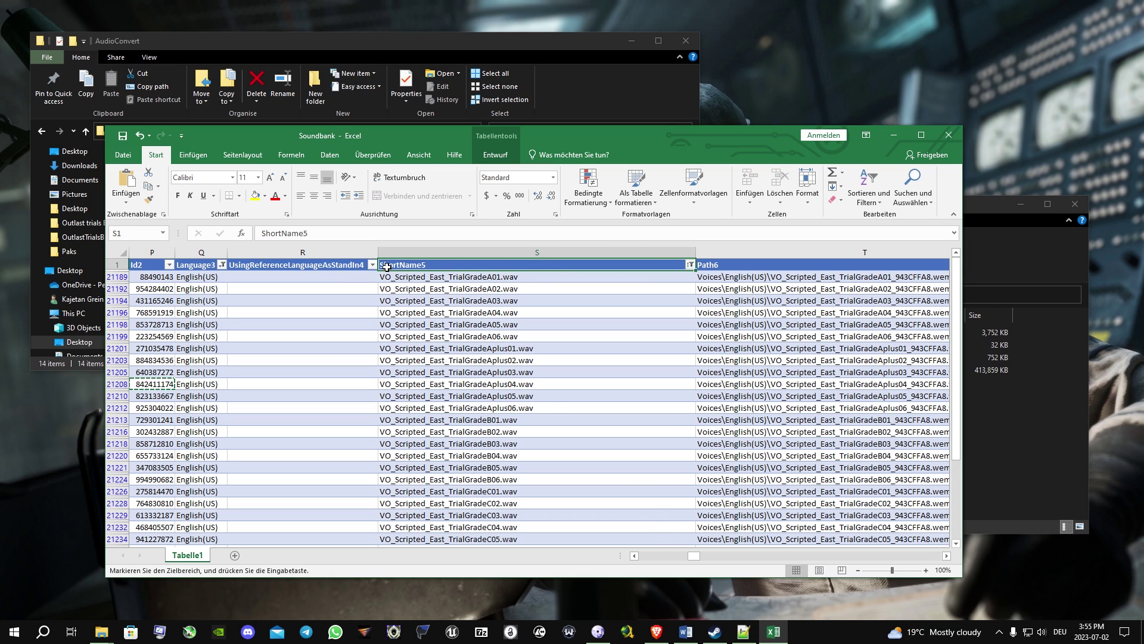
pyautogui.click(690, 265)
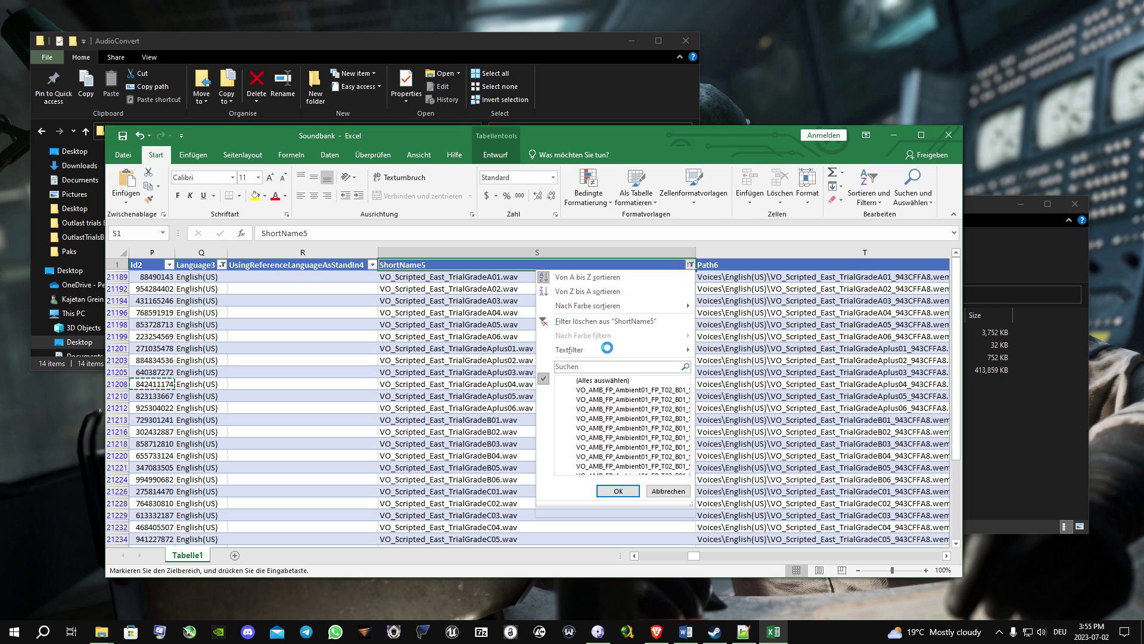
pyautogui.click(604, 321)
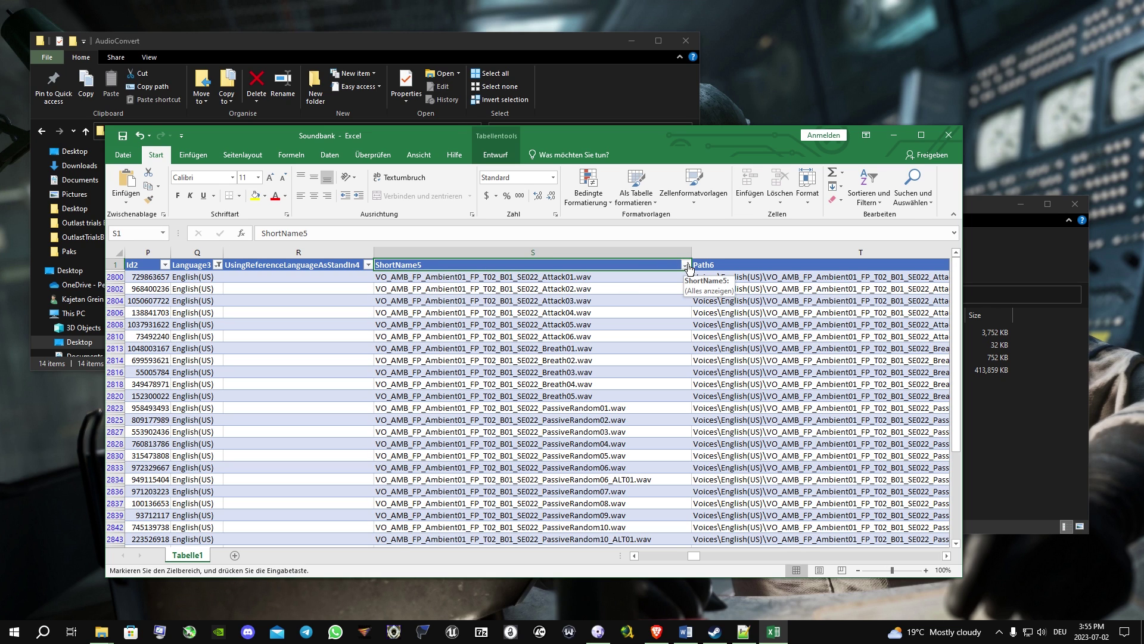
# Filter ShortName5 by searching 'Gra' so only TrialGrade rows remain.
pyautogui.click(688, 265)
pyautogui.click(581, 367)
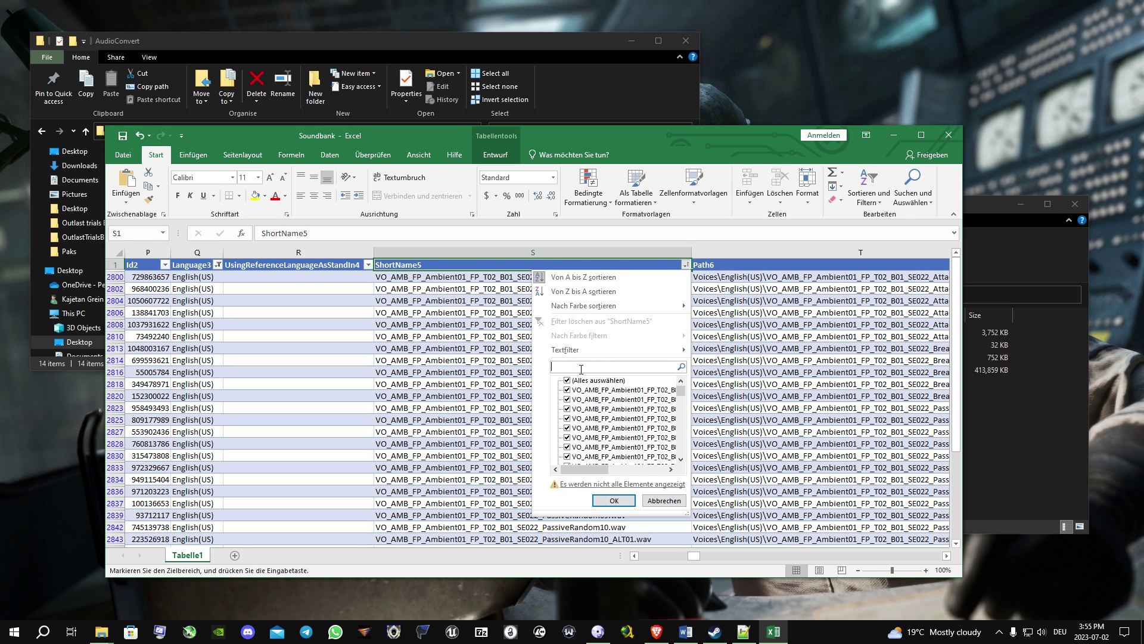
pyautogui.write('Grade')
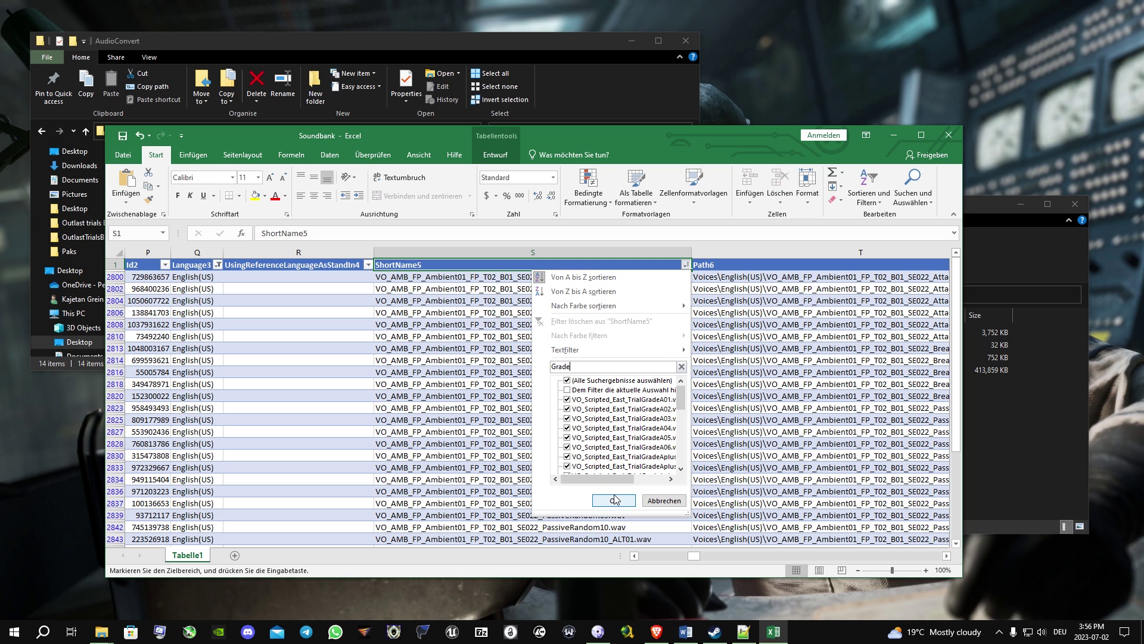
pyautogui.click(615, 500)
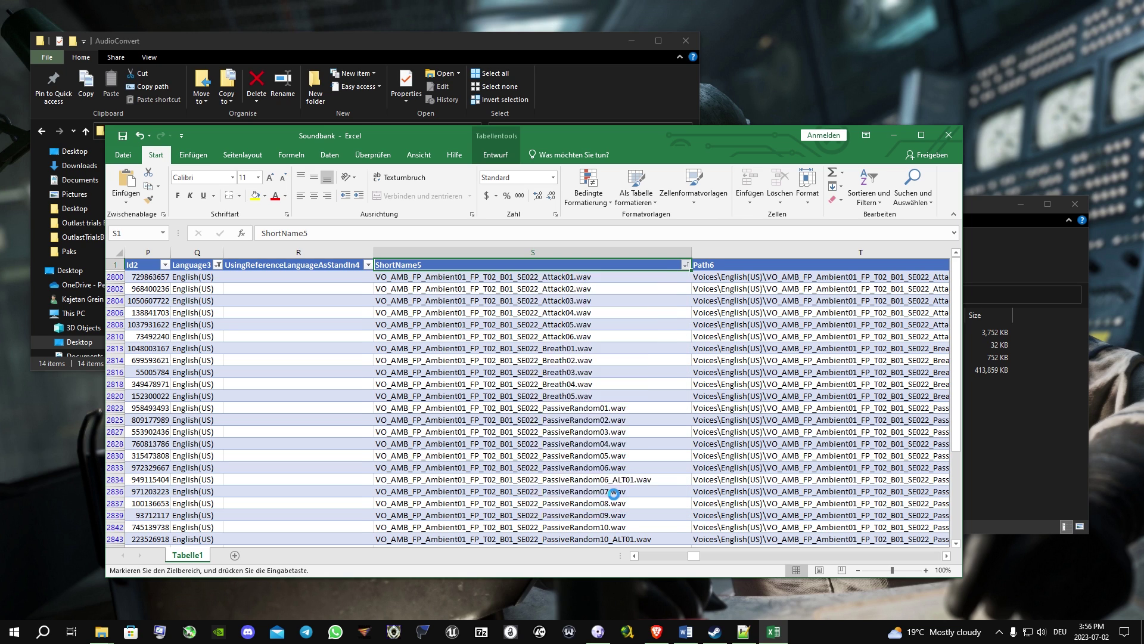
# Look through the filtered rows to locate the TrialGradeA02 entries.
pyautogui.scroll(-3, 587, 421)
pyautogui.scroll(5, 587, 420)
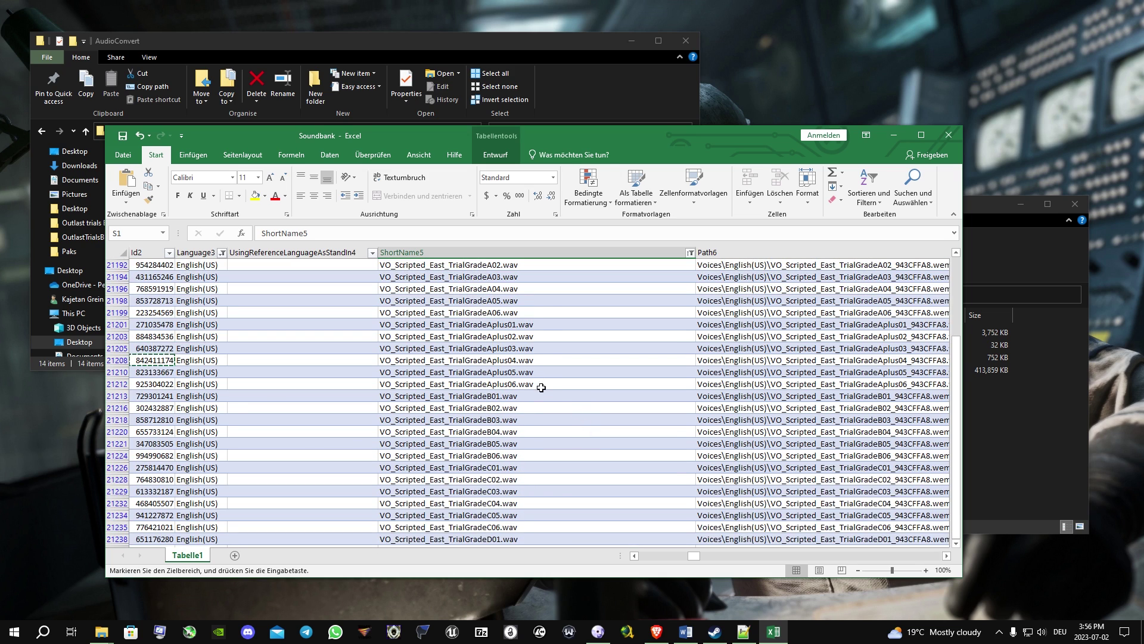
pyautogui.click(438, 289)
pyautogui.click(438, 420)
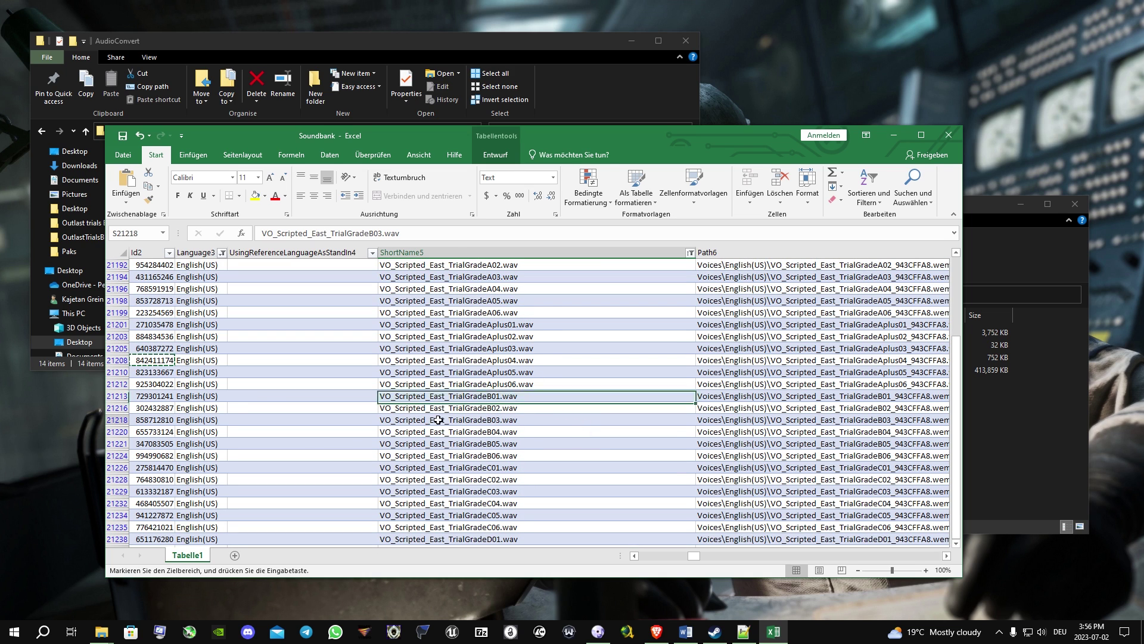
pyautogui.click(417, 300)
pyautogui.click(417, 264)
pyautogui.scroll(1, 459, 427)
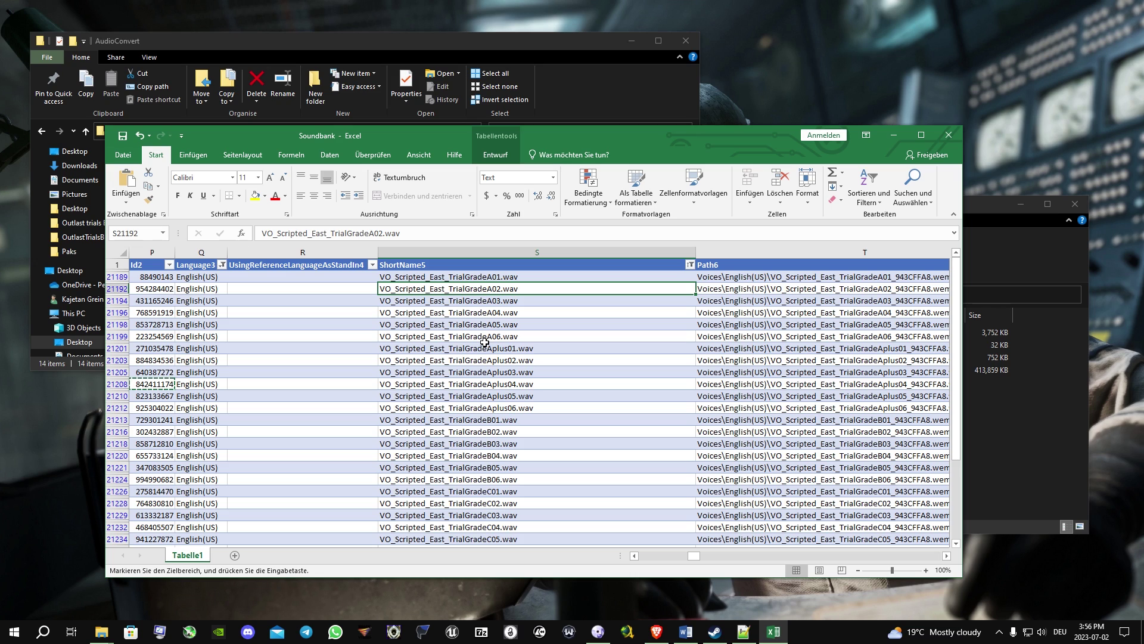
# Select the Id2 cells from 88490143 down to the last TrialGrade row.
pyautogui.click(150, 277)
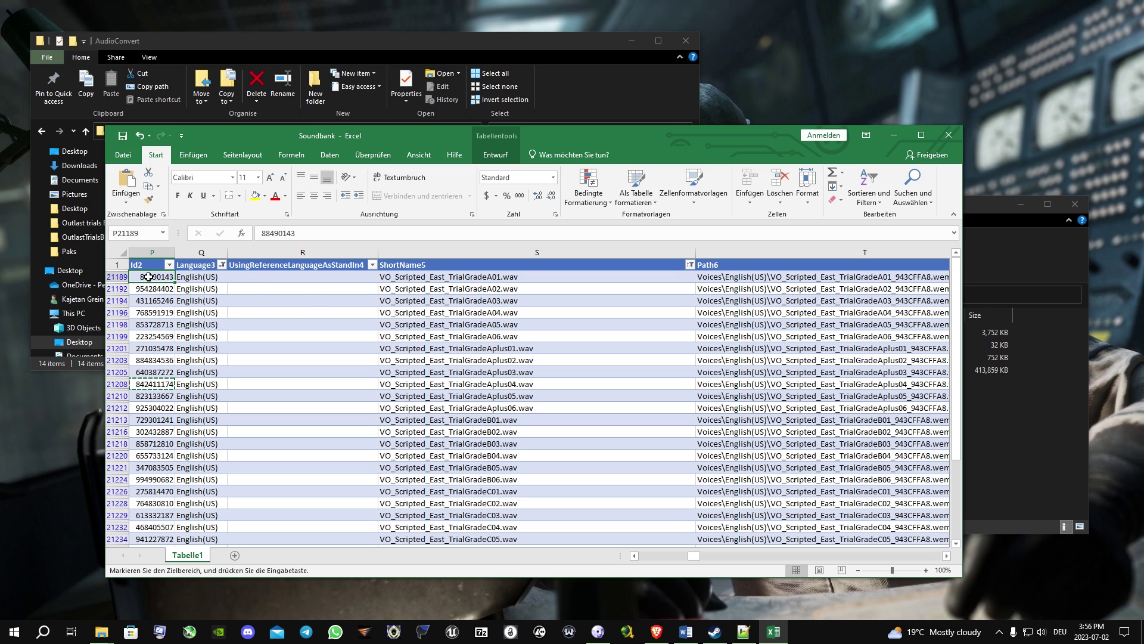
pyautogui.click(148, 301)
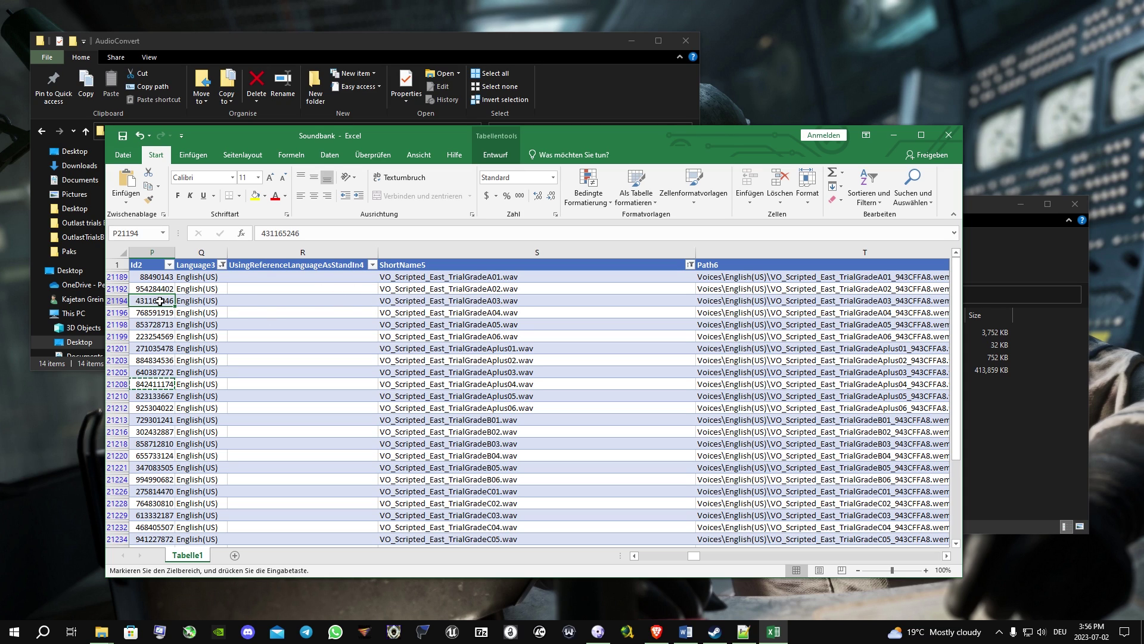
pyautogui.click(156, 277)
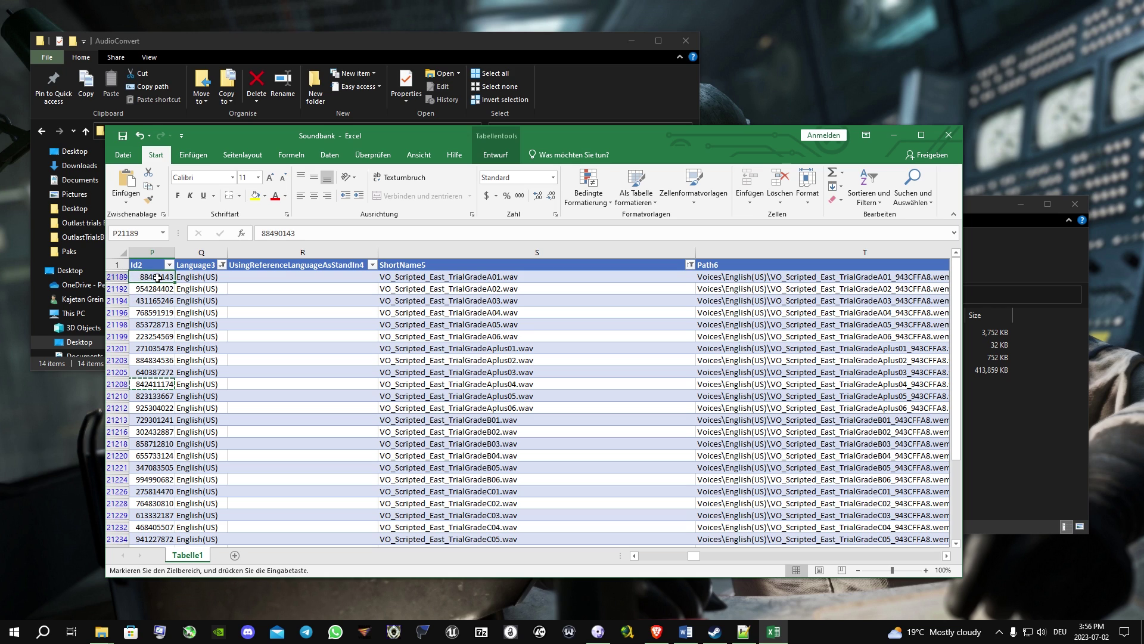
pyautogui.scroll(-1, 149, 324)
pyautogui.scroll(-5, 149, 323)
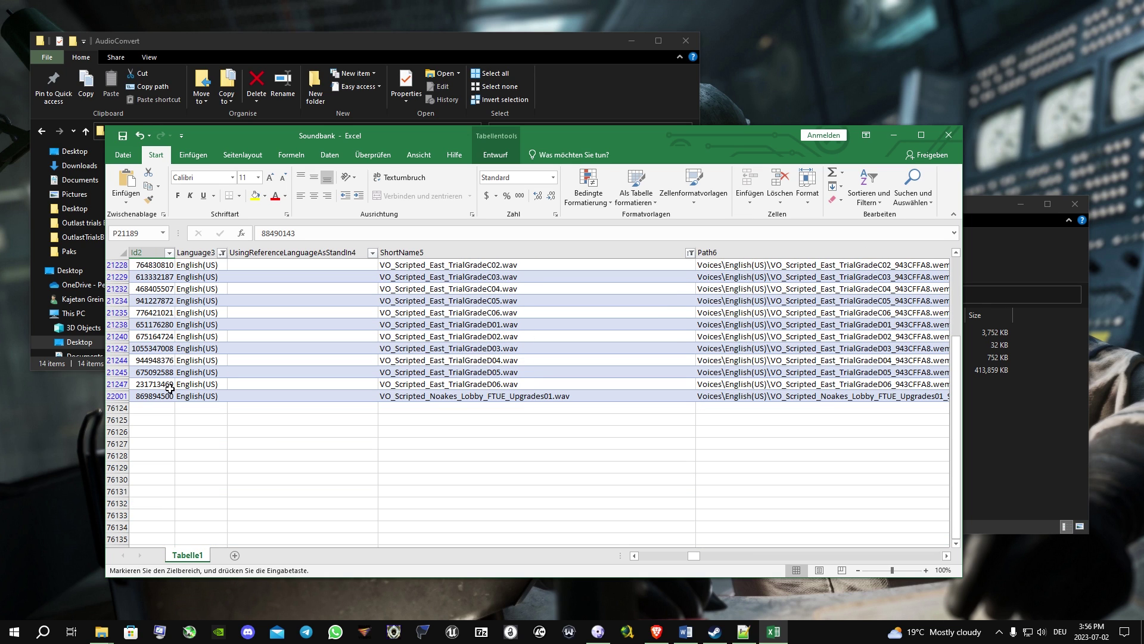
pyautogui.keyDown('shift'); pyautogui.click(168, 388); pyautogui.keyUp('shift')
# Paste the 30 Id2 numbers into the new Notepad++ document and delete the trailing blank line.
pyautogui.hotkey('ctrl', 'v')
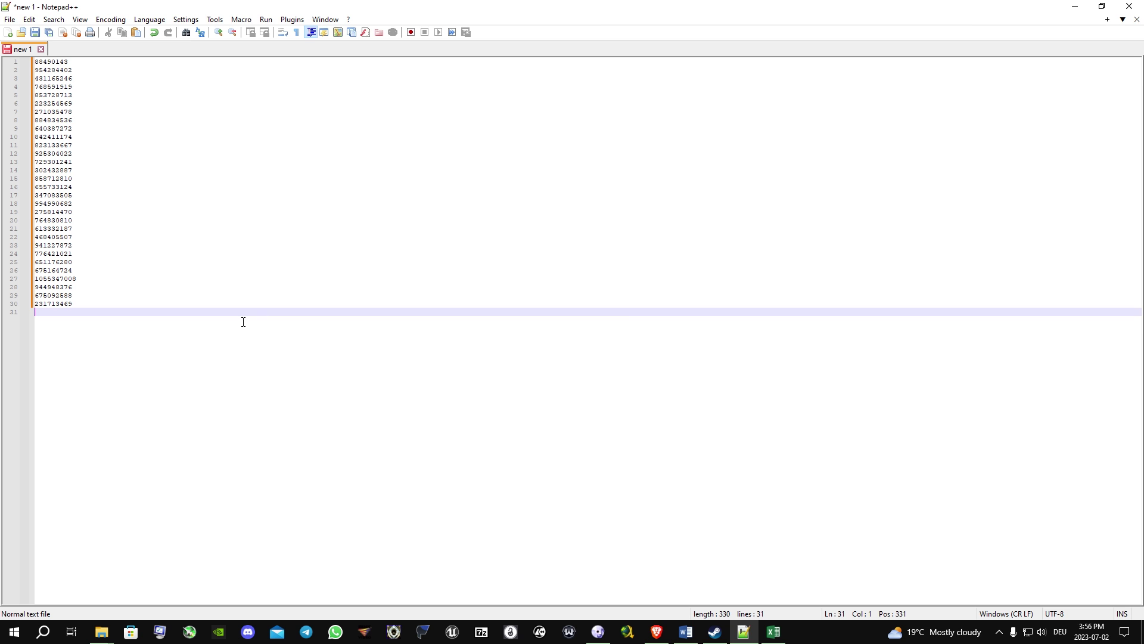
pyautogui.press('BackSpace')
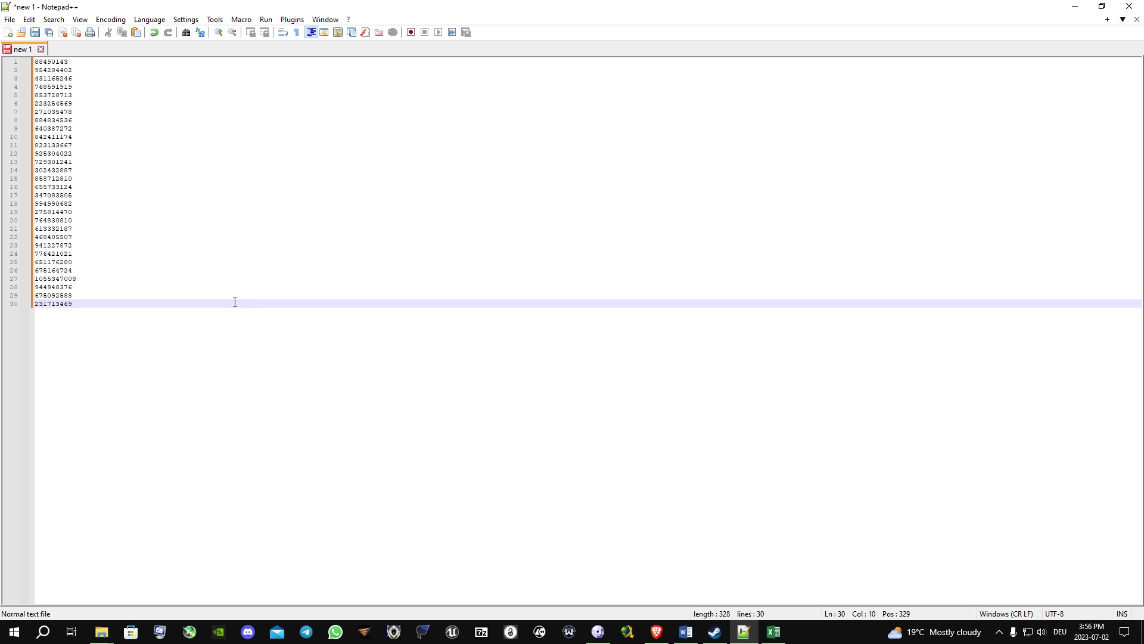
pyautogui.hotkey('ctrl', 'f')
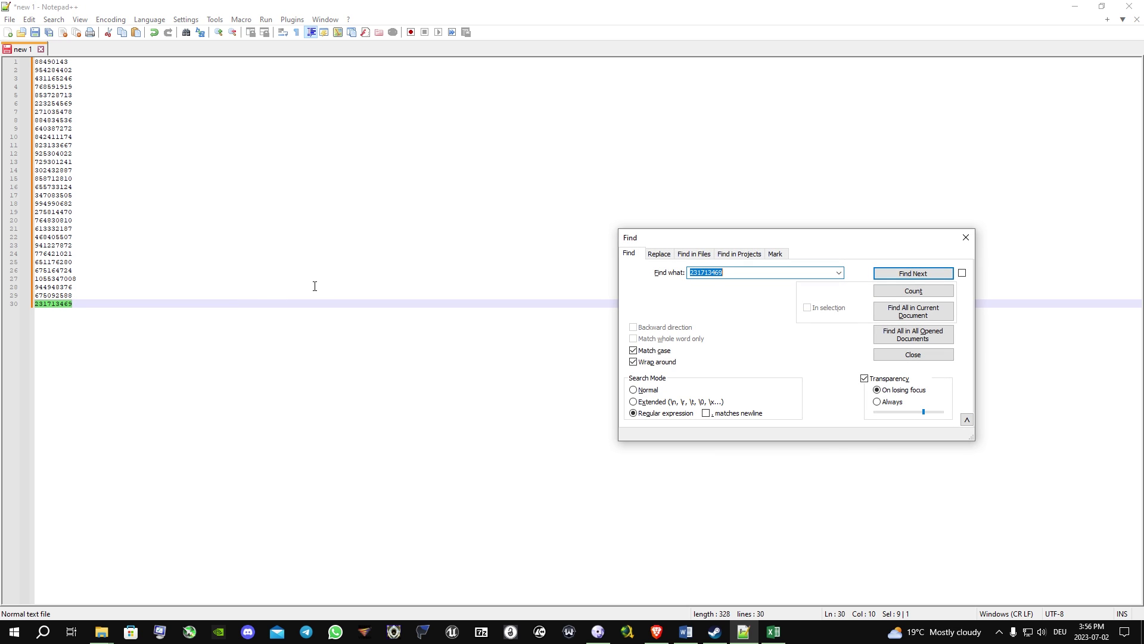
# Regex-replace '$' with '.ogg' on all lines so every ID ends in .ogg.
pyautogui.moveTo(659, 238); pyautogui.dragTo(464, 235)
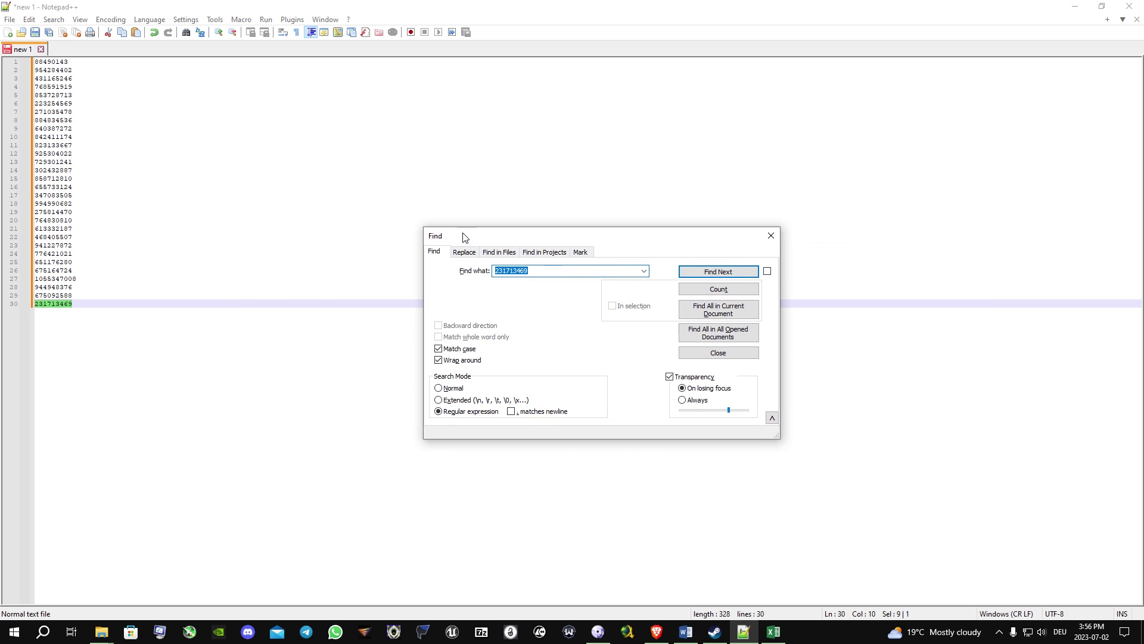
pyautogui.click(464, 253)
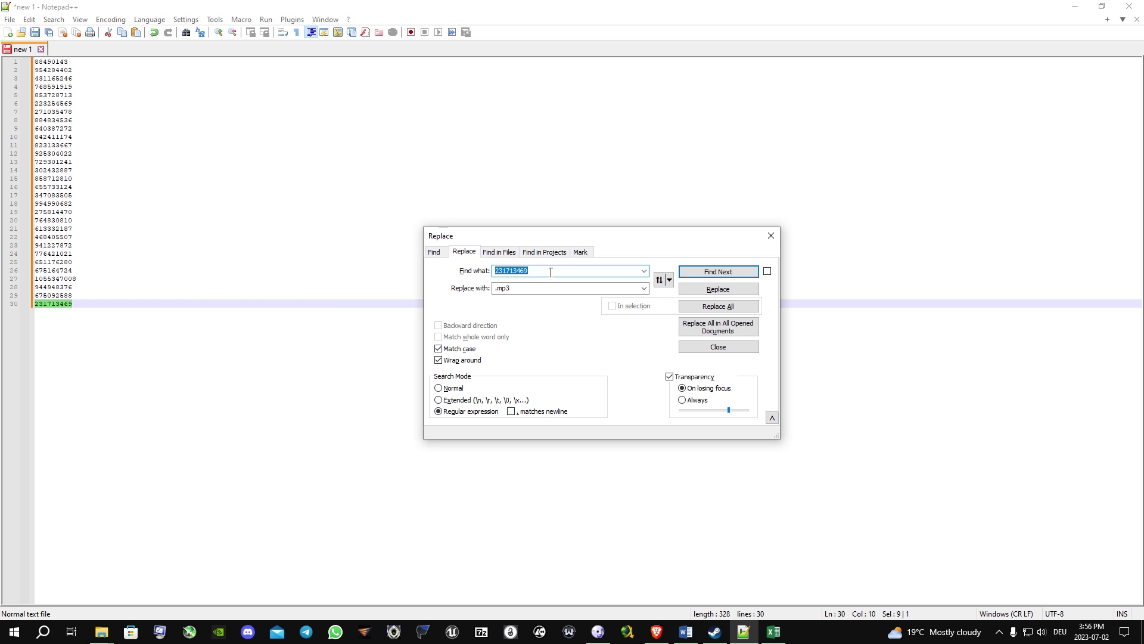
pyautogui.write('$')
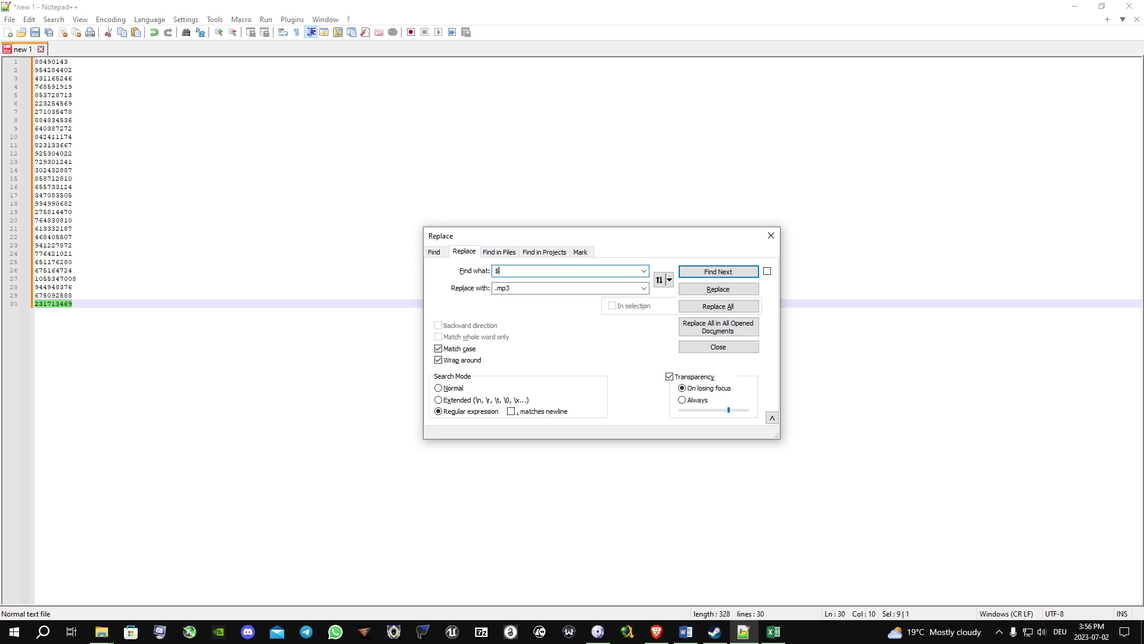
pyautogui.click(515, 289)
pyautogui.click(517, 289)
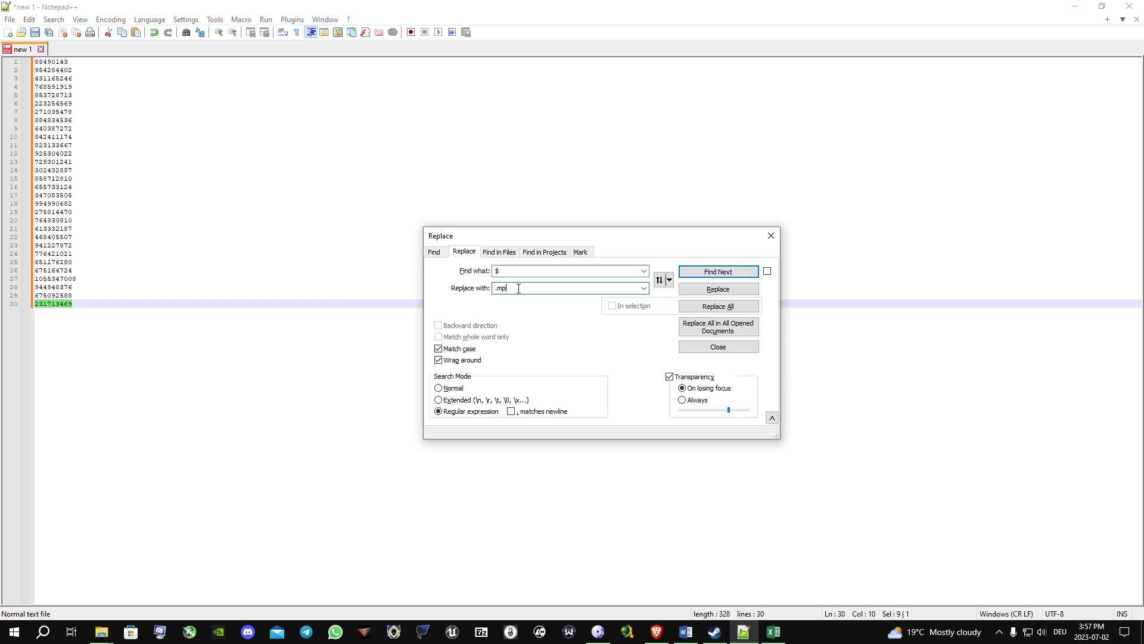
pyautogui.press('BackSpace')
pyautogui.press('BackSpace')
pyautogui.click(715, 306)
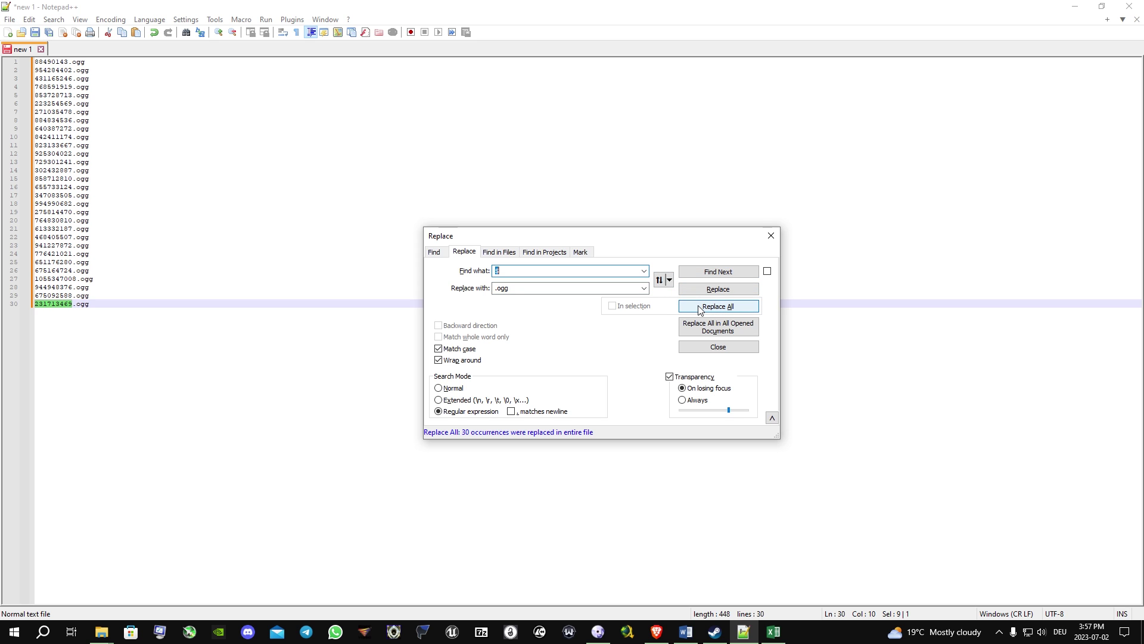
# Join all 30 .ogg file names into one space-separated line.
pyautogui.click(774, 232)
pyautogui.click(207, 302)
pyautogui.hotkey('ctrl', 'a')
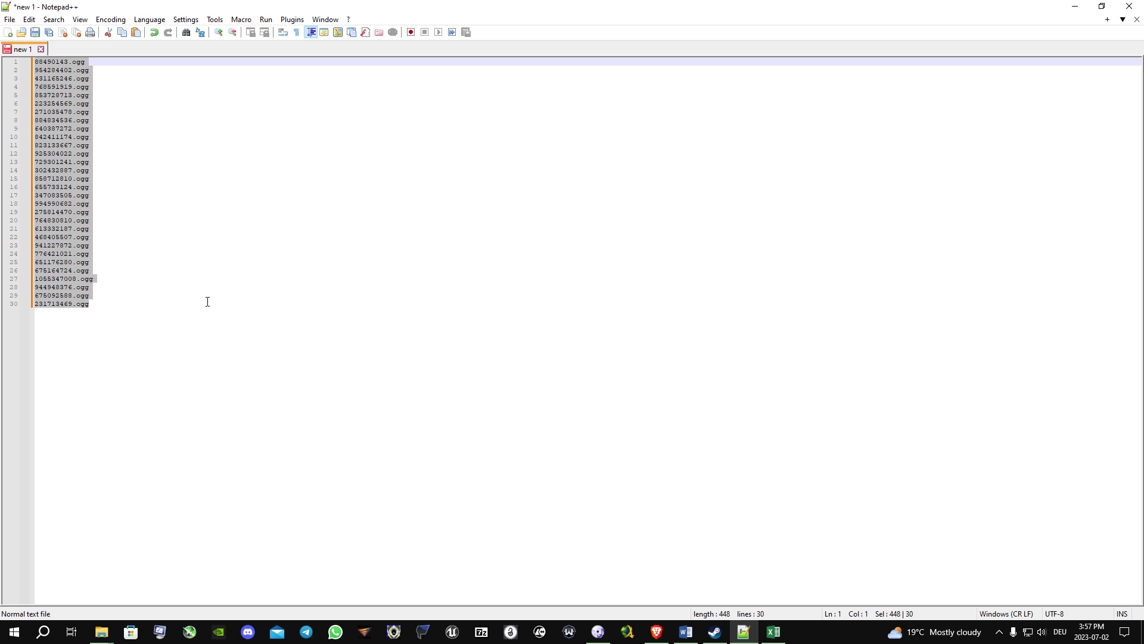
pyautogui.hotkey('ctrl', 'j')
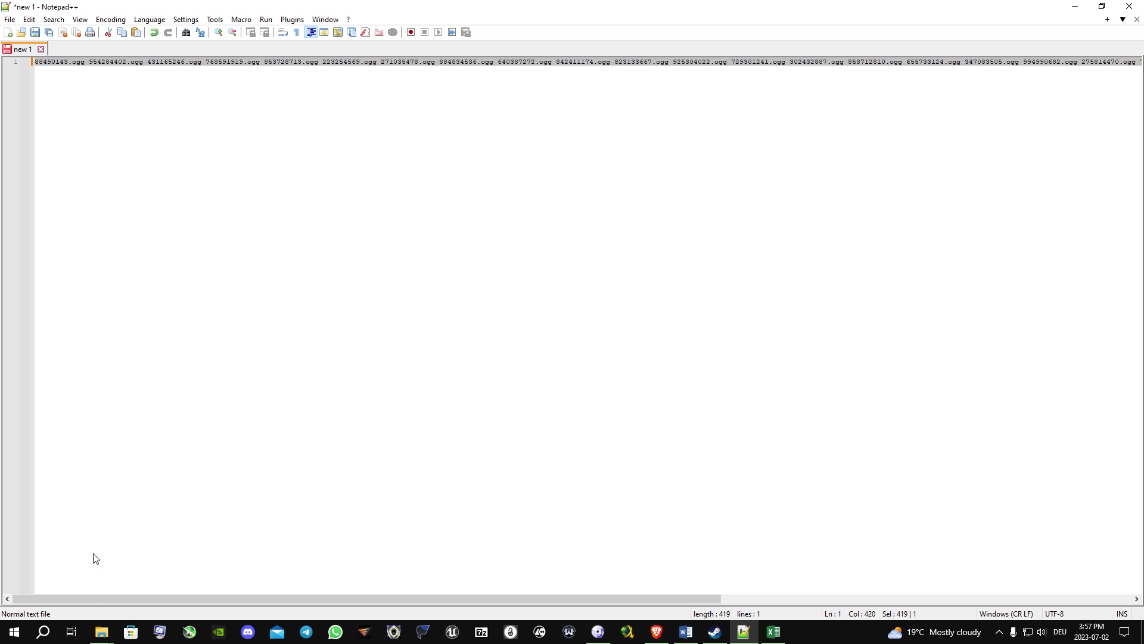
pyautogui.click(99, 633)
# Open English(US).rar in WinRAR and dismiss the licence reminder.
pyautogui.click(199, 567)
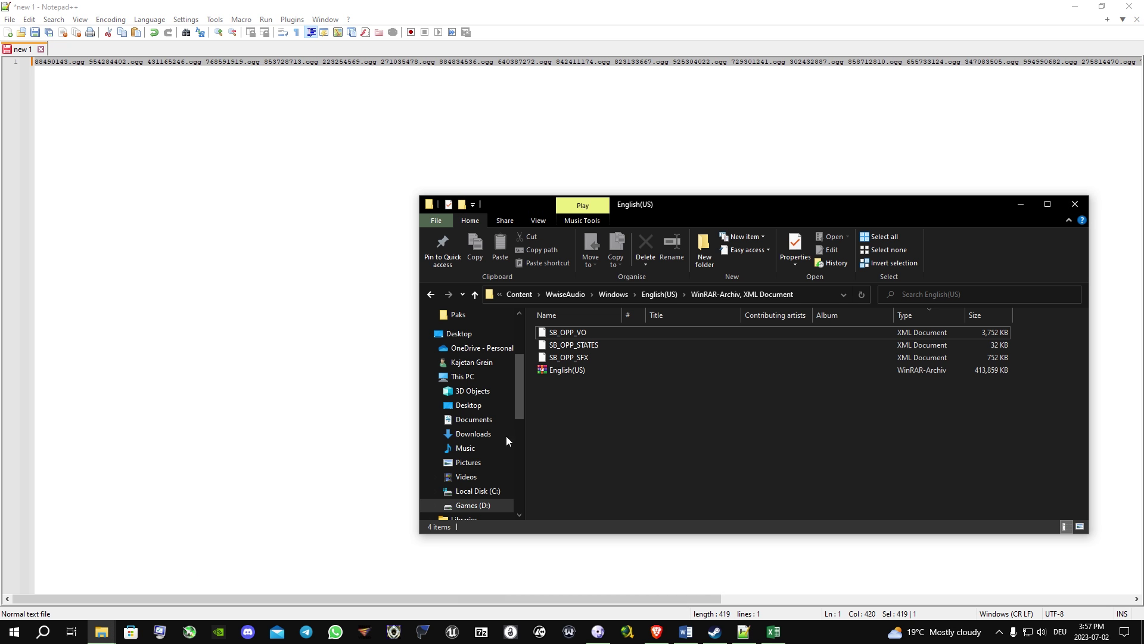
pyautogui.doubleClick(606, 374)
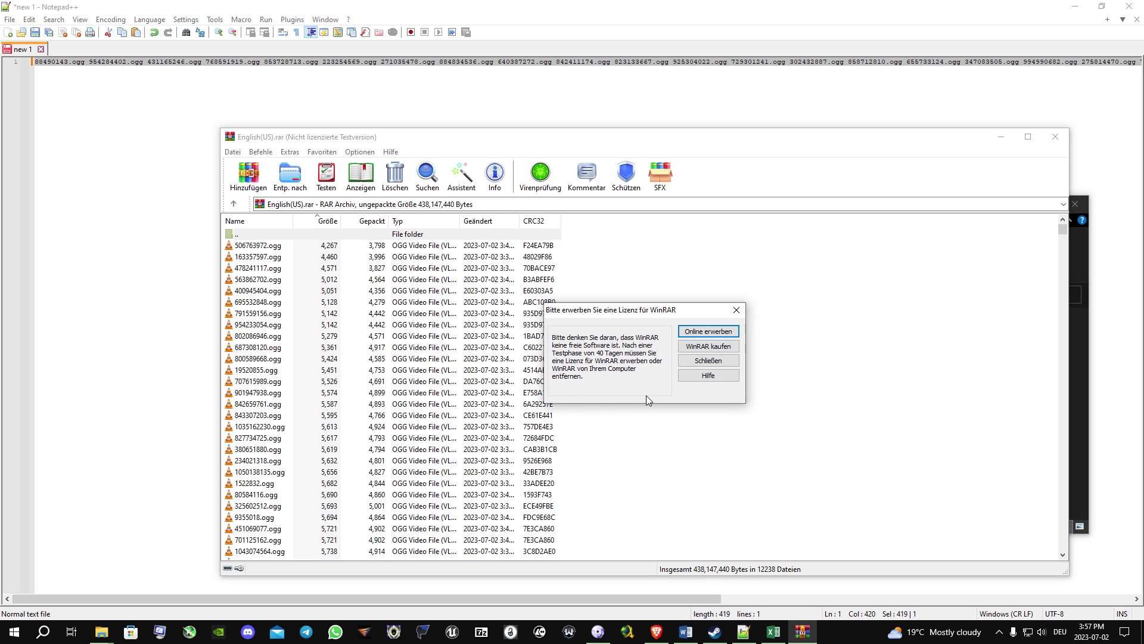
pyautogui.click(708, 361)
pyautogui.scroll(-8, 352, 442)
pyautogui.scroll(8, 352, 442)
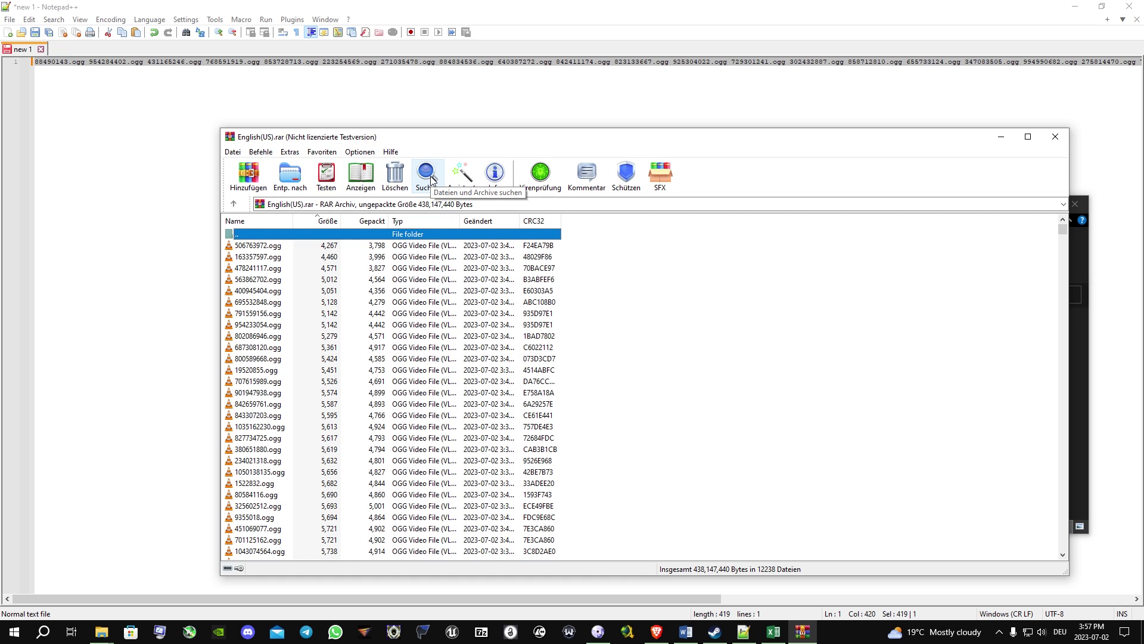
# Search the archive for the pasted .ogg names and select all the found files.
pyautogui.click(427, 174)
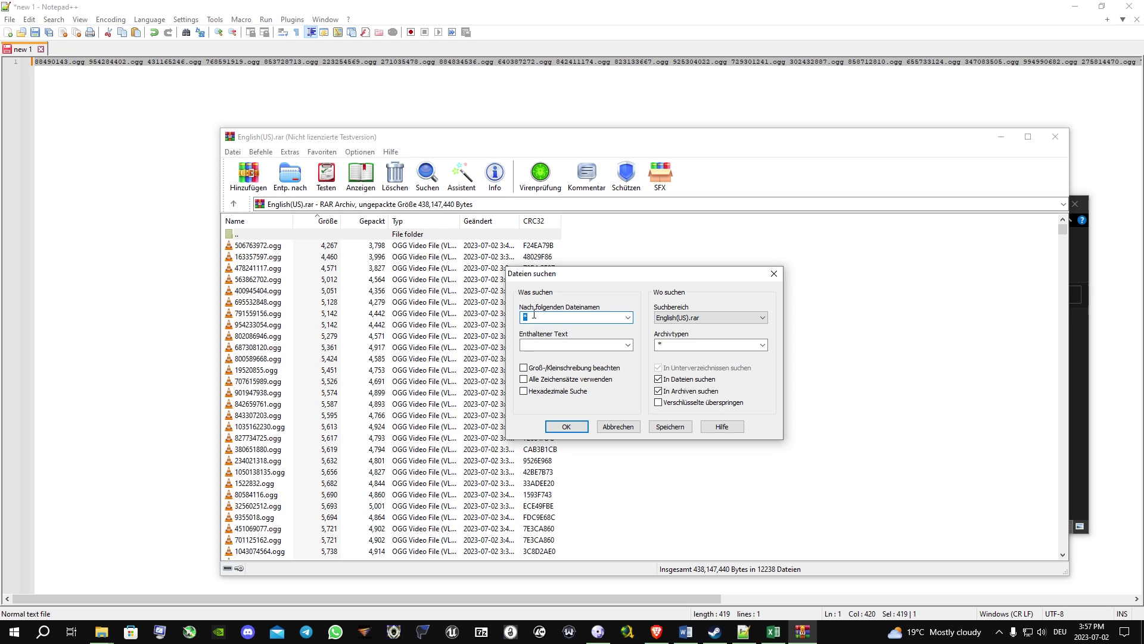
pyautogui.hotkey('ctrl', 'v')
pyautogui.click(566, 427)
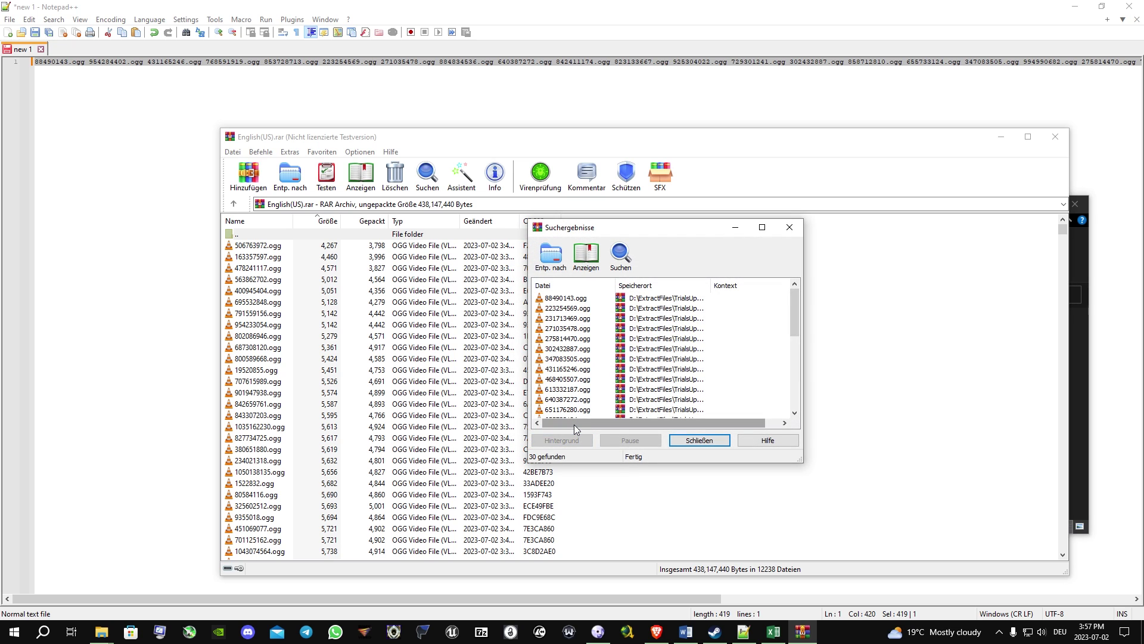
pyautogui.scroll(-6, 584, 376)
pyautogui.scroll(6, 584, 376)
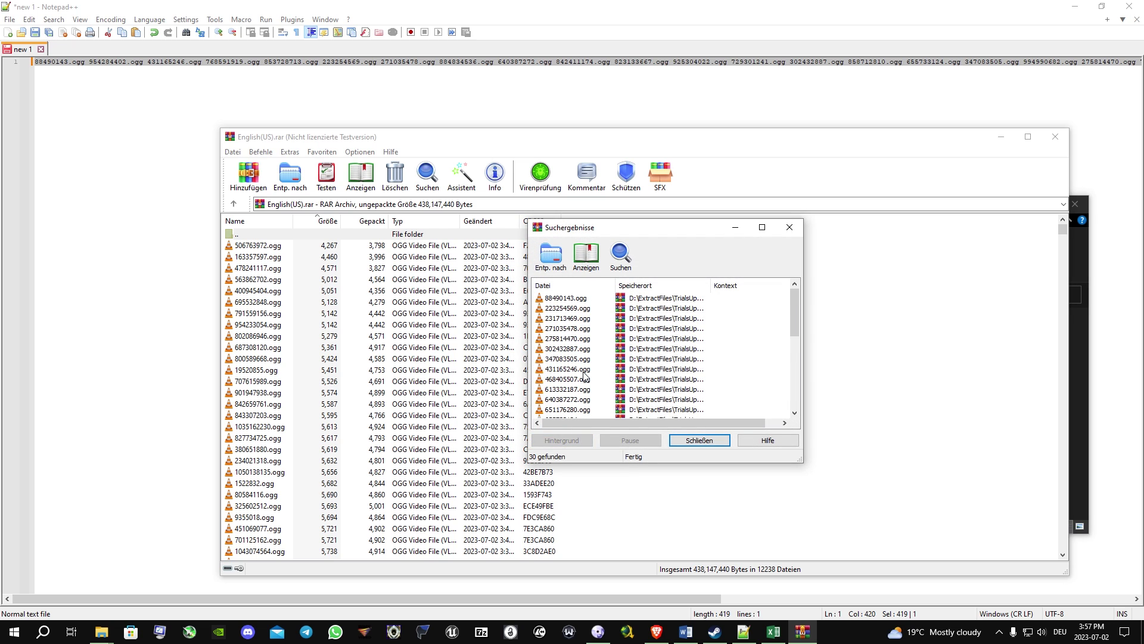
pyautogui.scroll(-6, 584, 377)
pyautogui.scroll(6, 585, 376)
pyautogui.scroll(-6, 556, 322)
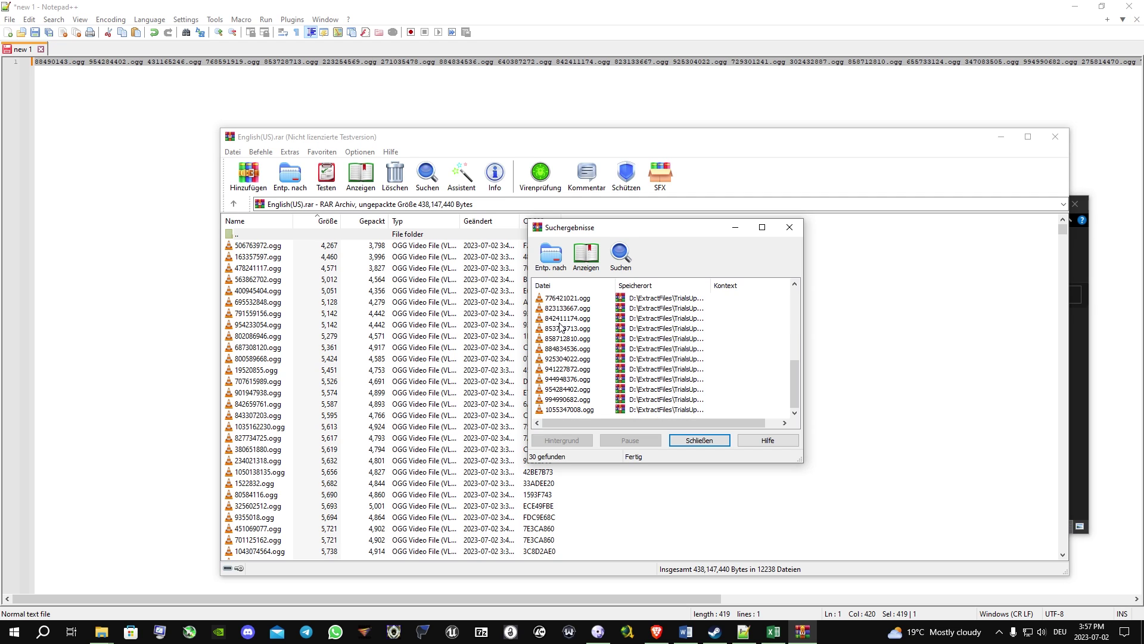
pyautogui.click(570, 299)
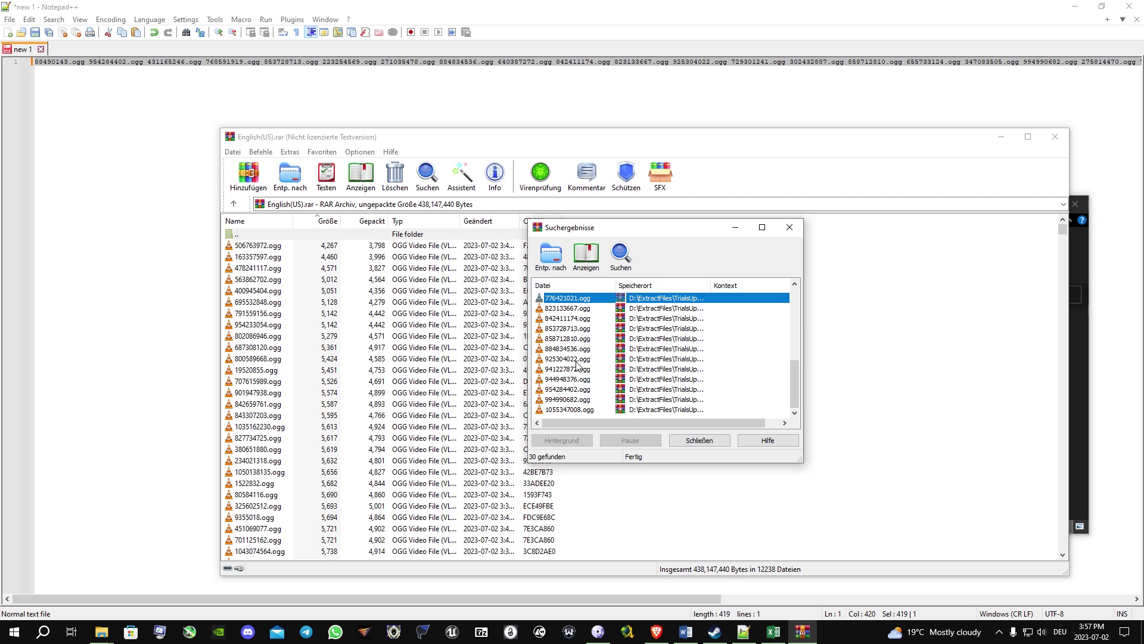
pyautogui.keyDown('shift'); pyautogui.click(578, 410); pyautogui.keyUp('shift')
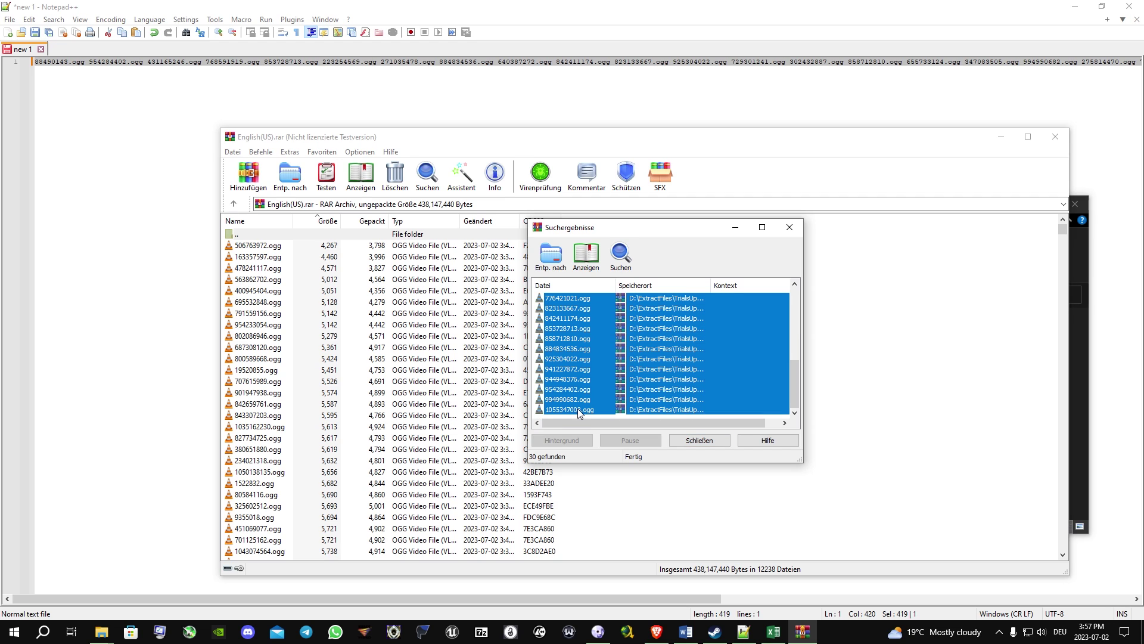
# Start extracting the found files and browse to D:\ExtractFiles as destination.
pyautogui.click(550, 262)
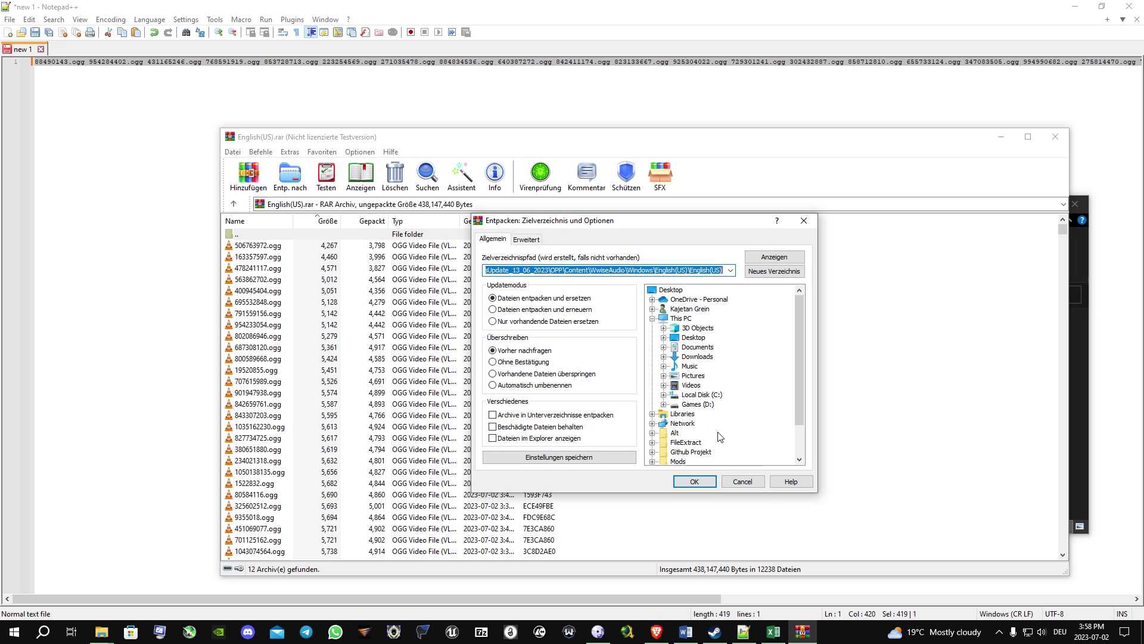
pyautogui.scroll(-2, 680, 396)
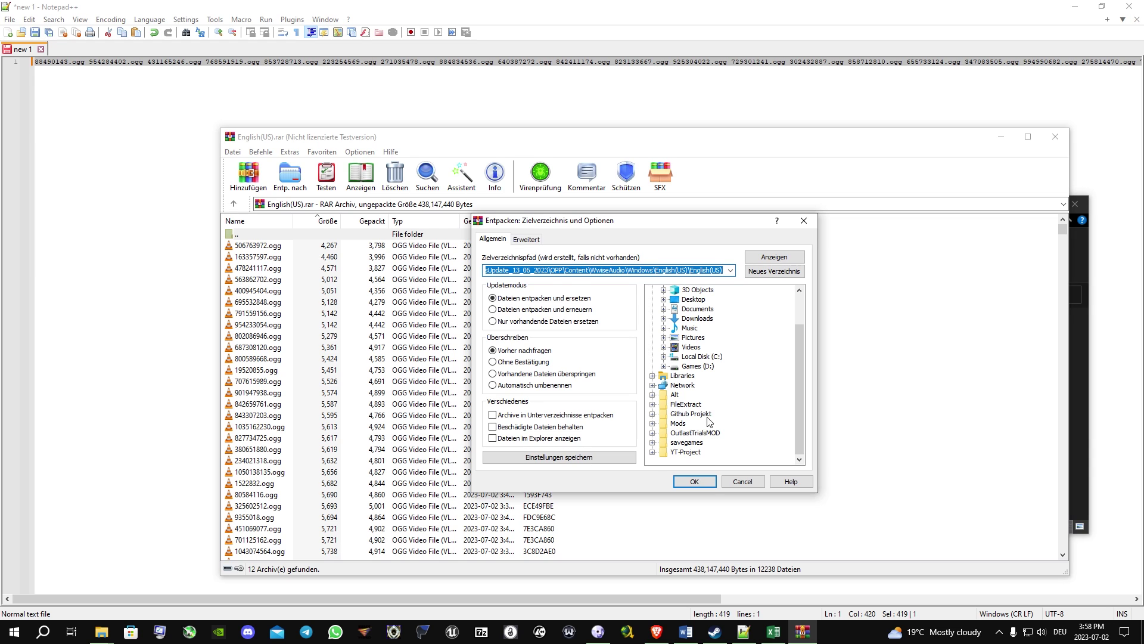
pyautogui.click(663, 366)
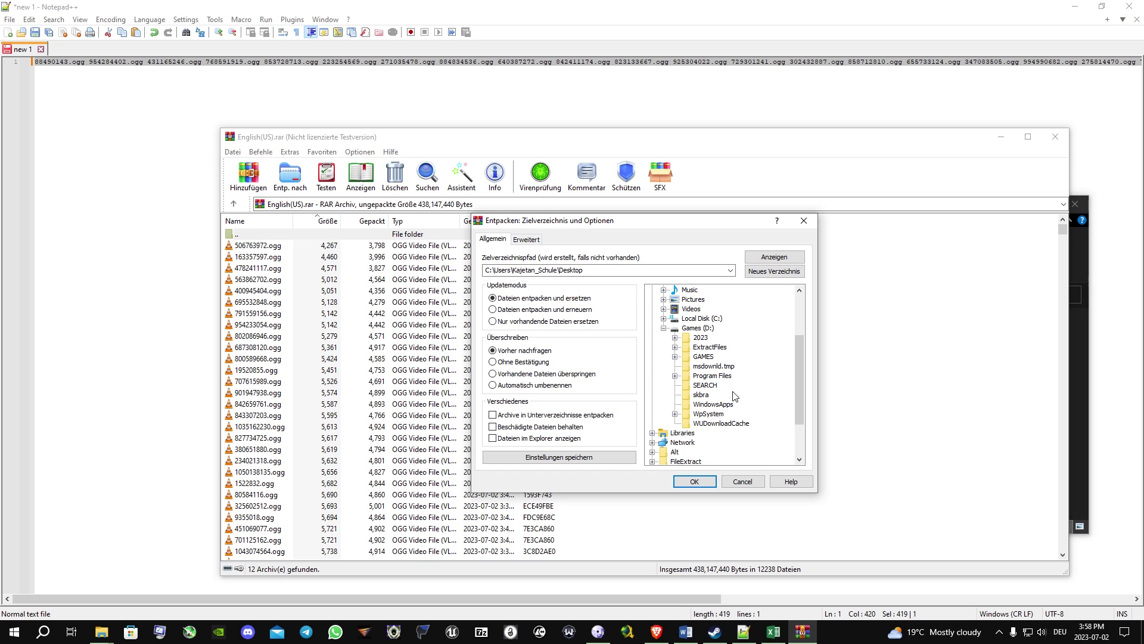
pyautogui.click(675, 347)
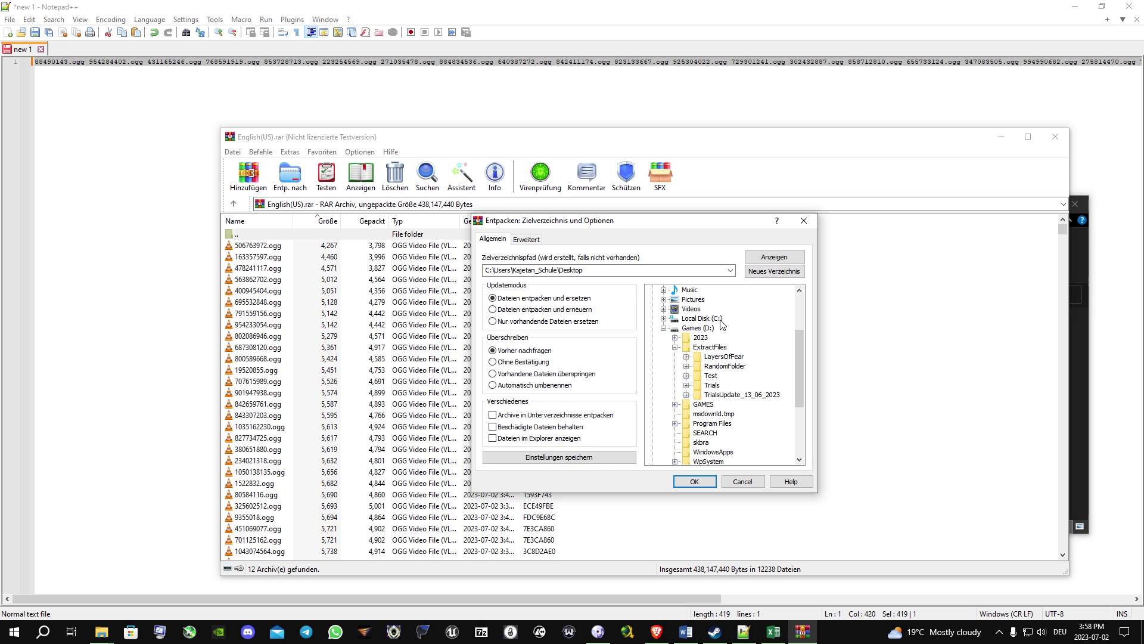
# Create a YOUTUBEAUDIO folder inside D:\ExtractFiles and extract the files into it.
pyautogui.click(754, 274)
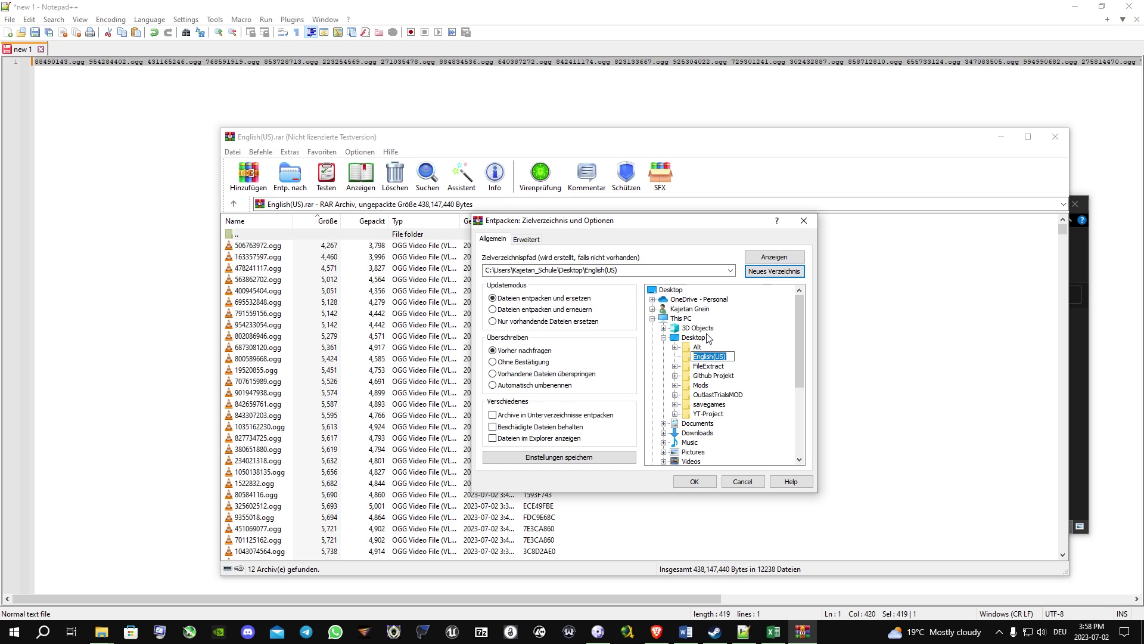
pyautogui.scroll(-4, 691, 387)
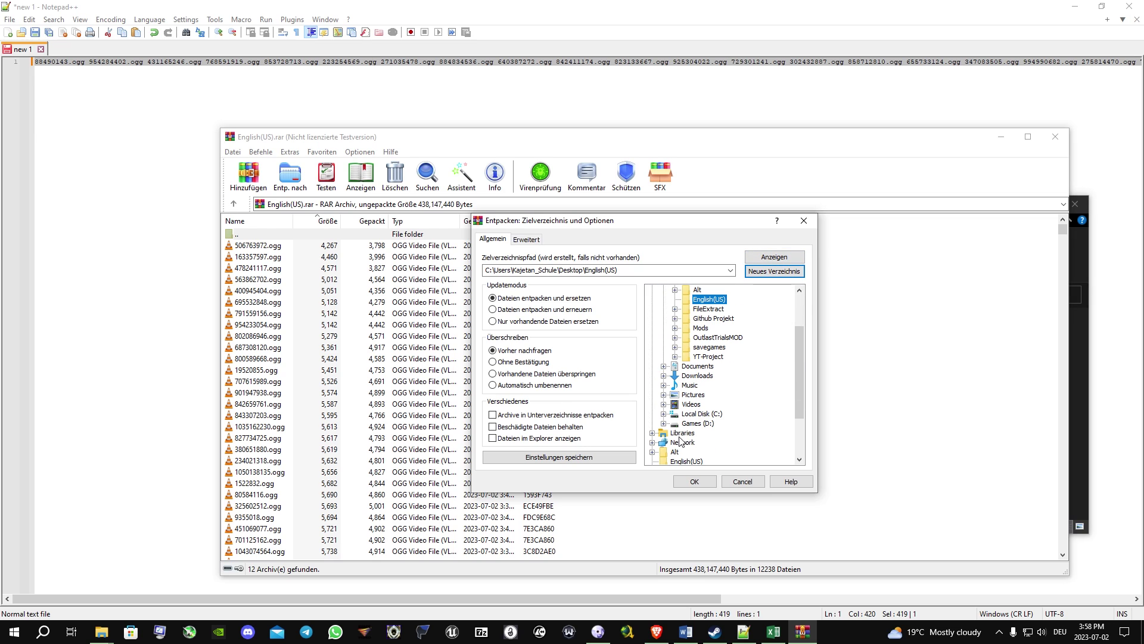
pyautogui.click(702, 423)
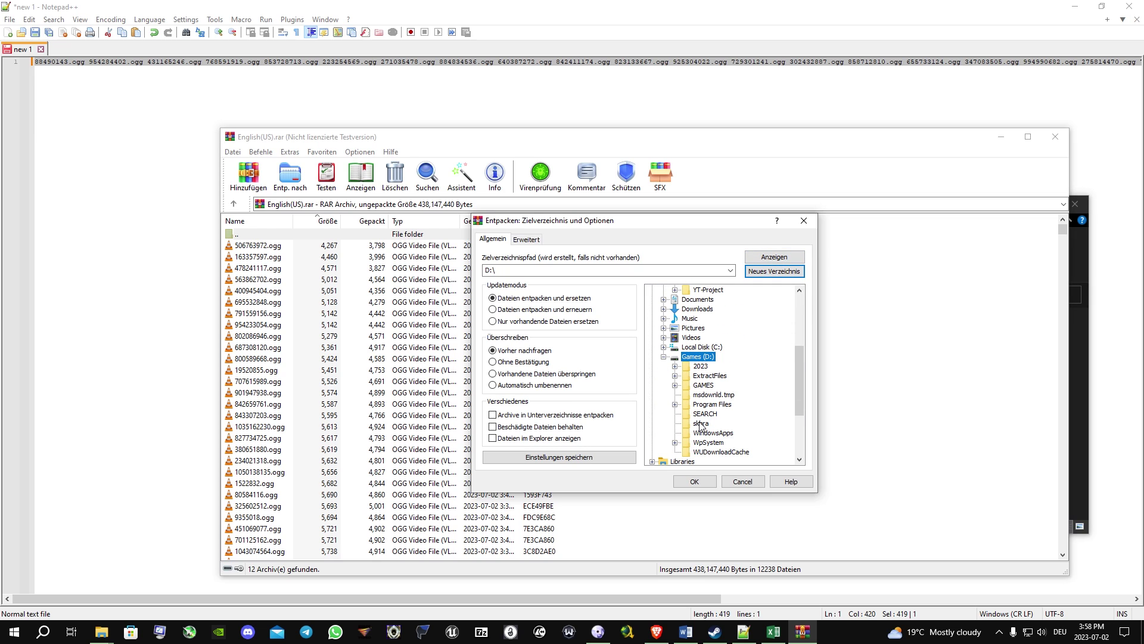
pyautogui.click(704, 376)
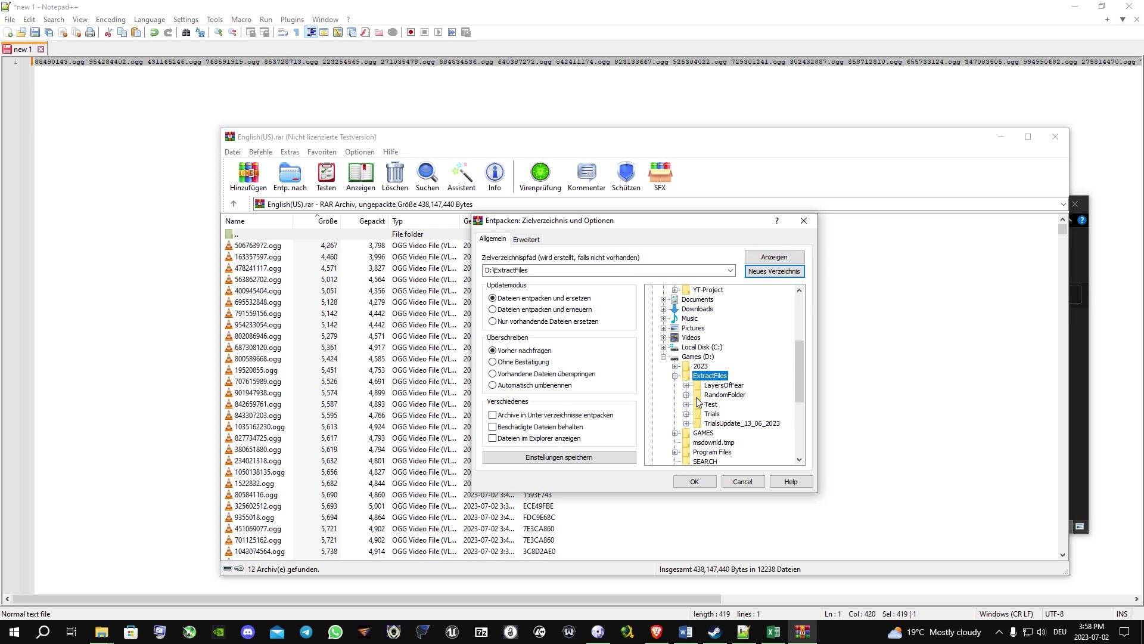
pyautogui.click(774, 271)
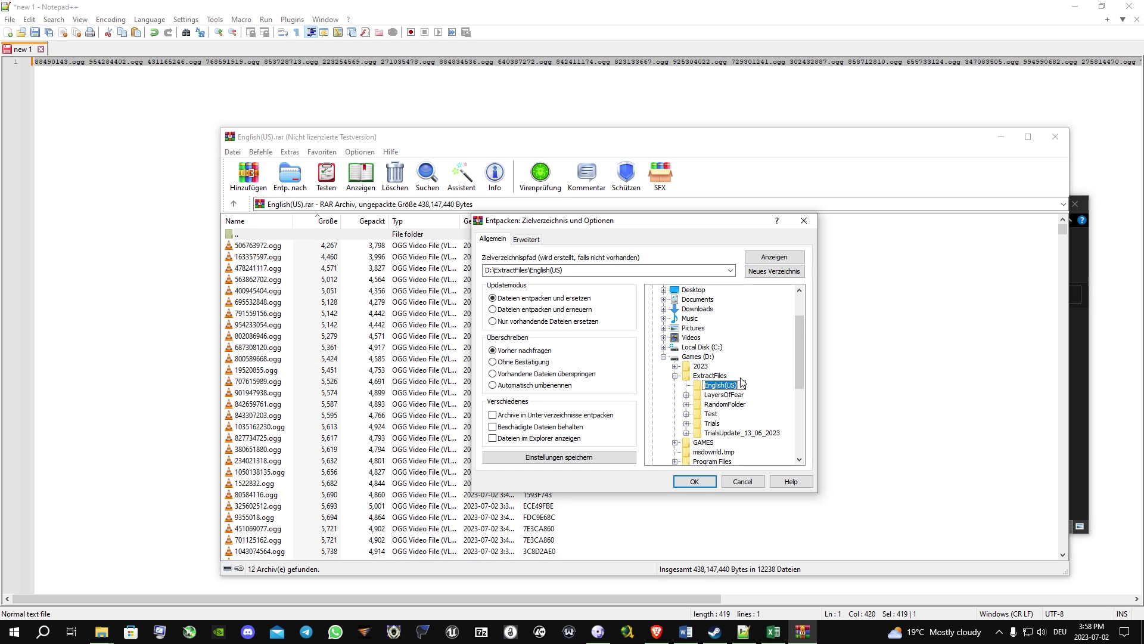
pyautogui.write('YOUTUBEAUDIO')
pyautogui.press('Return')
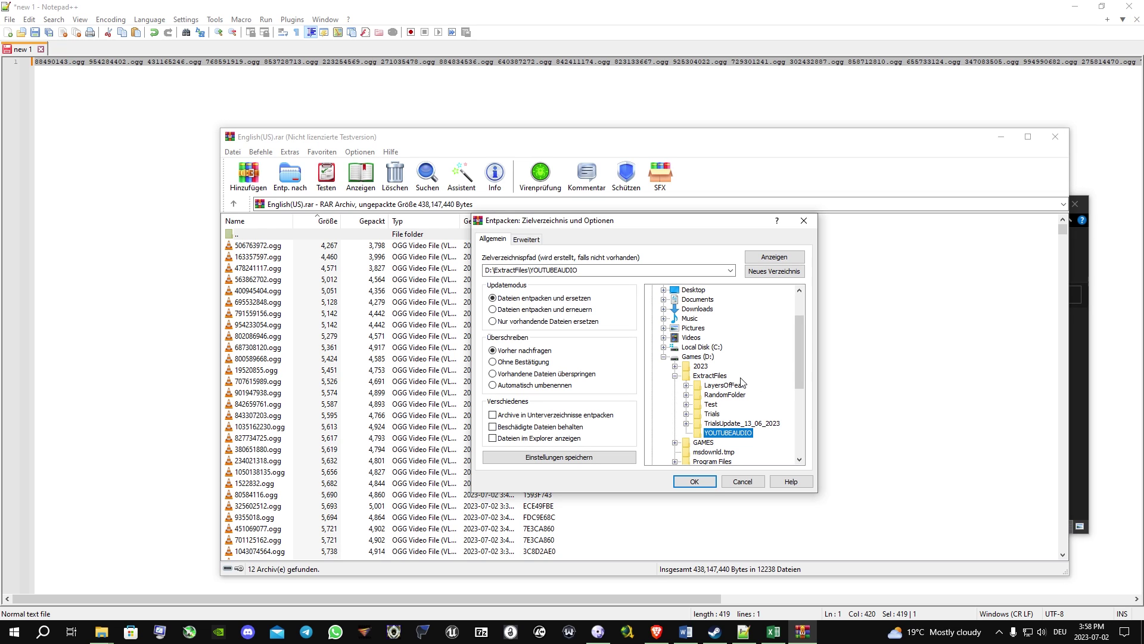
pyautogui.click(693, 480)
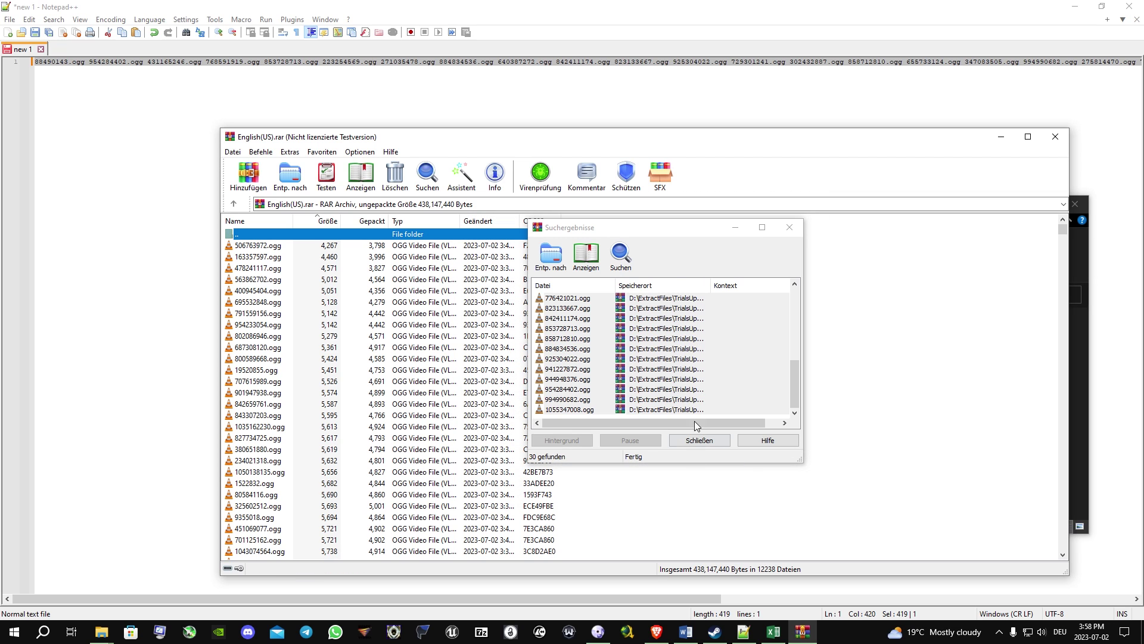
# Navigate File Explorer to D:\ExtractFiles\YOUTUBEAUDIO to show the twelve extracted OGG voice files.
pyautogui.click(104, 634)
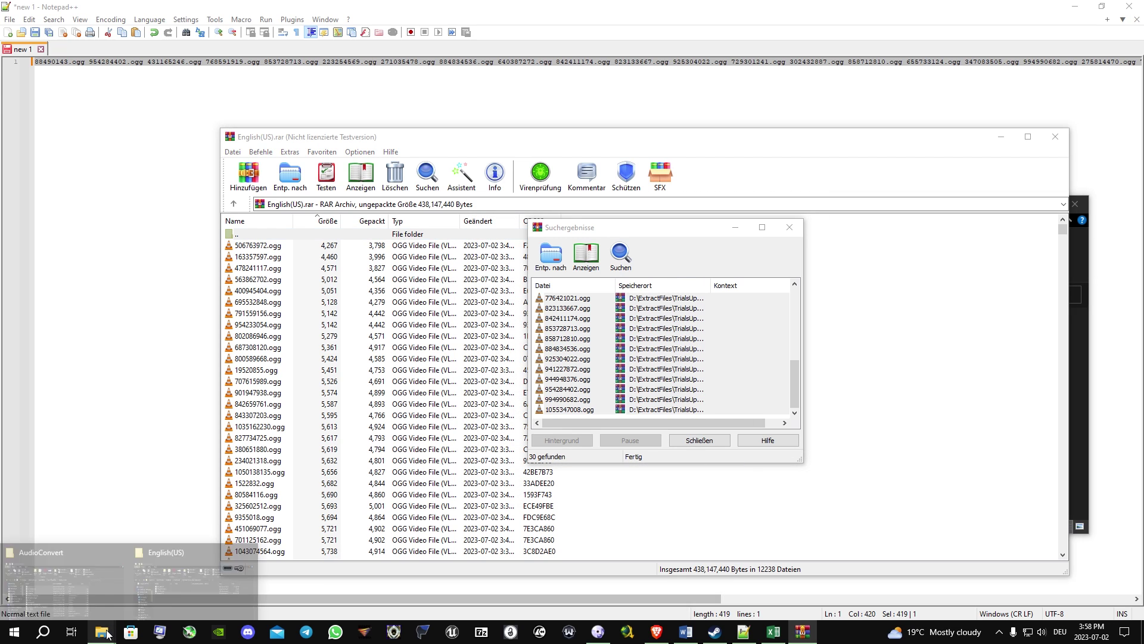
pyautogui.click(177, 583)
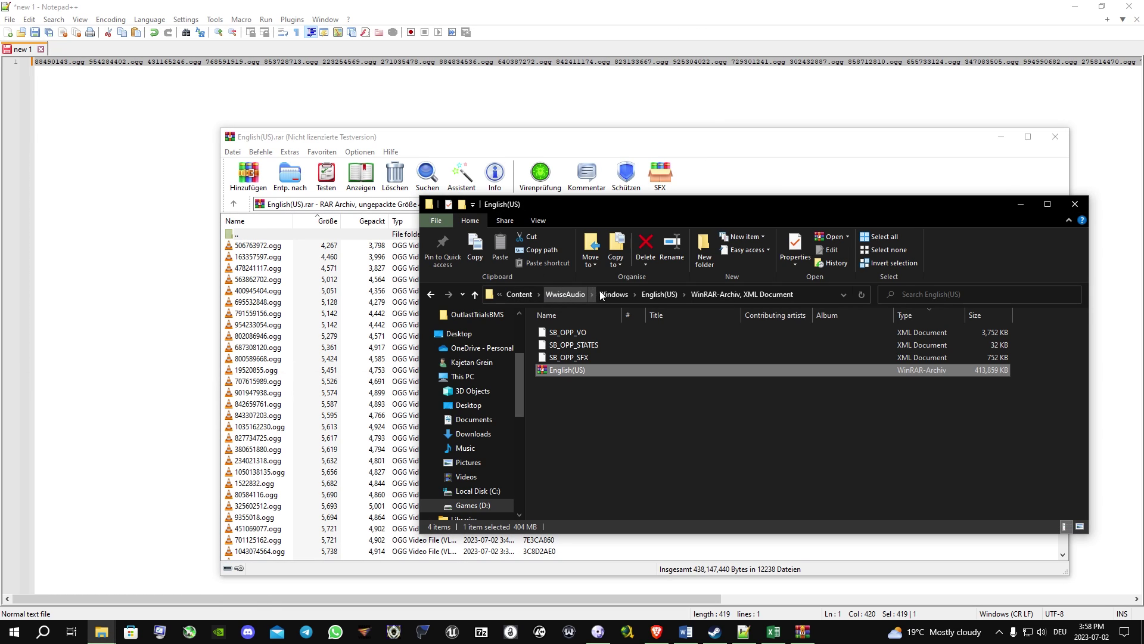
pyautogui.click(559, 294)
pyautogui.click(527, 293)
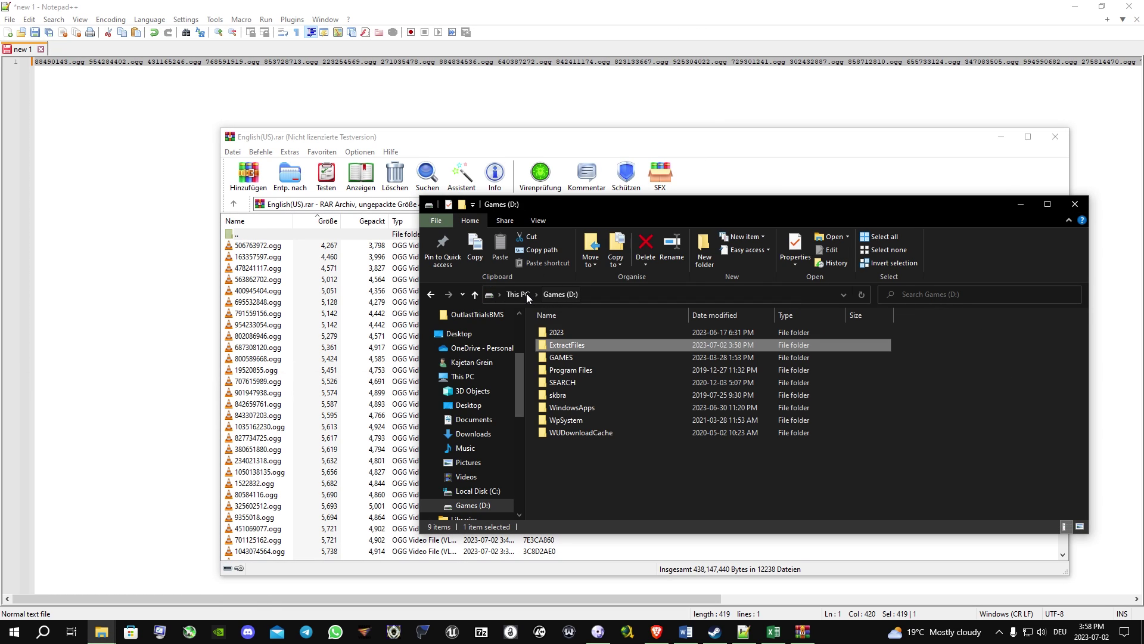
pyautogui.doubleClick(589, 344)
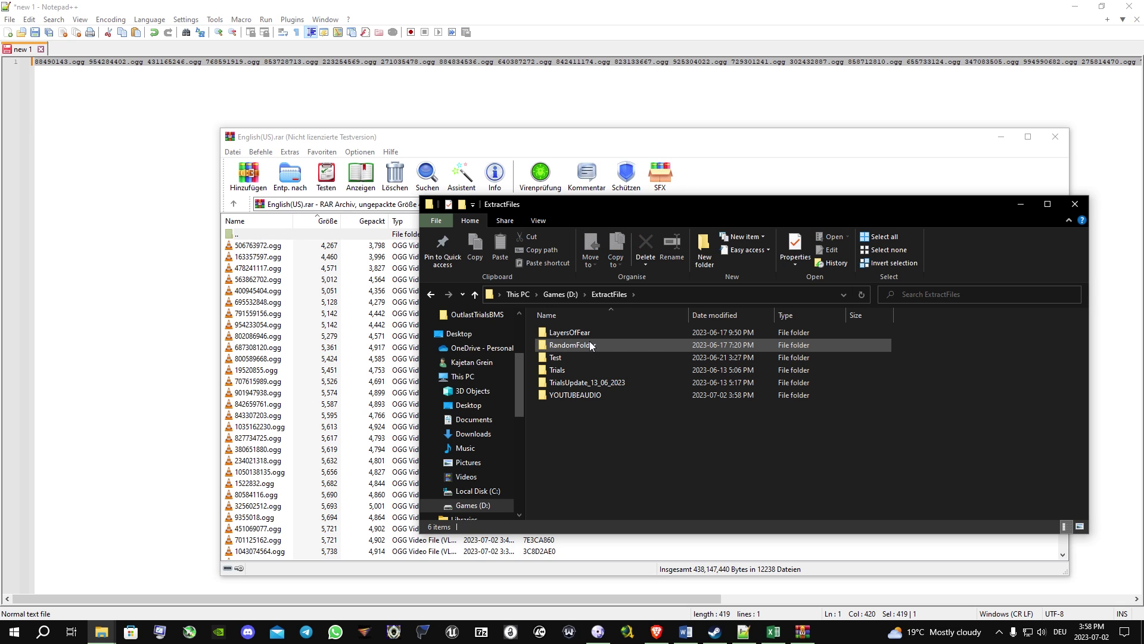
pyautogui.doubleClick(599, 395)
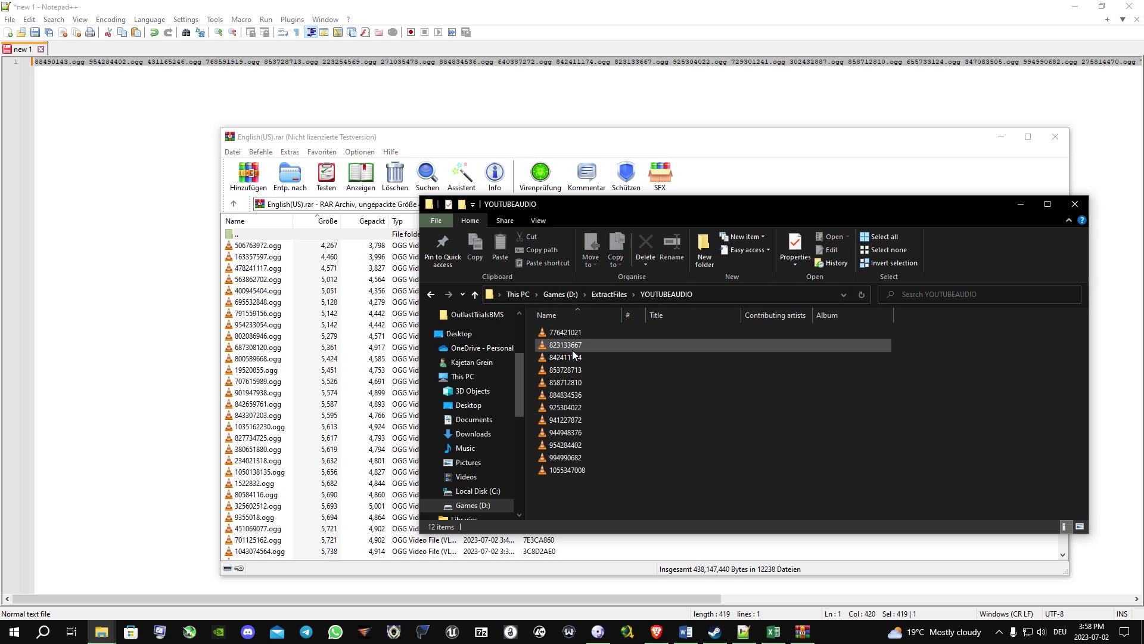
pyautogui.click(579, 382)
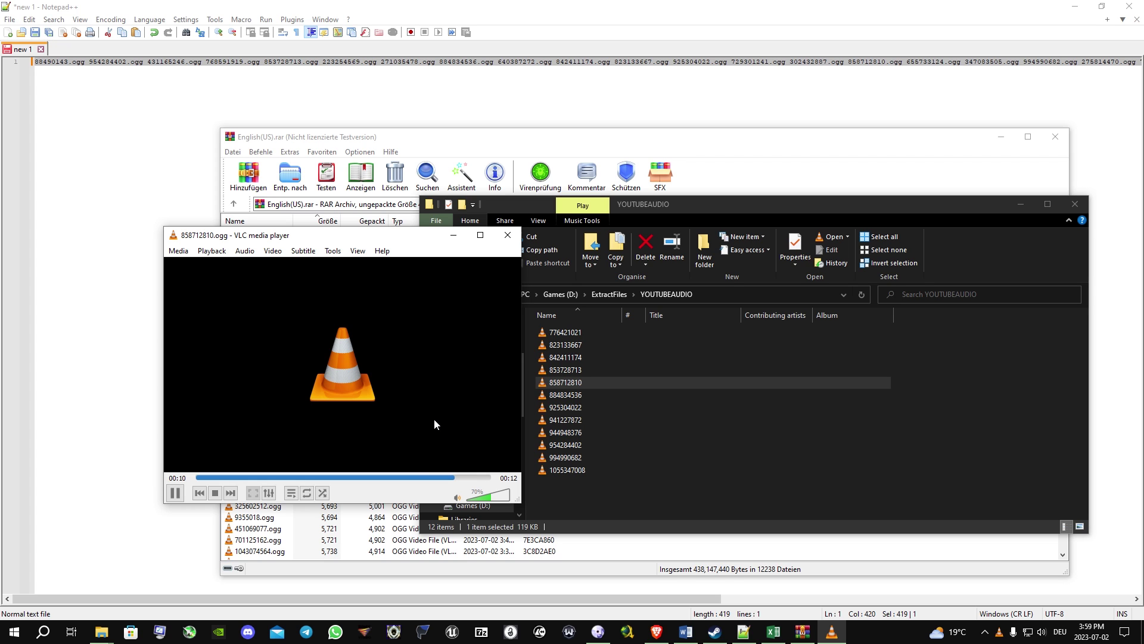
pyautogui.click(508, 235)
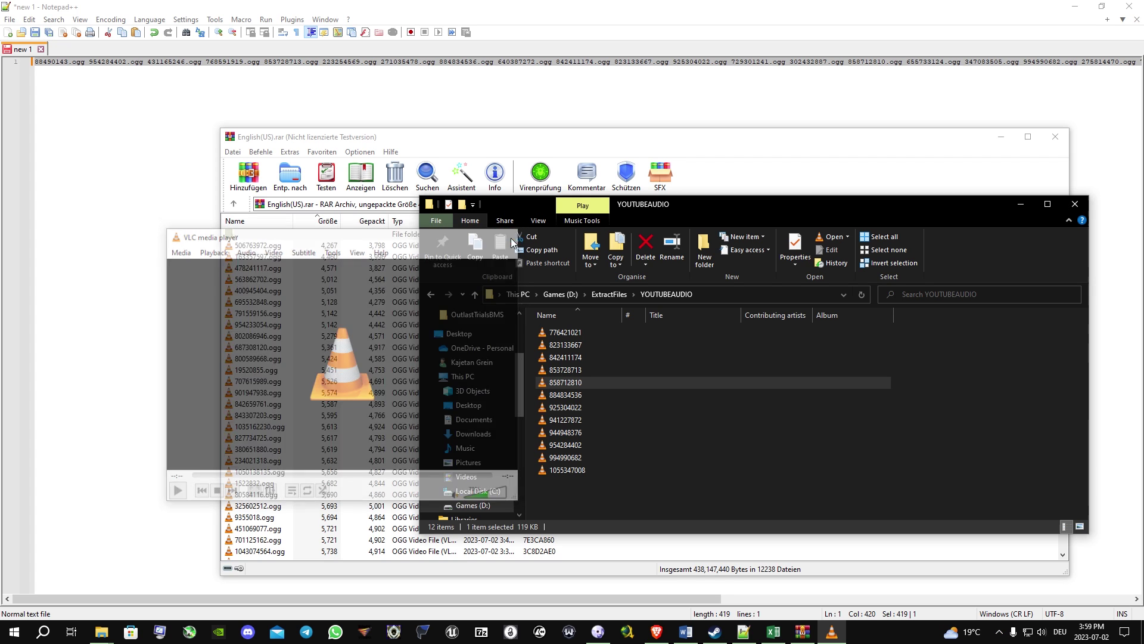
pyautogui.click(589, 456)
pyautogui.doubleClick(589, 456)
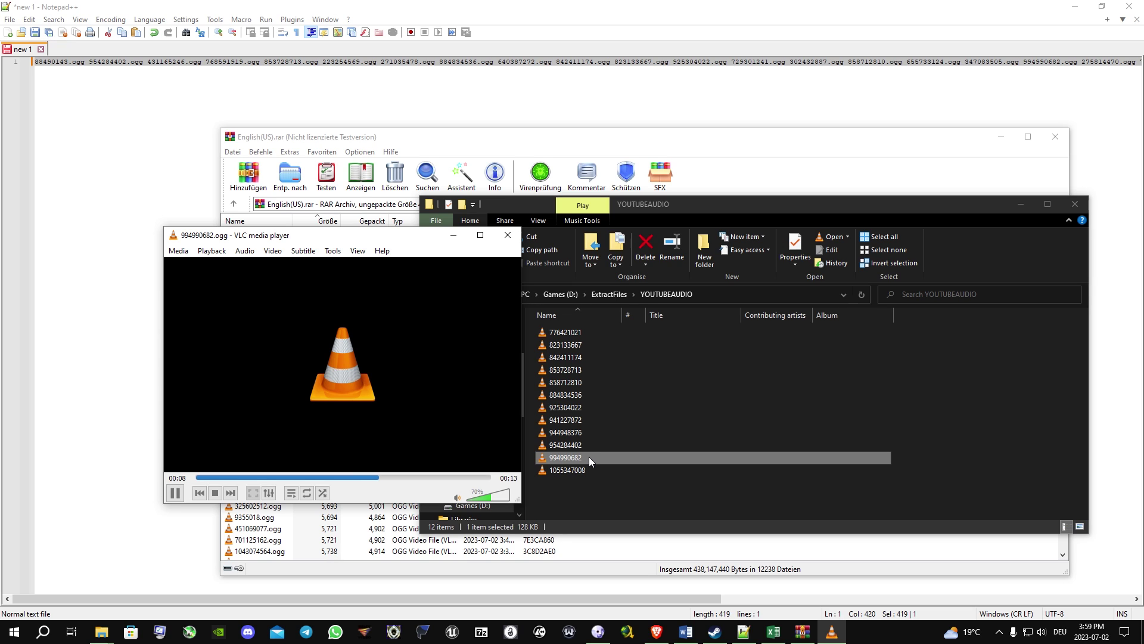
pyautogui.click(504, 236)
pyautogui.moveTo(833, 211); pyautogui.dragTo(626, 196)
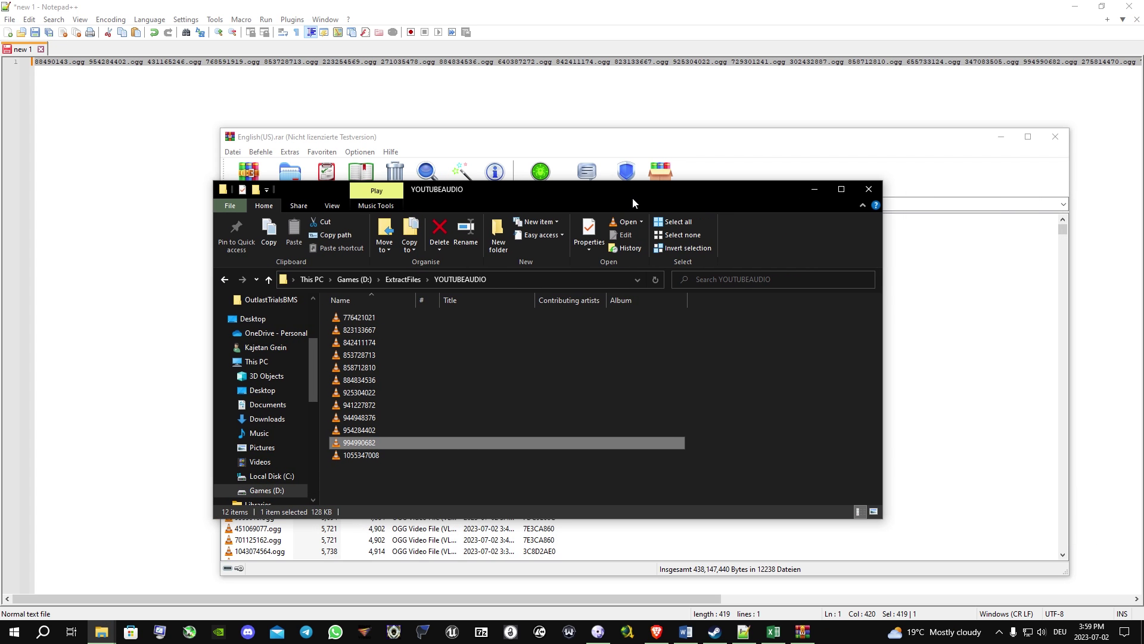
# Bring up the LameXP Audio Encoder Front-end beside the YOUTUBEAUDIO folder, leaving no files selected.
pyautogui.click(697, 477)
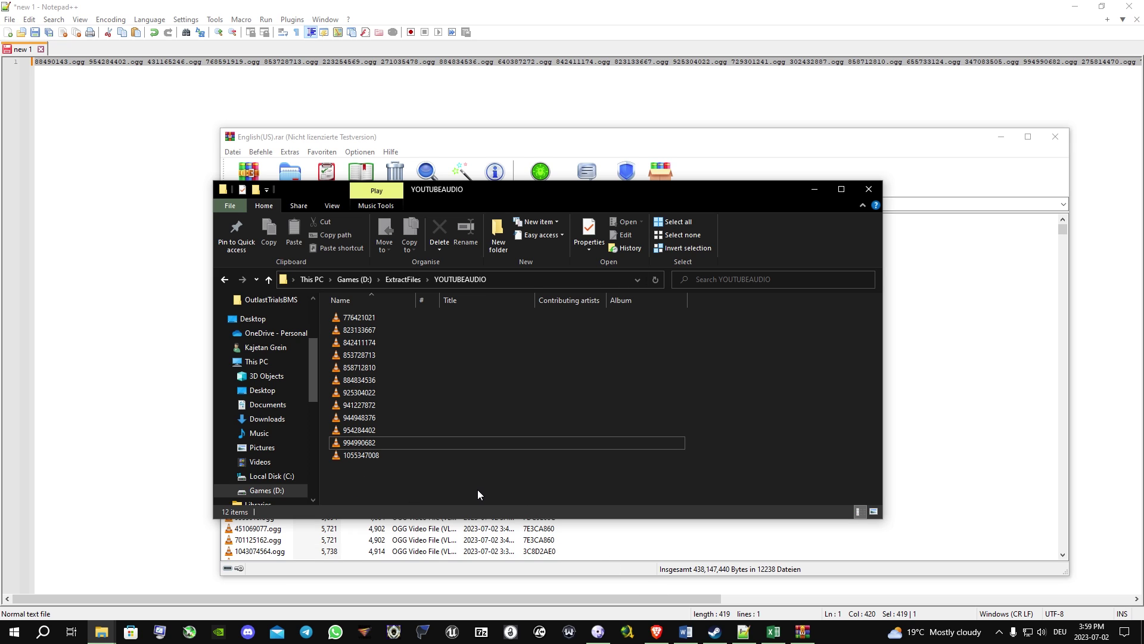
pyautogui.moveTo(528, 494); pyautogui.dragTo(350, 320)
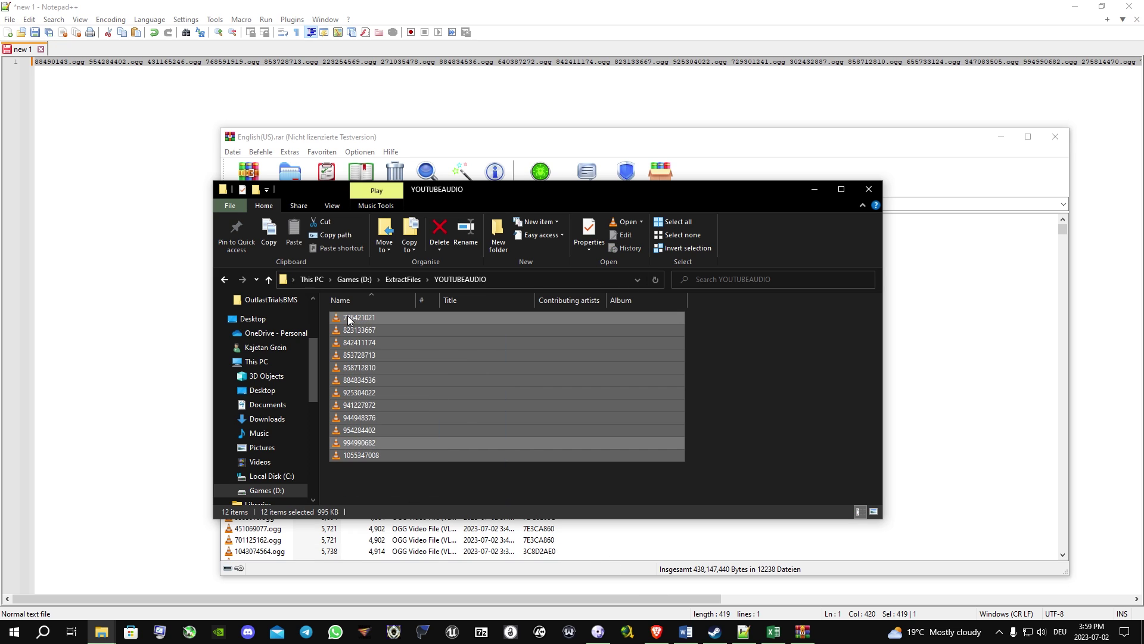
pyautogui.click(429, 480)
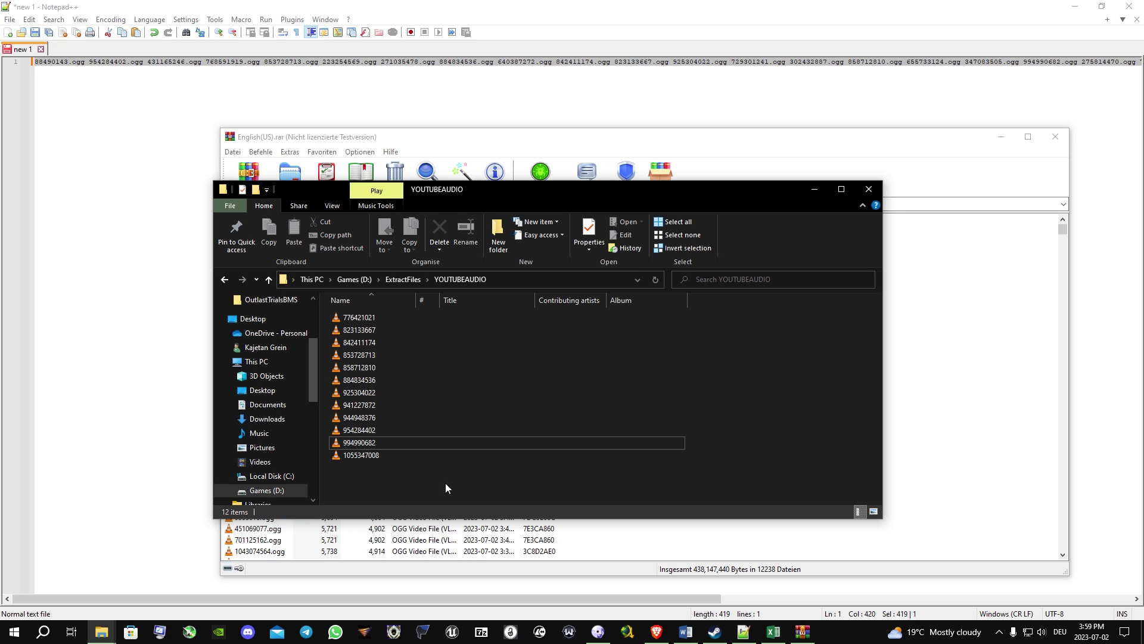
pyautogui.click(599, 631)
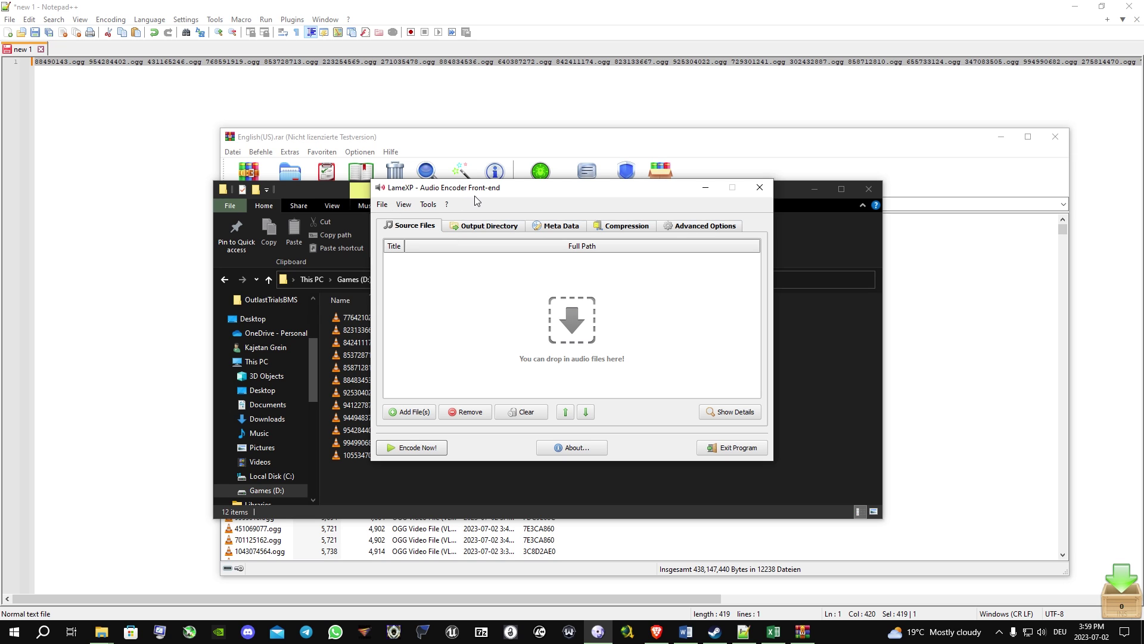
# Add all twelve YOUTUBEAUDIO OGG files to LameXP's Source Files list.
pyautogui.moveTo(471, 192); pyautogui.dragTo(577, 203)
pyautogui.click(381, 466)
pyautogui.hotkey('ctrl', 'a')
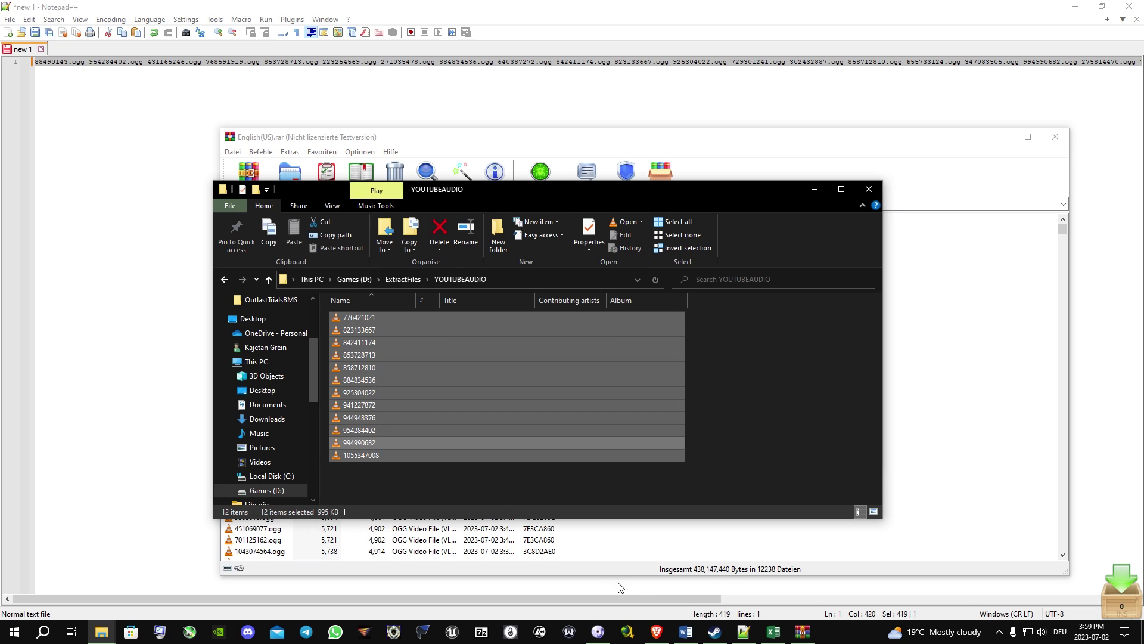
pyautogui.click(603, 635)
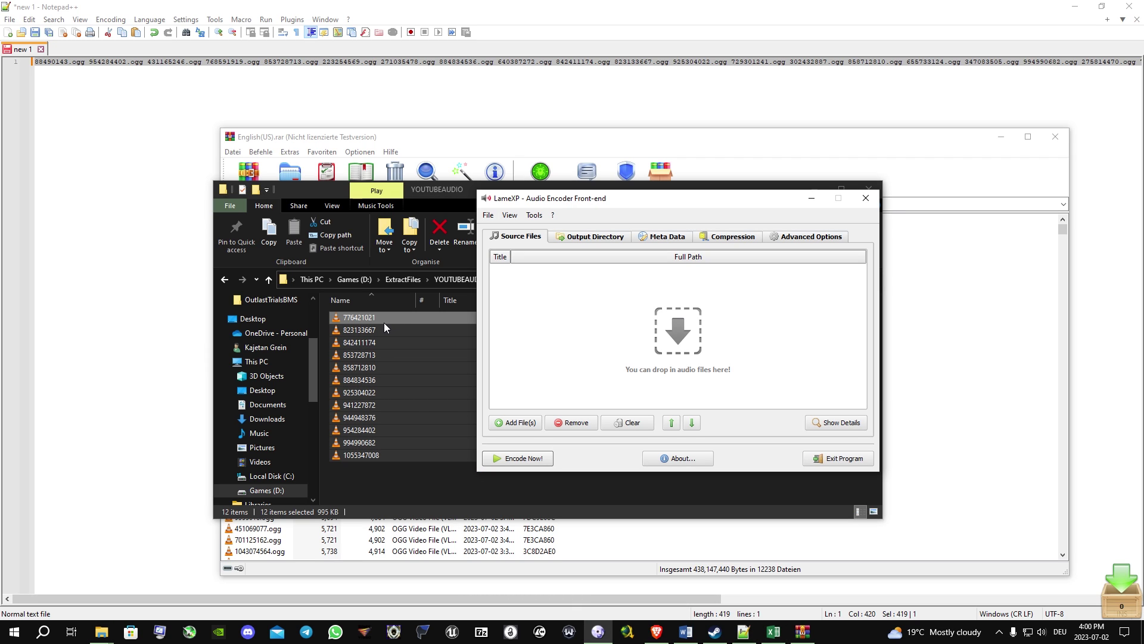
pyautogui.moveTo(382, 321); pyautogui.dragTo(581, 332)
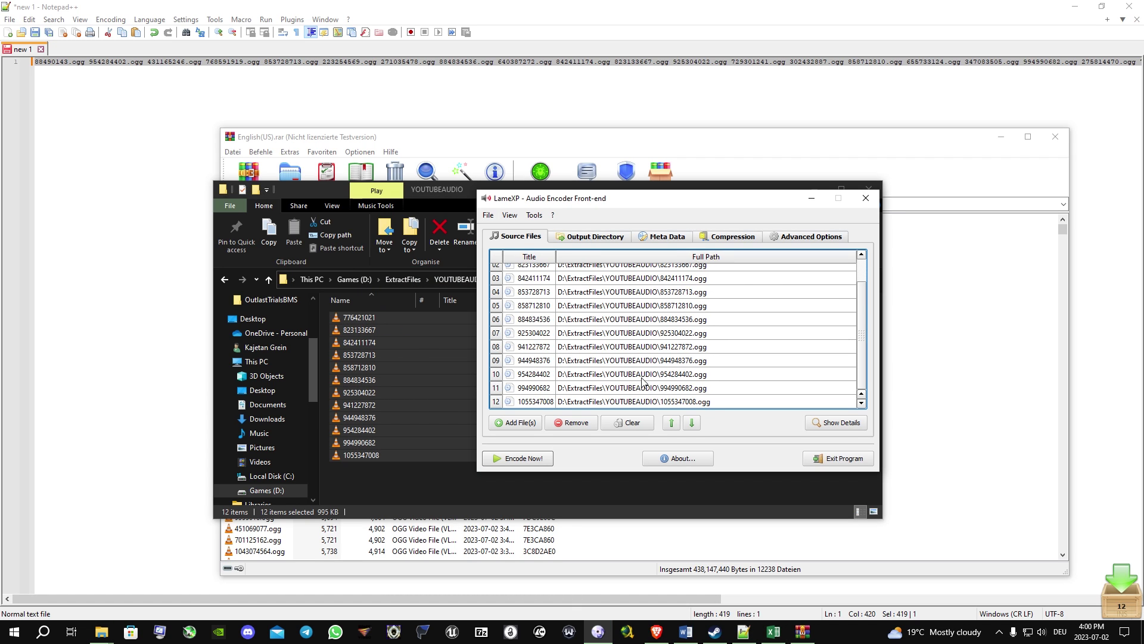
# Check the Output Directory setting, then review the twelve files in the Source Files list.
pyautogui.click(614, 237)
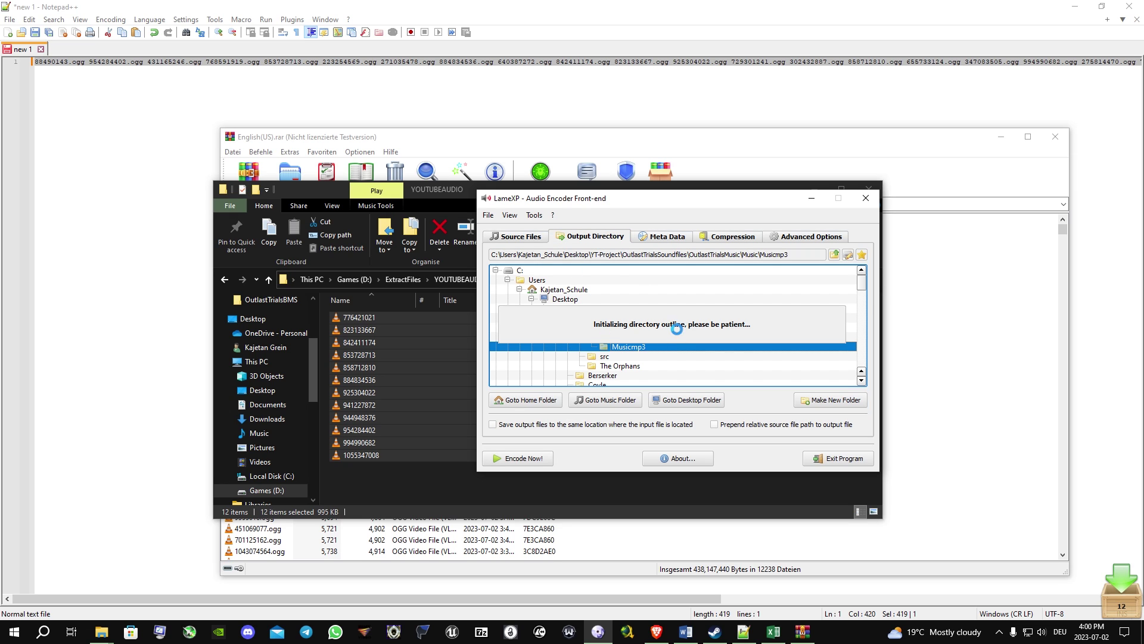
pyautogui.click(517, 239)
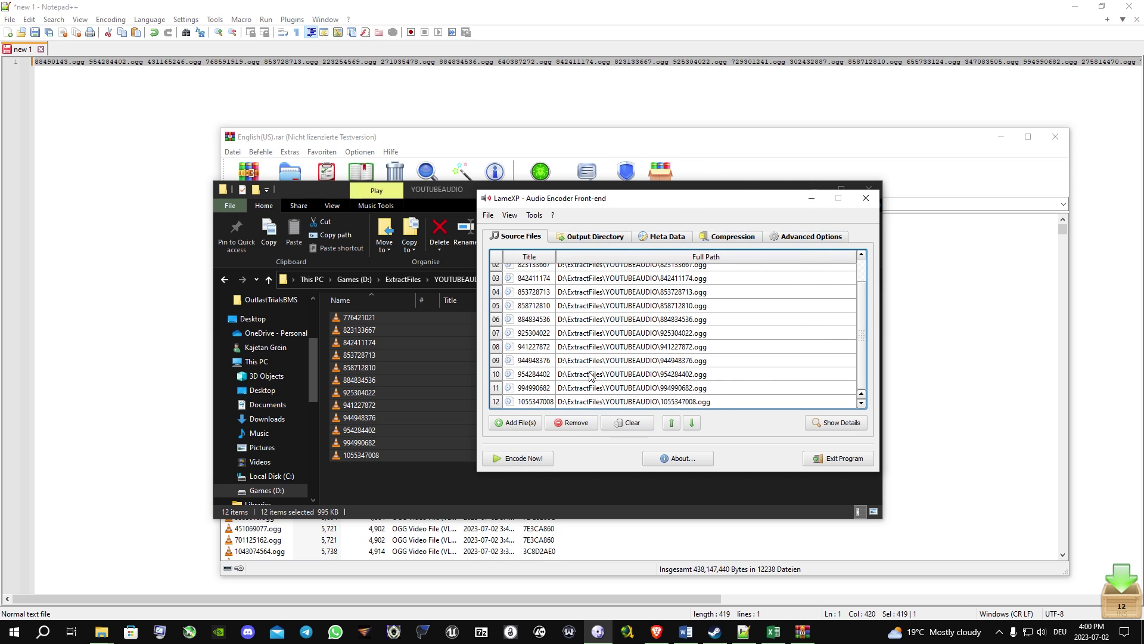
pyautogui.scroll(1, 602, 368)
pyautogui.scroll(-1, 634, 338)
pyautogui.scroll(1, 526, 349)
pyautogui.scroll(-1, 527, 349)
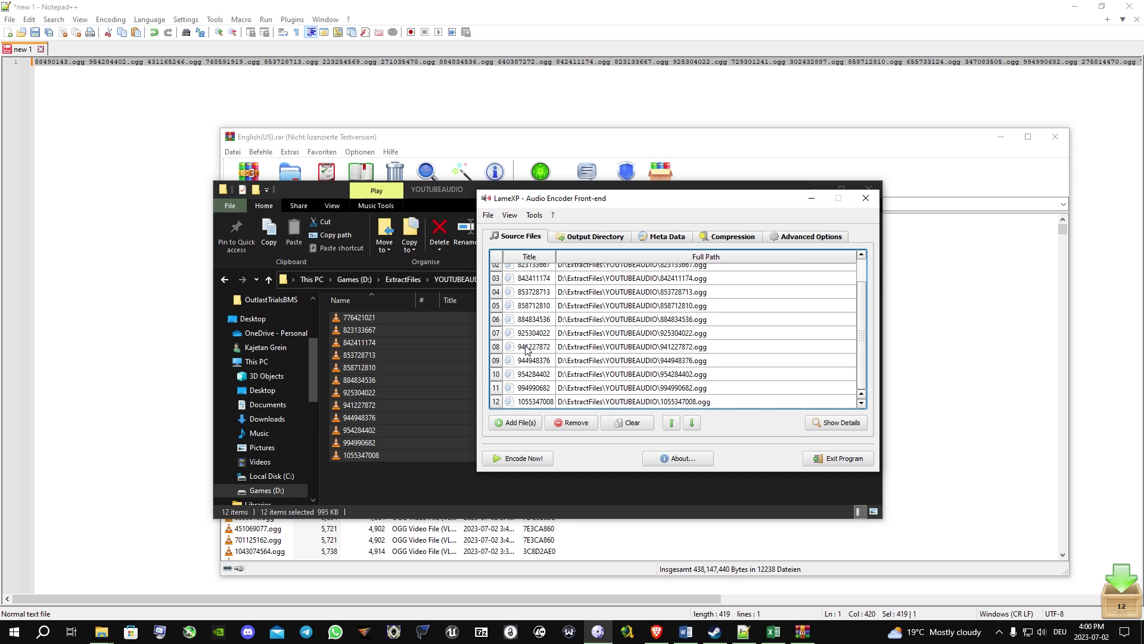